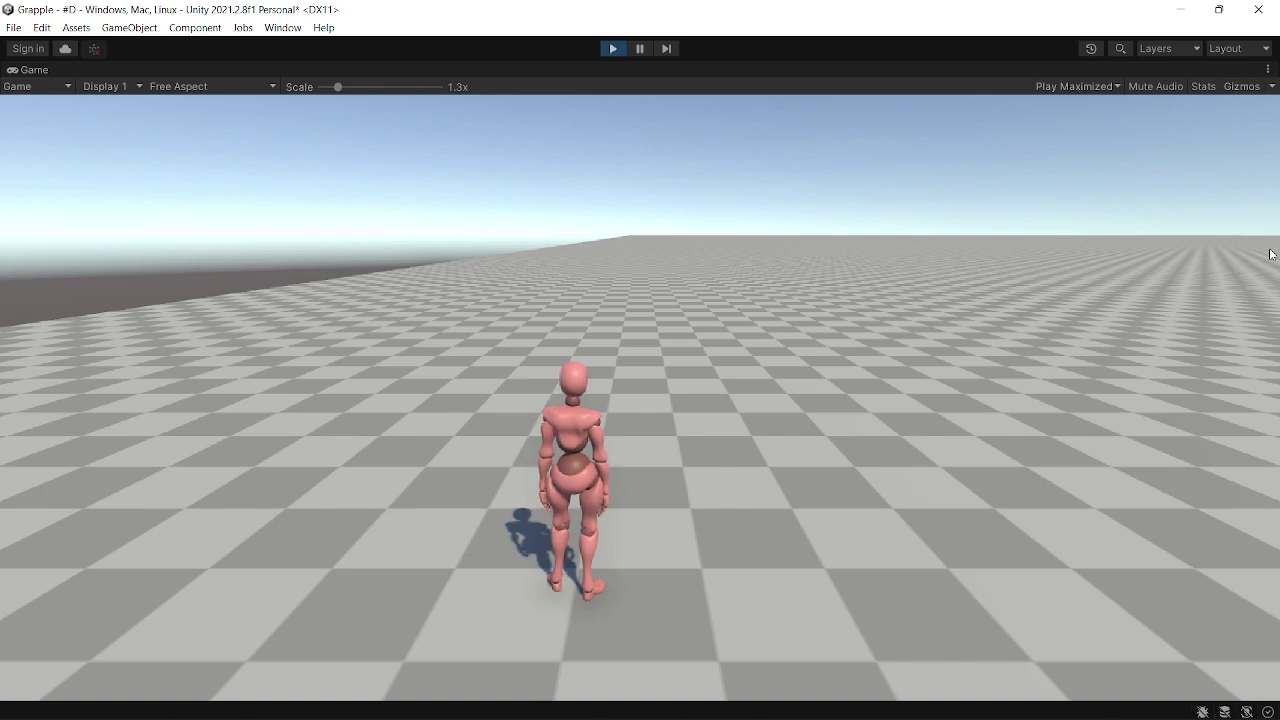
- Walk the character forward, back and left with W, S and A to test the blend tree
key("w")
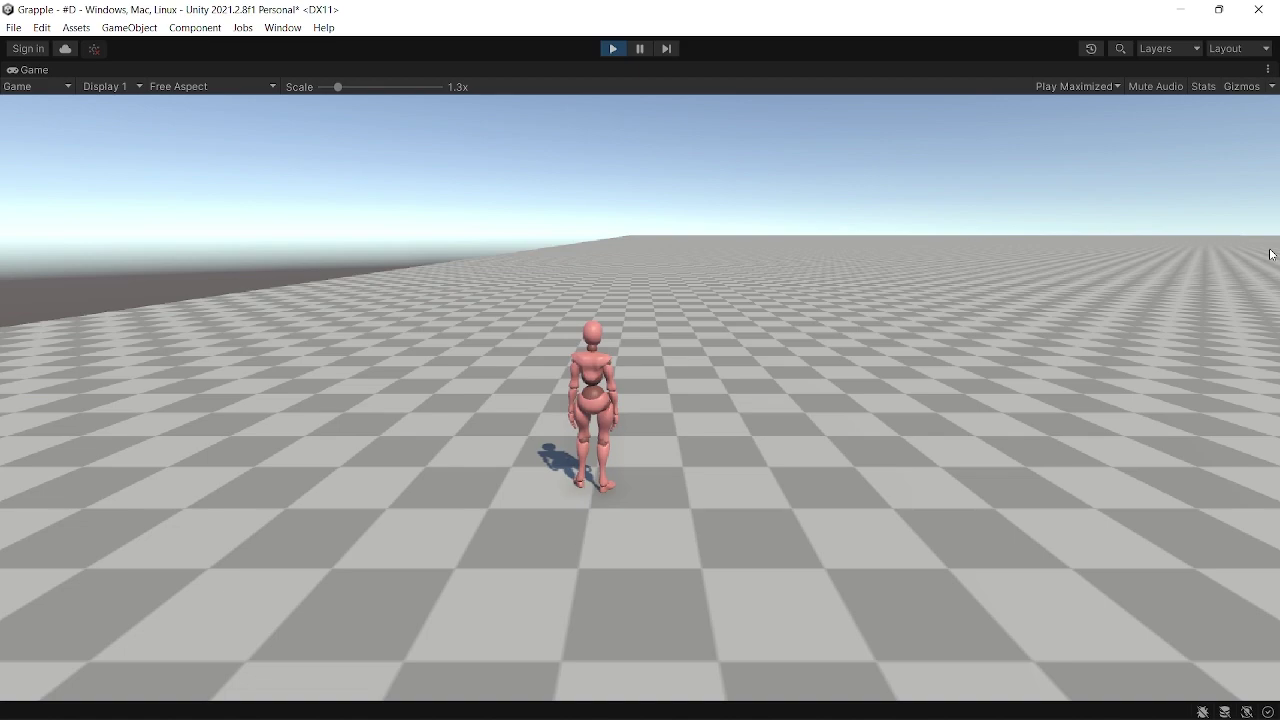
key("s")
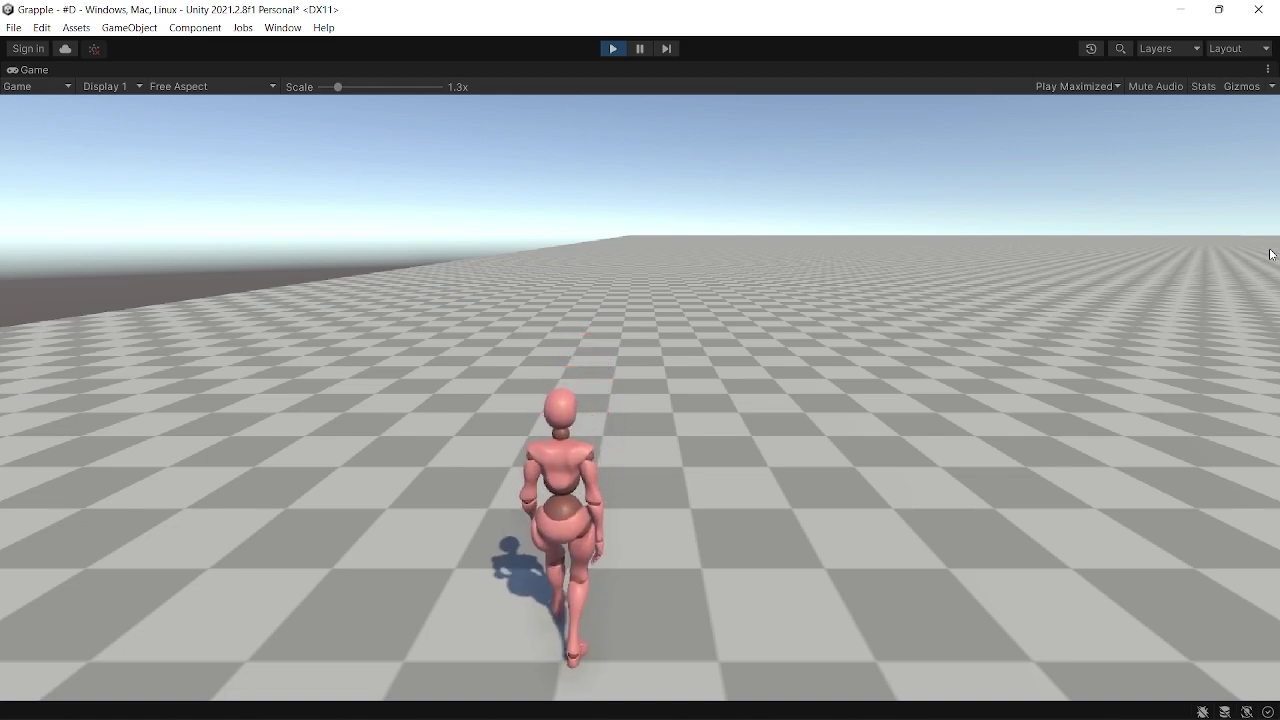
key("a")
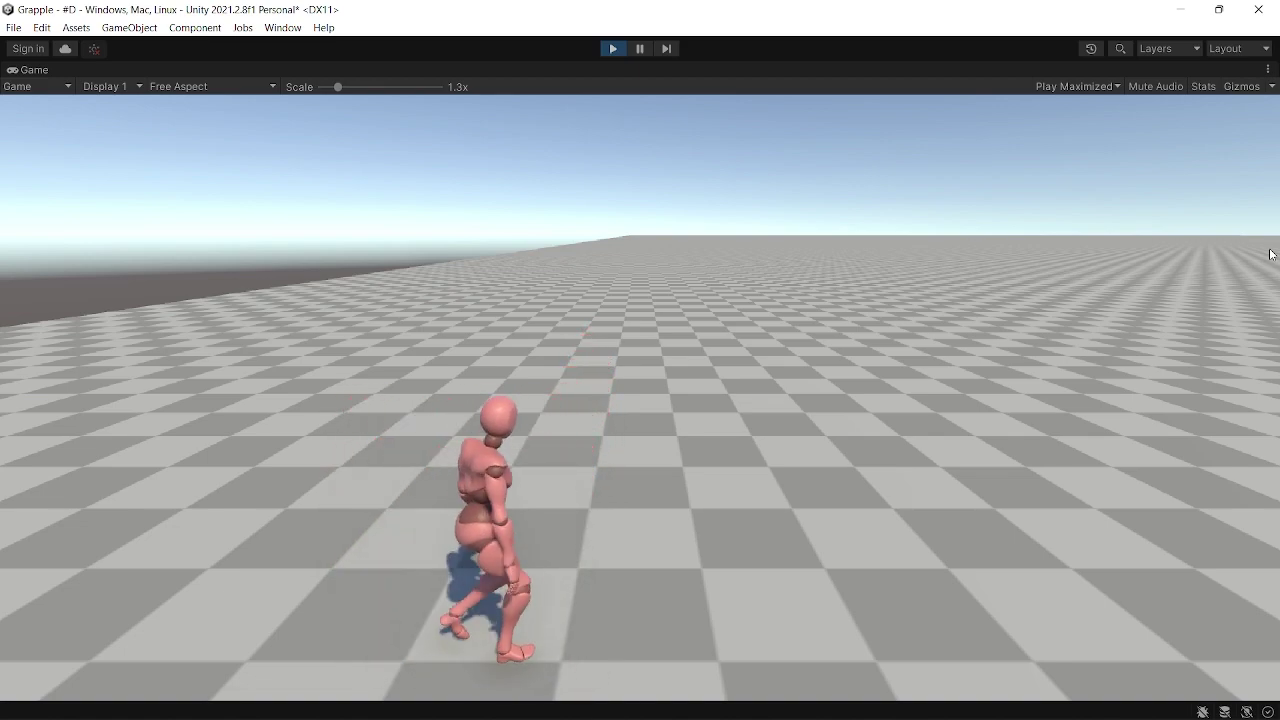
key("w")
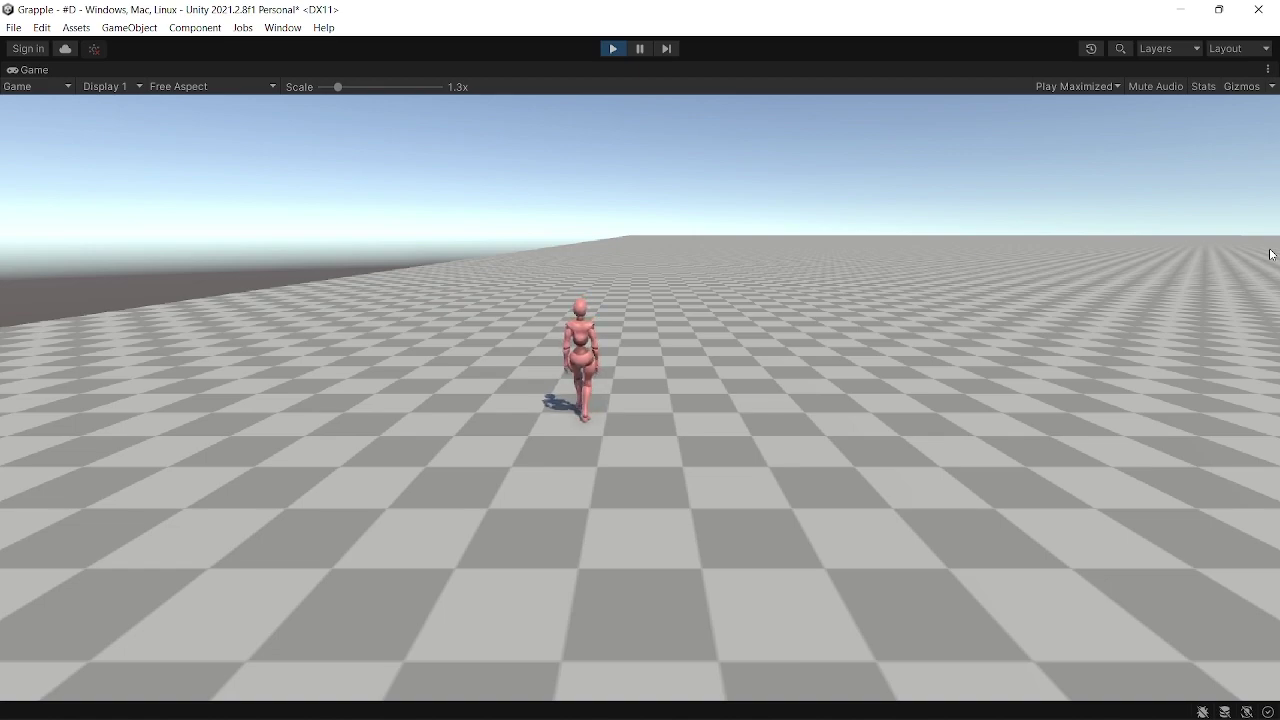
key("a")
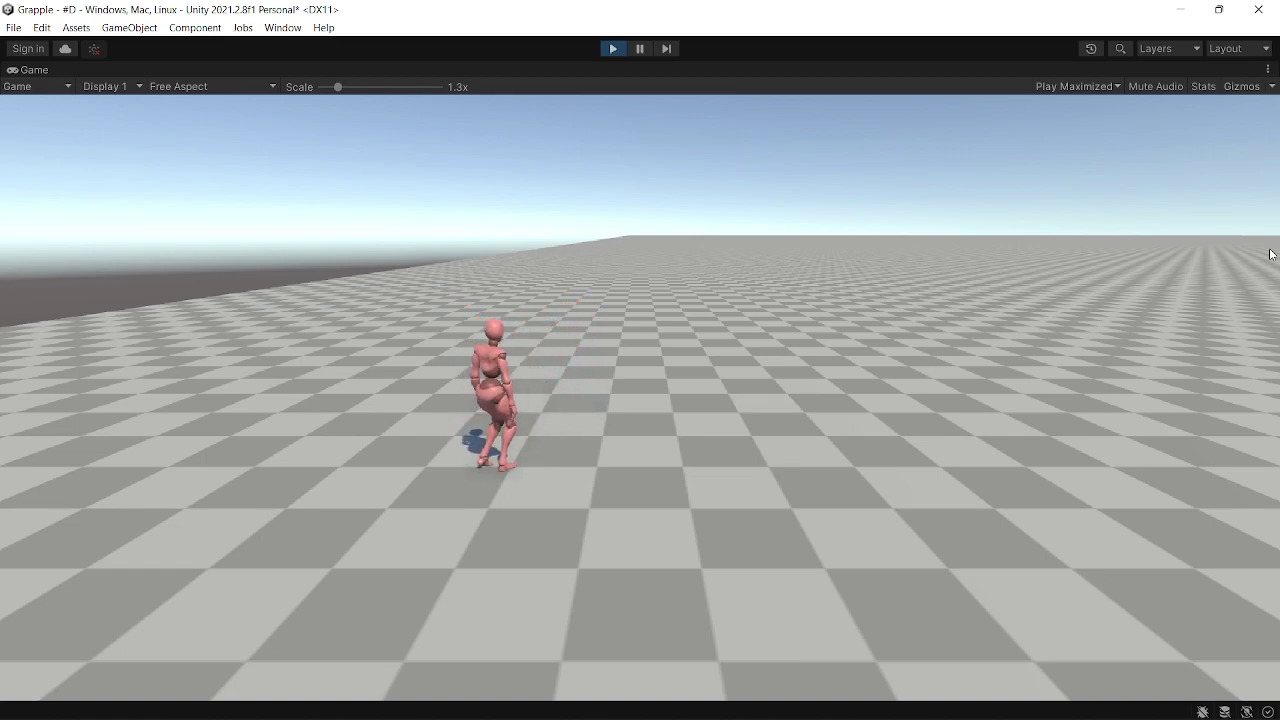
key("s")
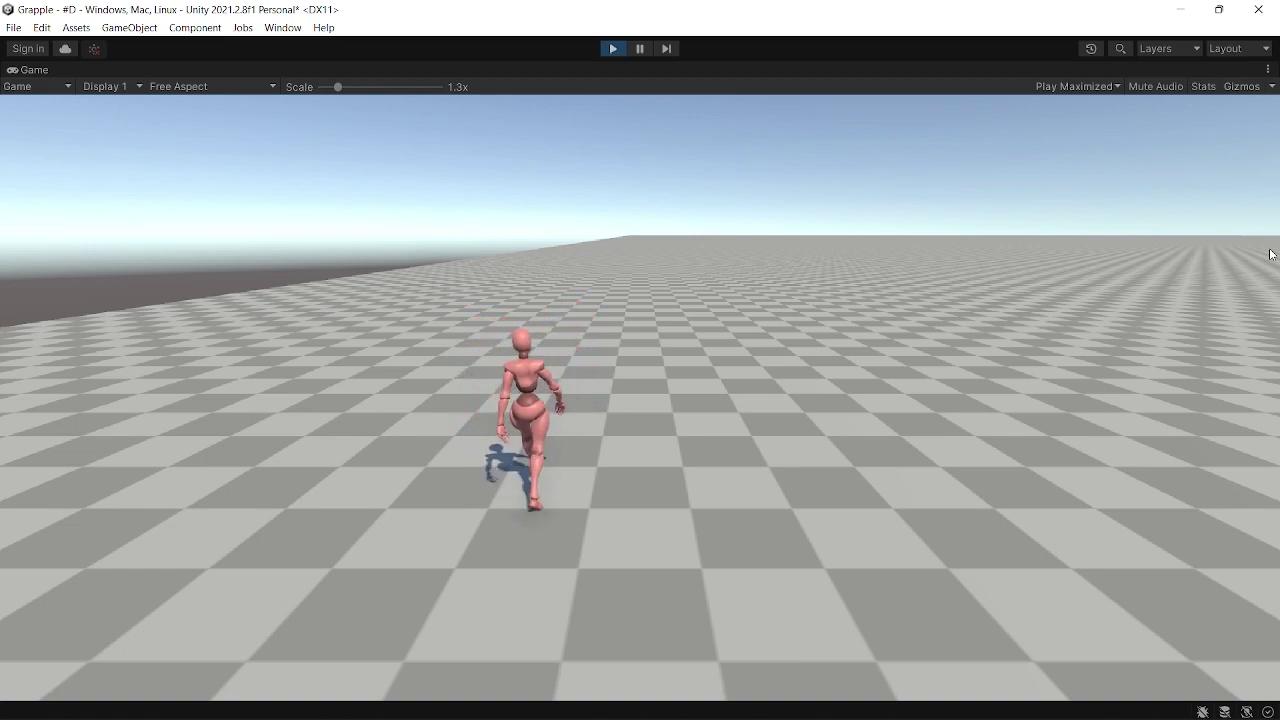
- Steer the character in all four directions with W, A, S and D, ending away to the right
key("w")
key("a")
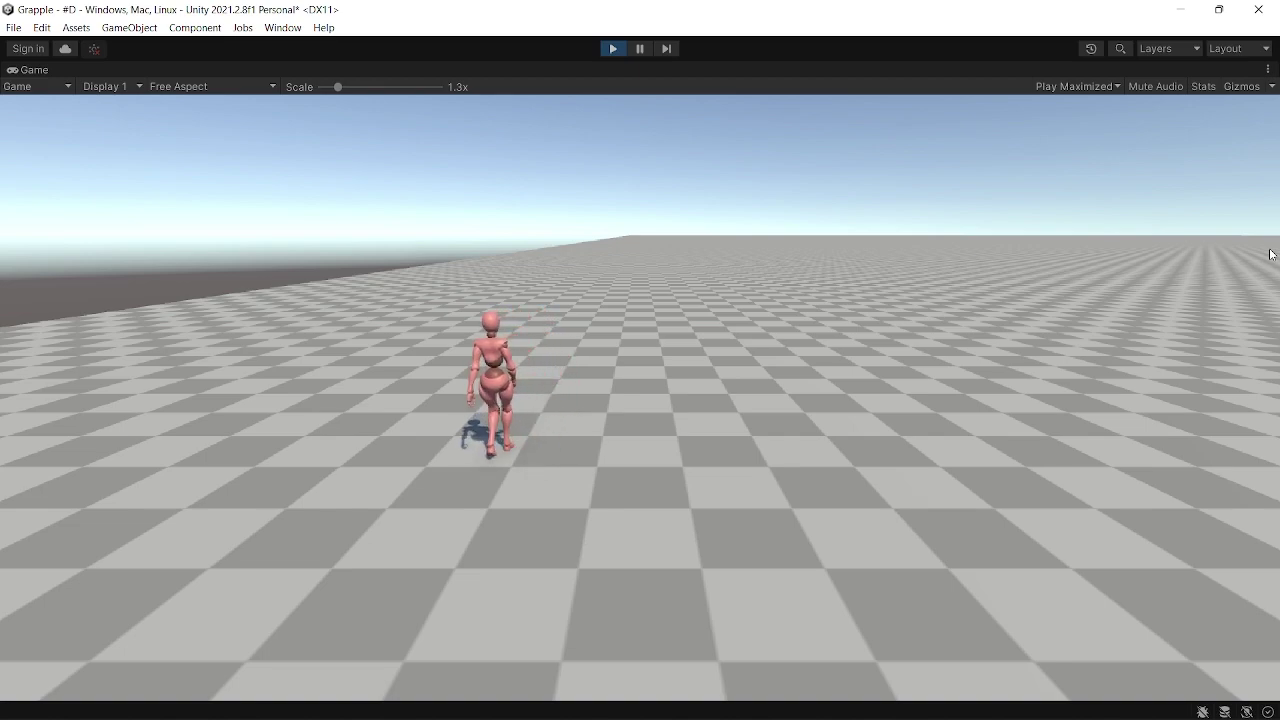
key("d")
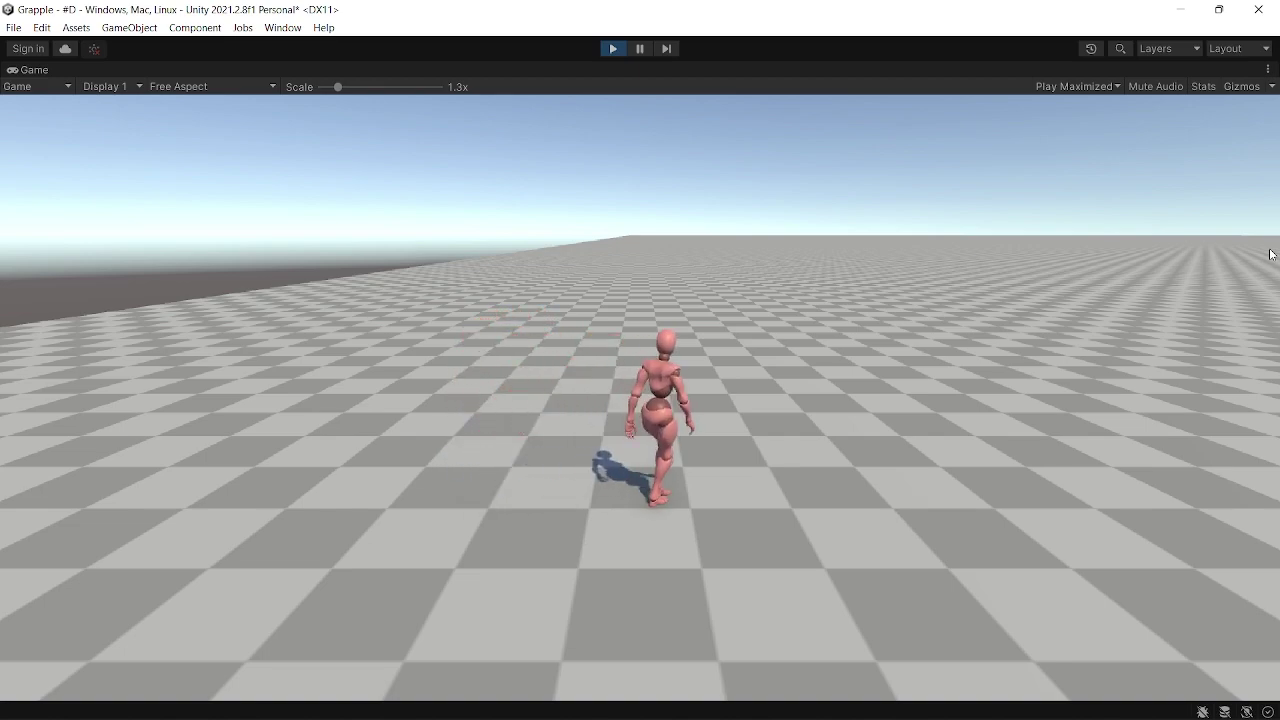
key("s")
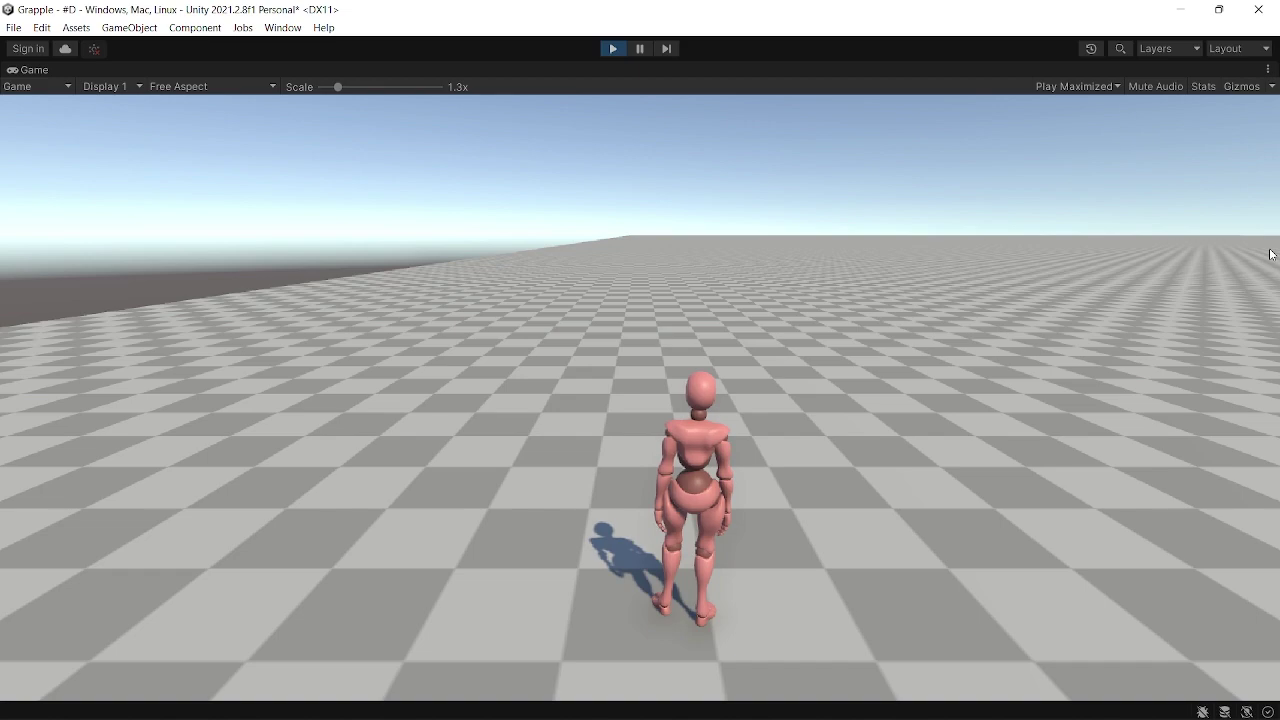
key("d")
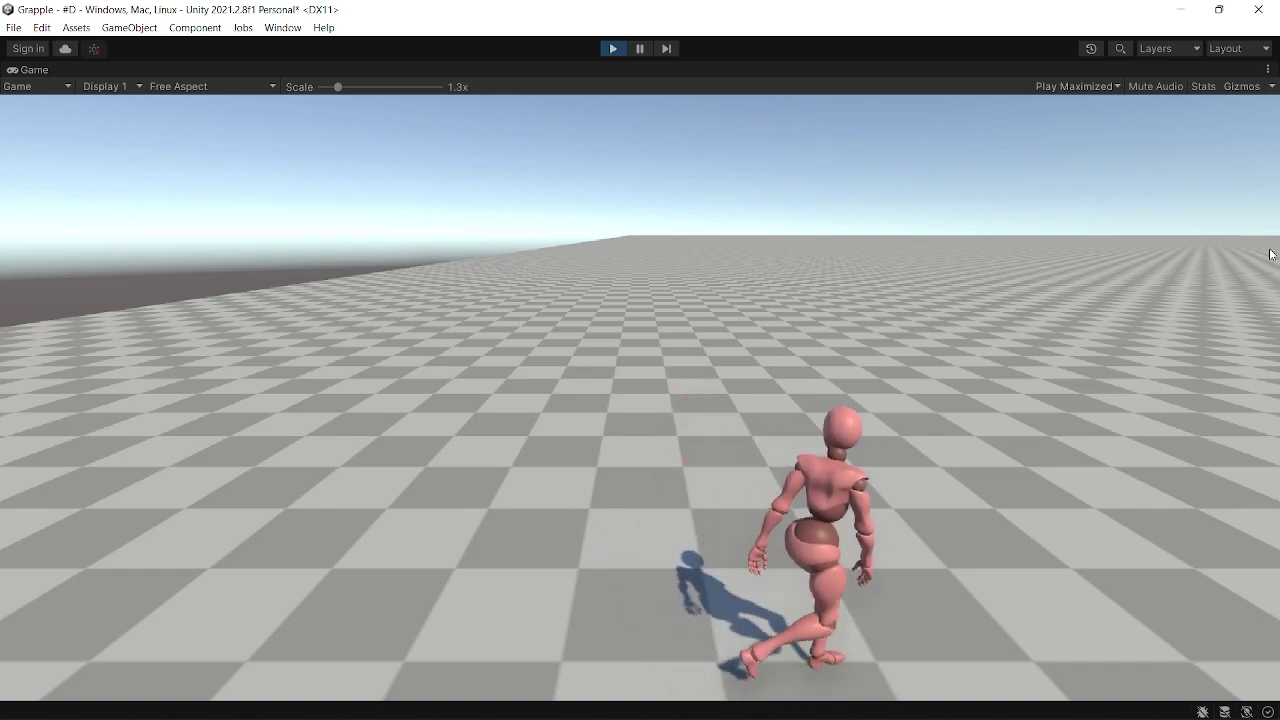
key("a")
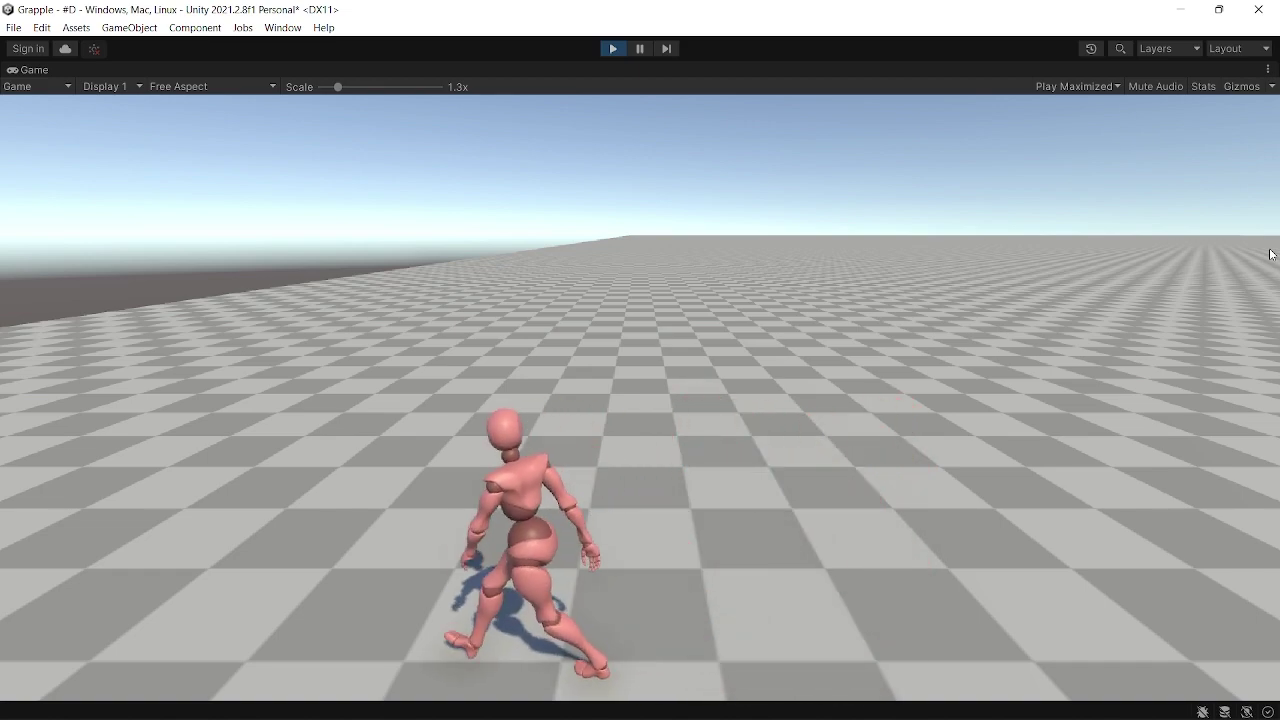
key("w")
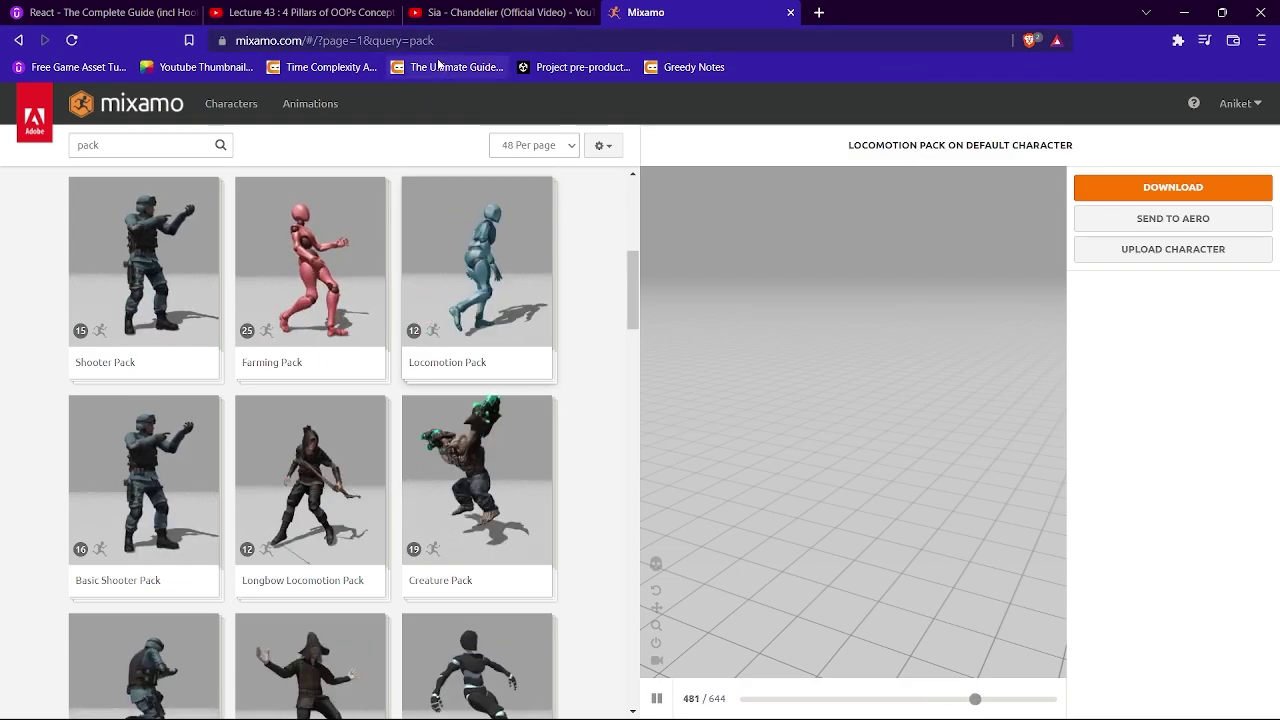
- Switch the 'pack' search between character and animation results
left_click(311, 41)
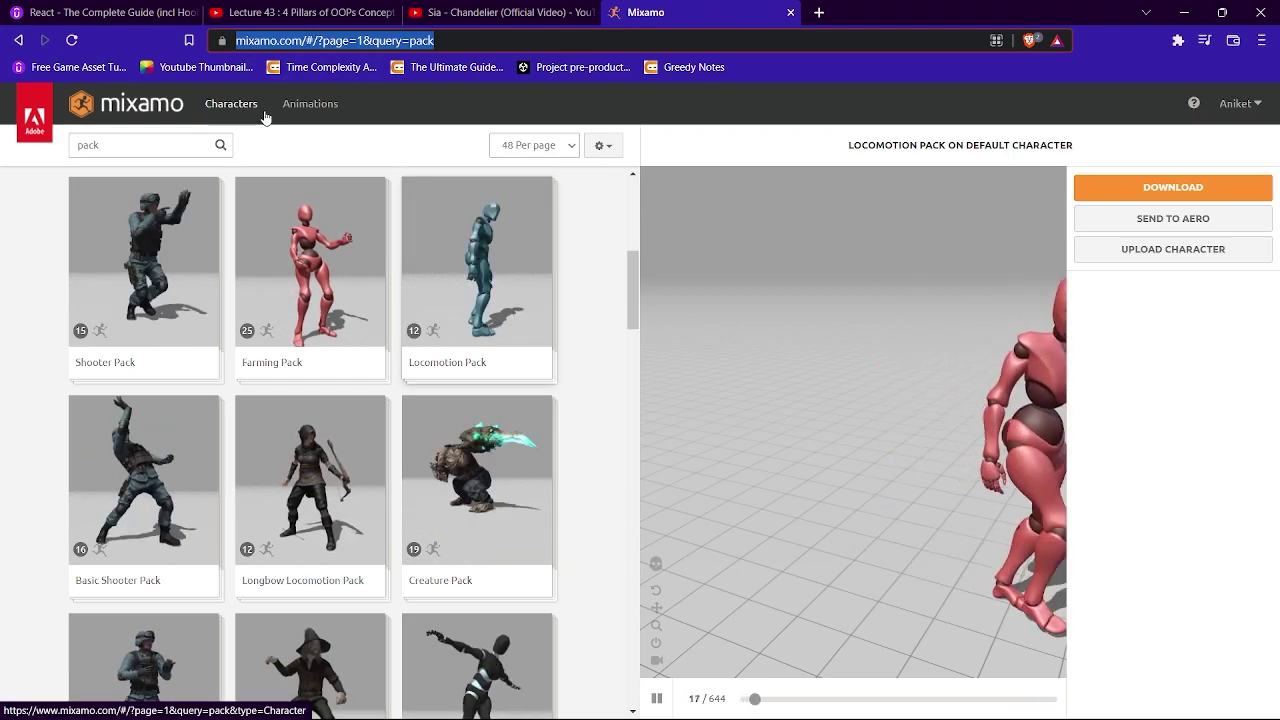
left_click(231, 106)
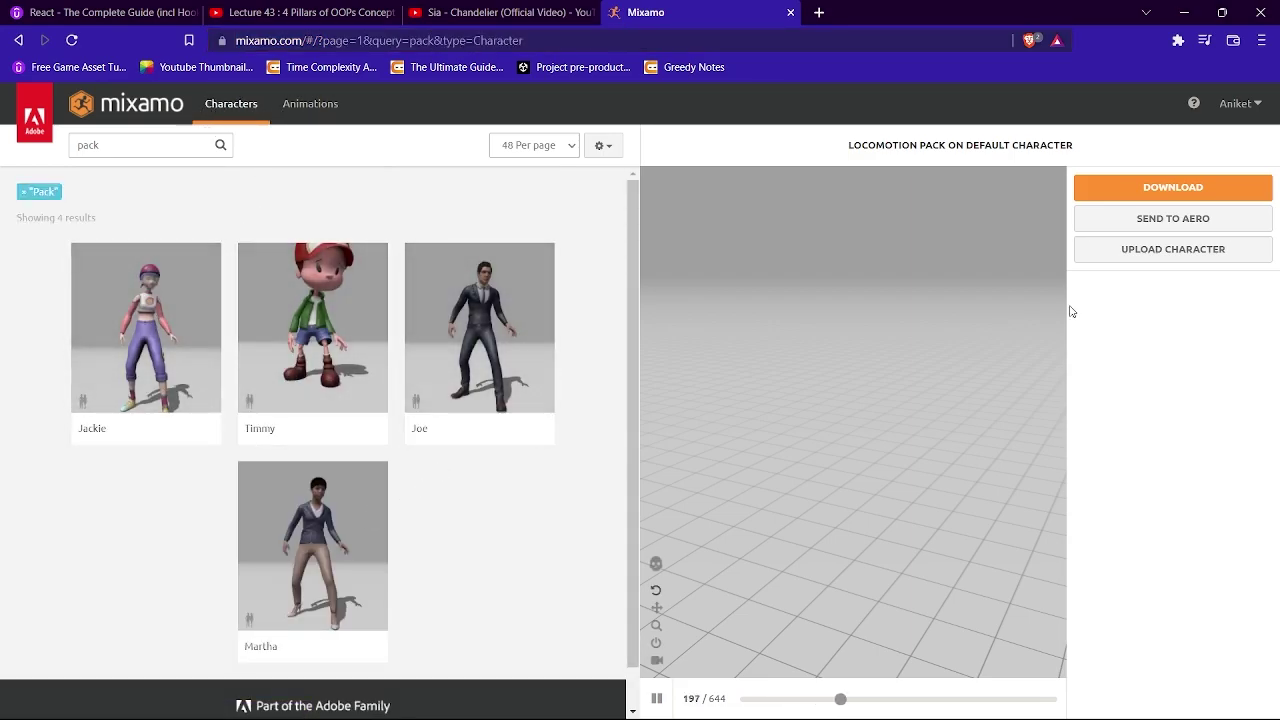
left_click(321, 106)
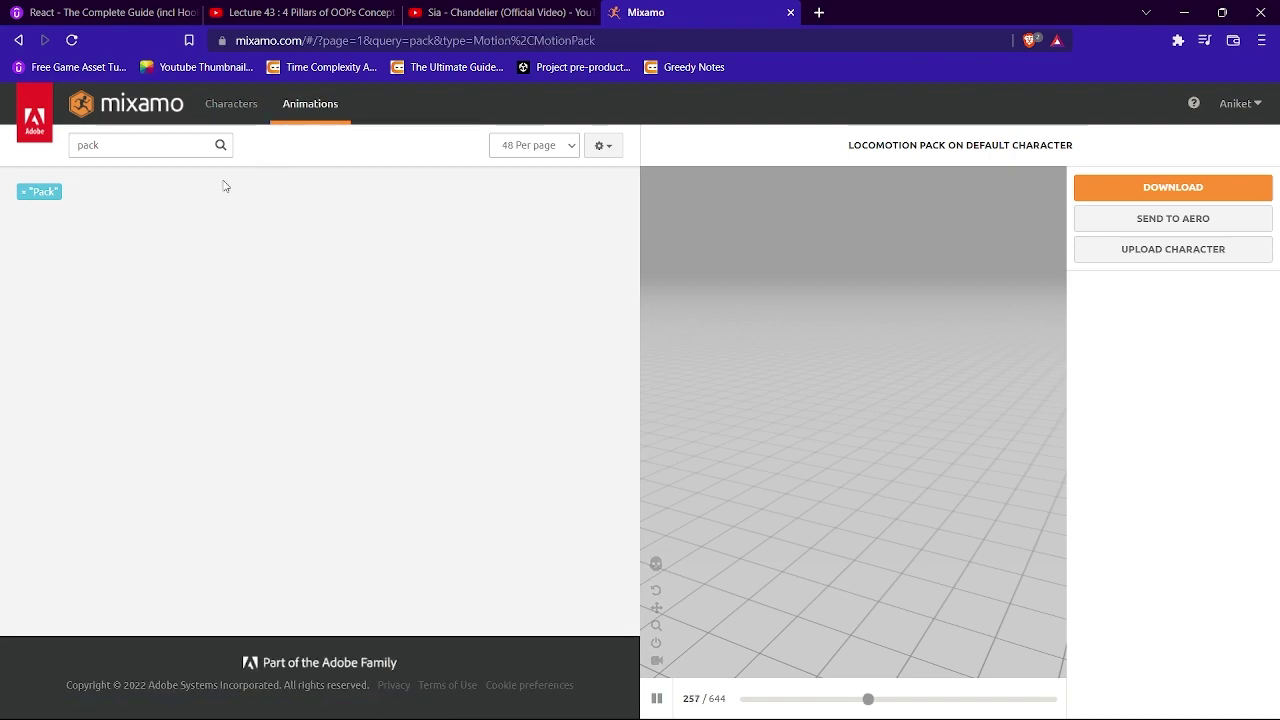
left_click(120, 145)
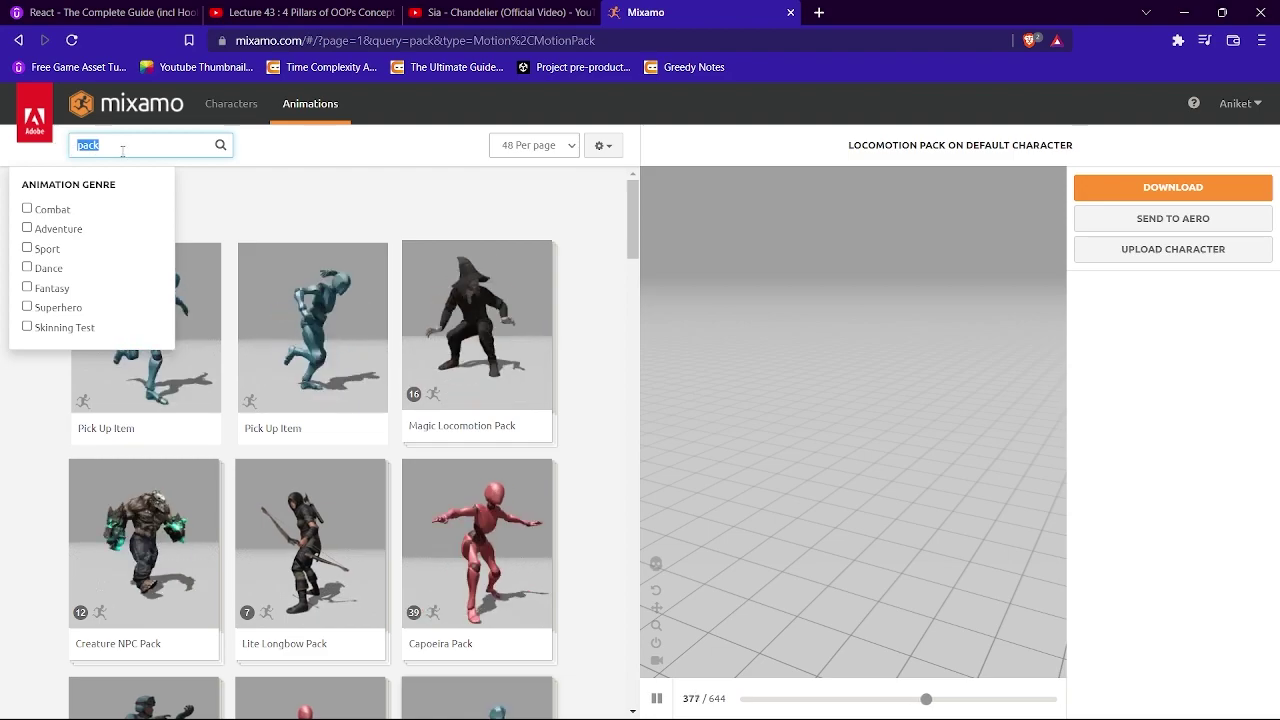
- Preview the Locomotion Pack from the pack results and open its Download Settings
scroll(485, 348, "down", 1)
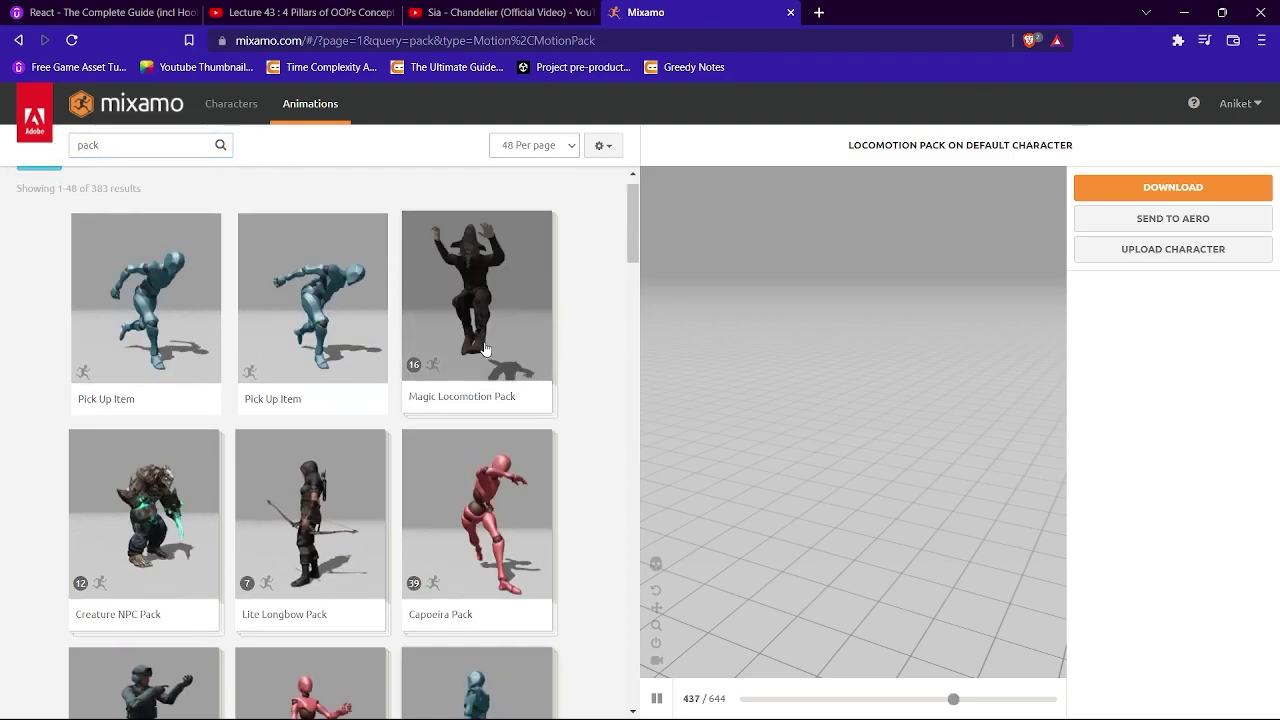
scroll(485, 348, "down", 2)
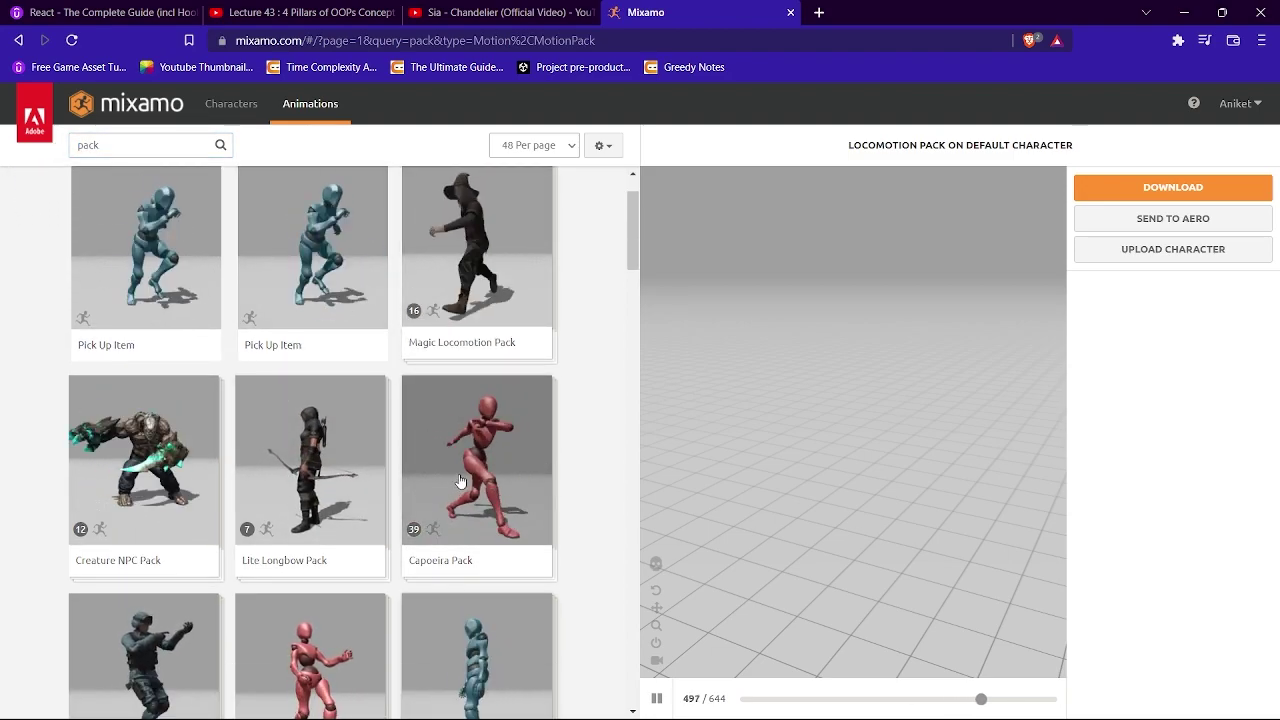
scroll(458, 480, "down", 2)
scroll(457, 477, "up", 4)
scroll(510, 448, "down", 5)
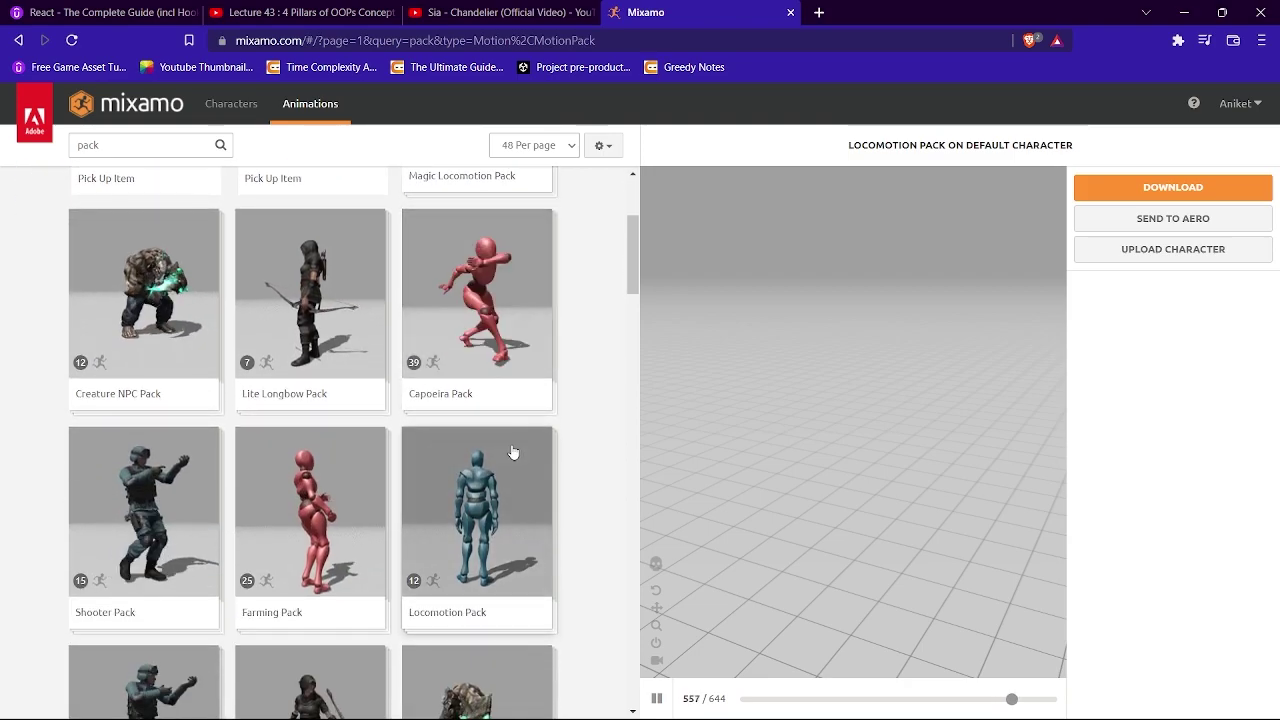
left_click(460, 512)
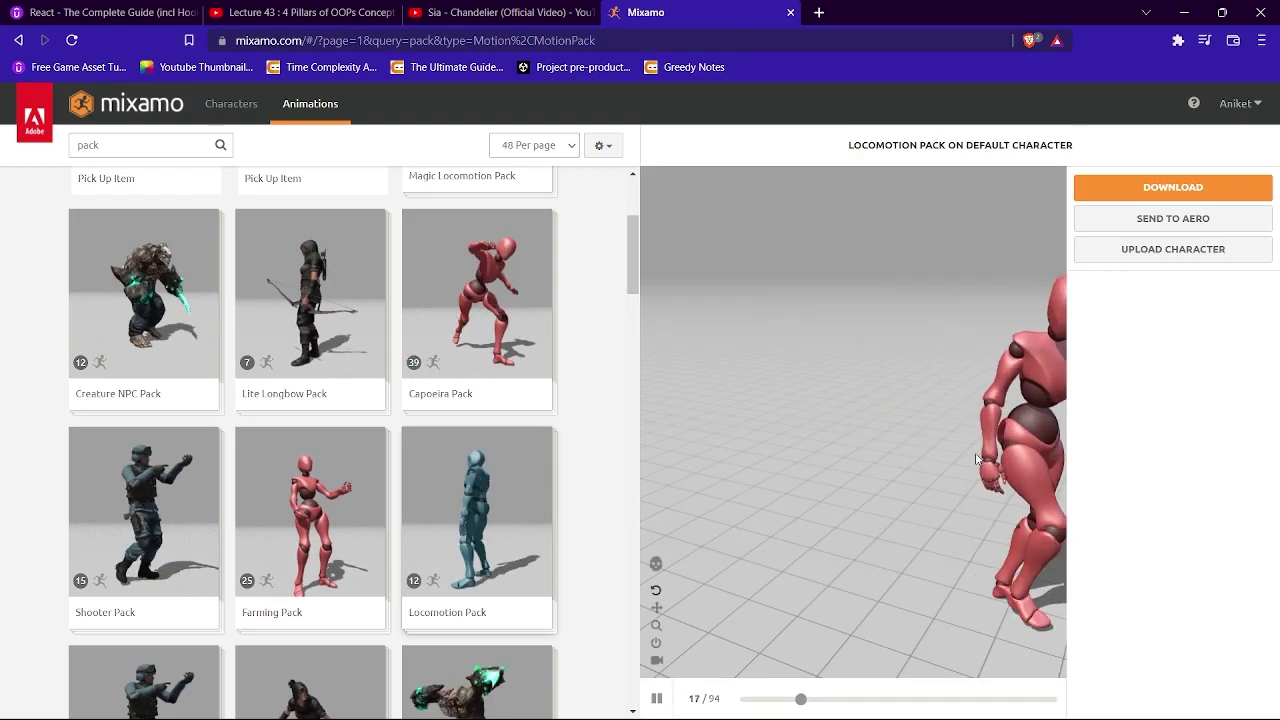
left_click(1166, 189)
left_click(470, 257)
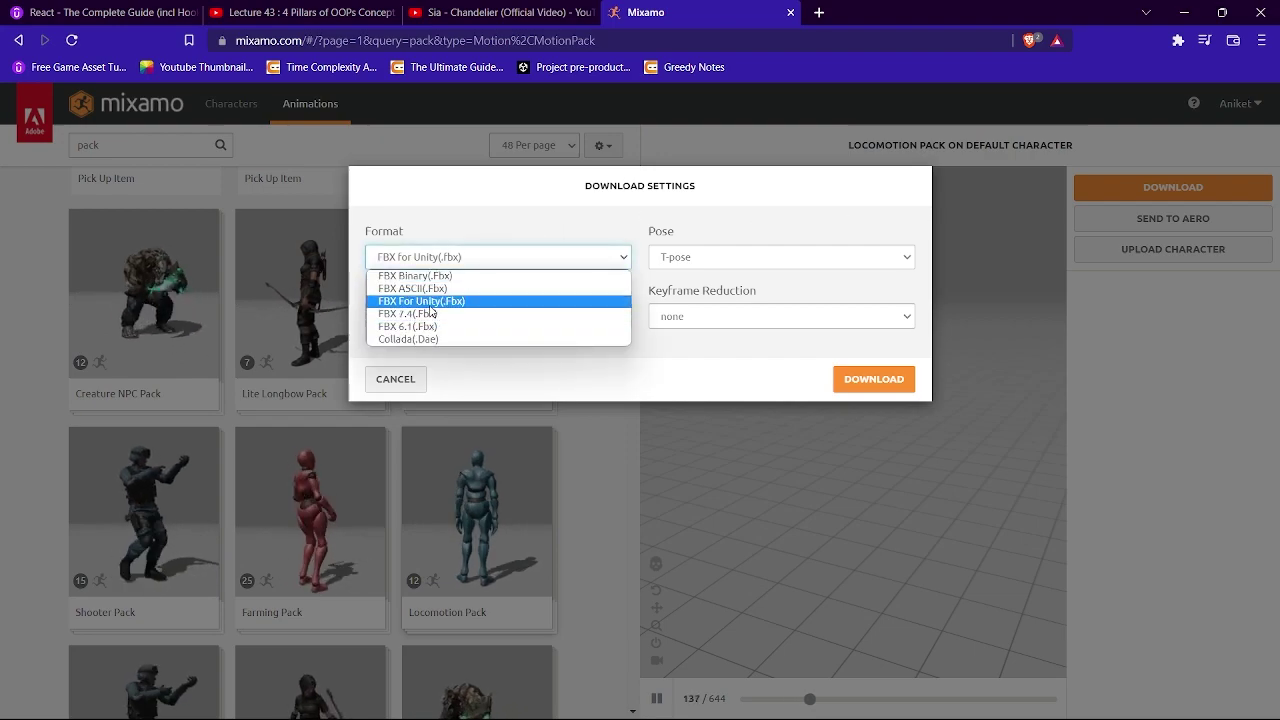
left_click(505, 300)
left_click(706, 257)
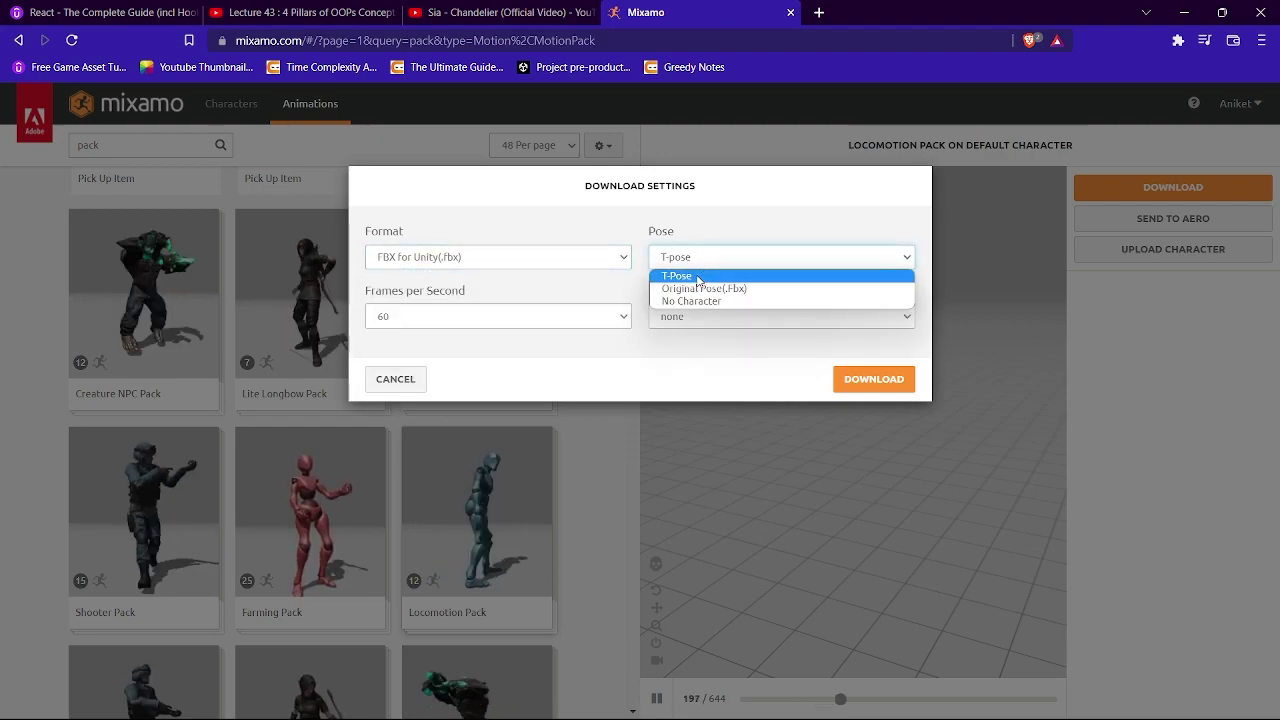
left_click(711, 259)
left_click(522, 316)
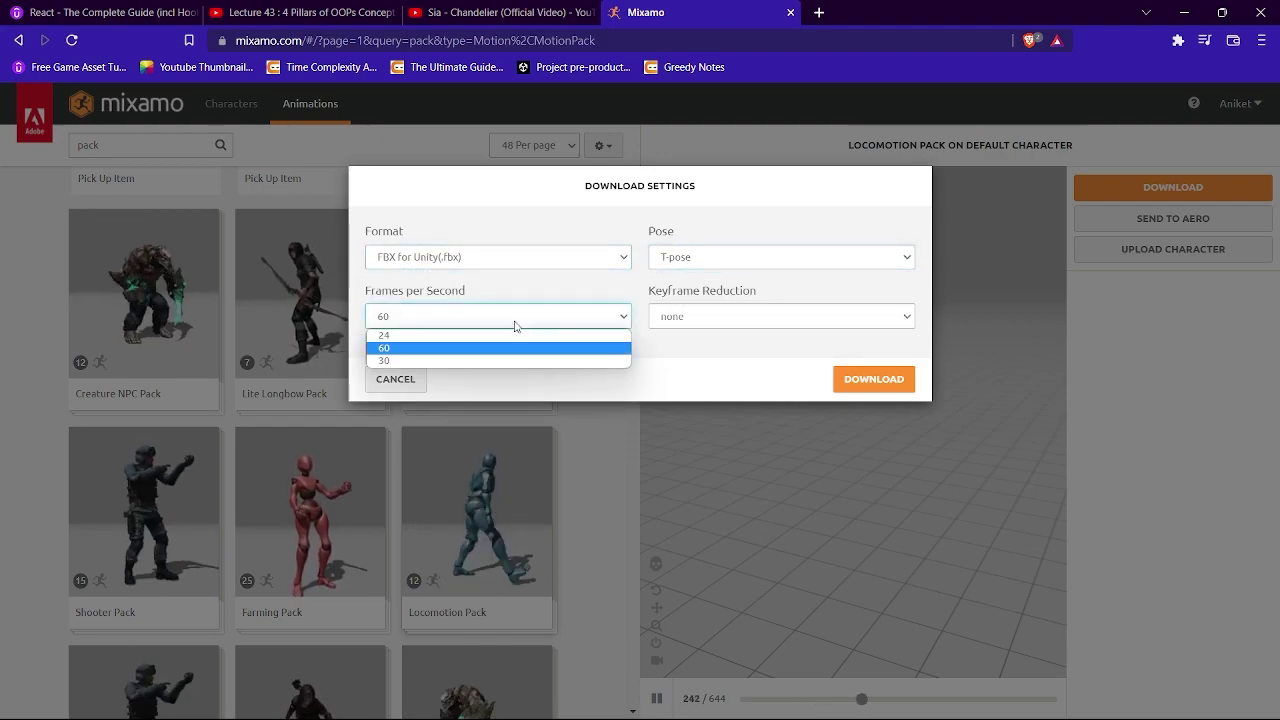
left_click(430, 348)
left_click(757, 316)
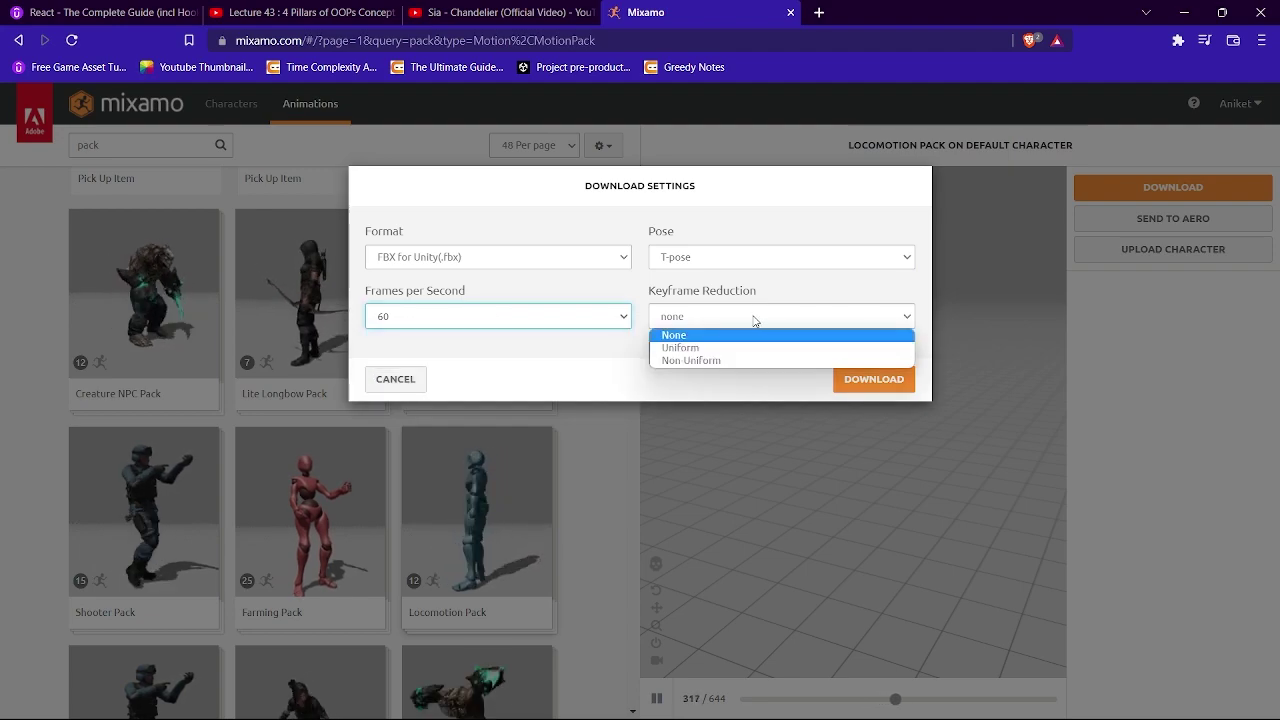
left_click(737, 318)
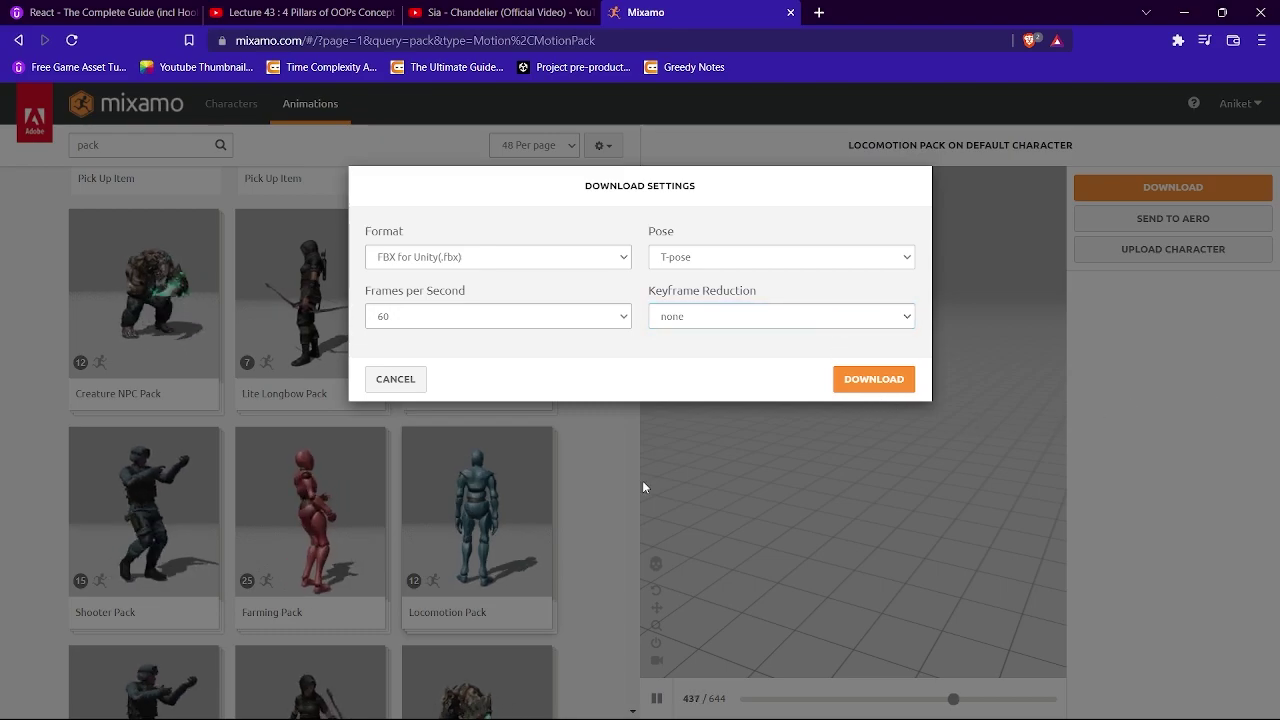
left_click(418, 380)
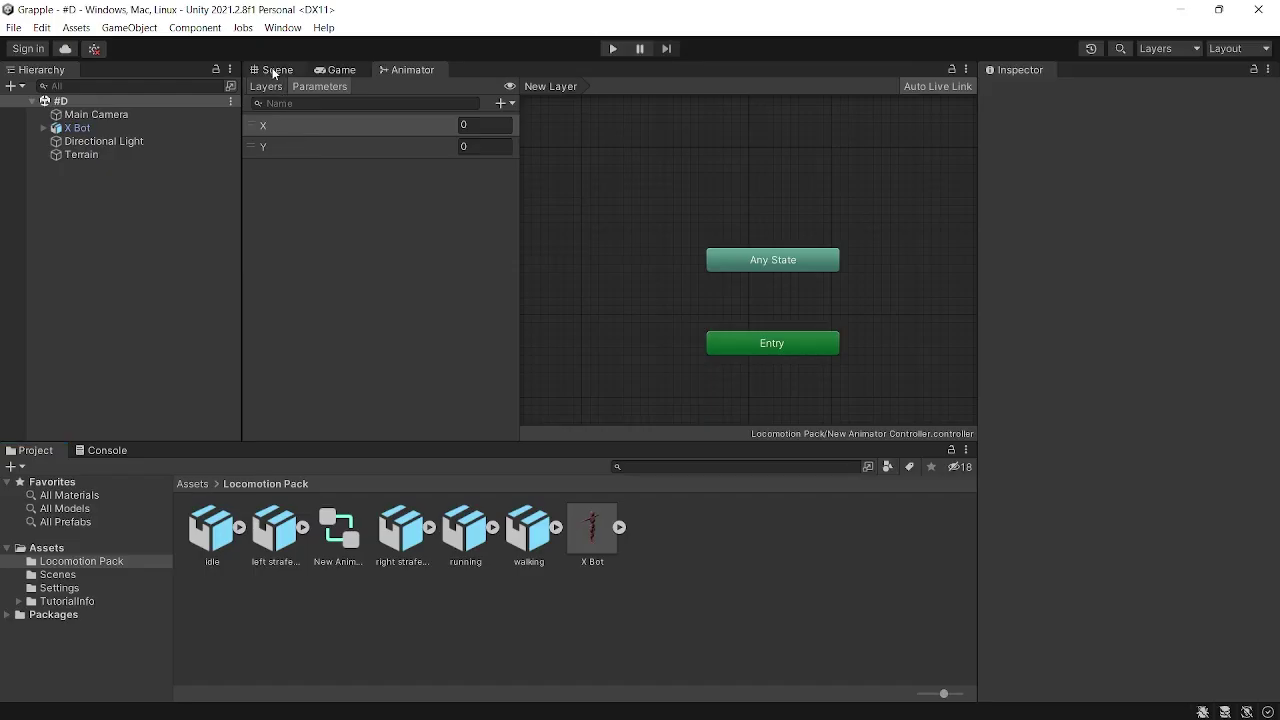
- Show the Scene view and go from the Assets root into the Locomotion Pack folder
left_click(275, 70)
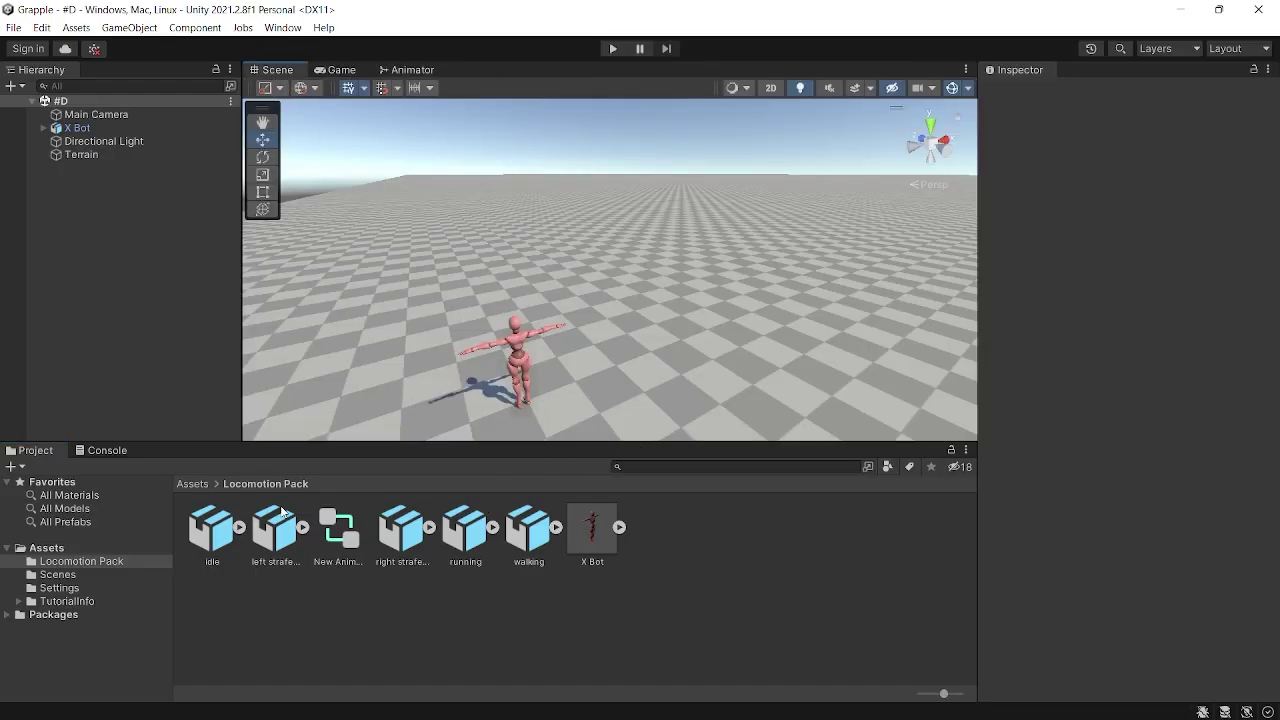
left_click(196, 483)
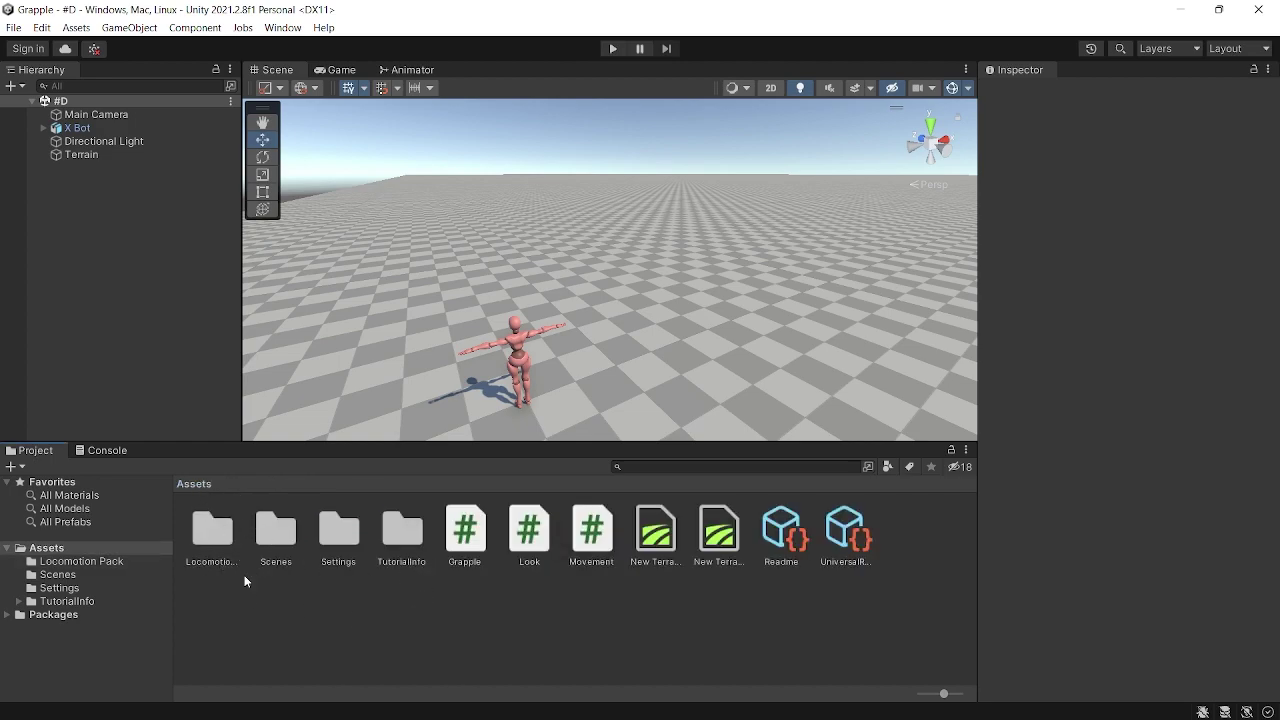
double_click(221, 538)
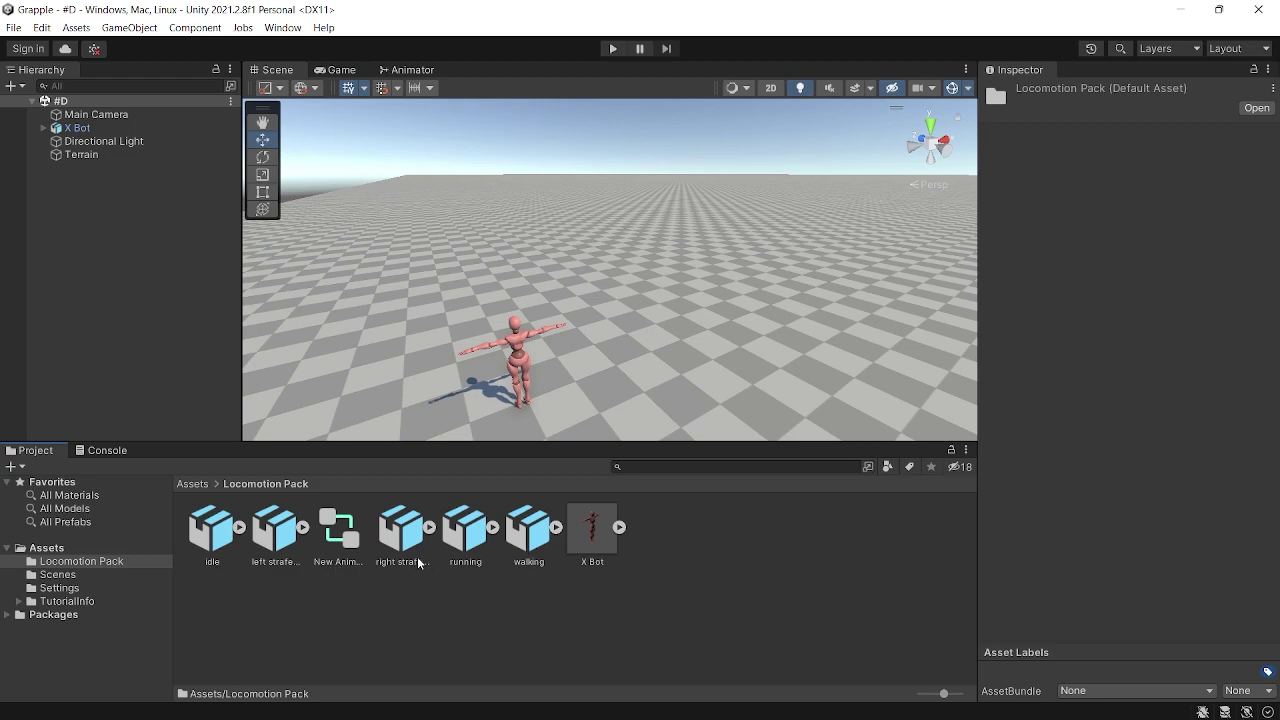
- Set X Bot's rig to Humanoid with avatar Create From This Model, then select the idle clip
left_click(595, 537)
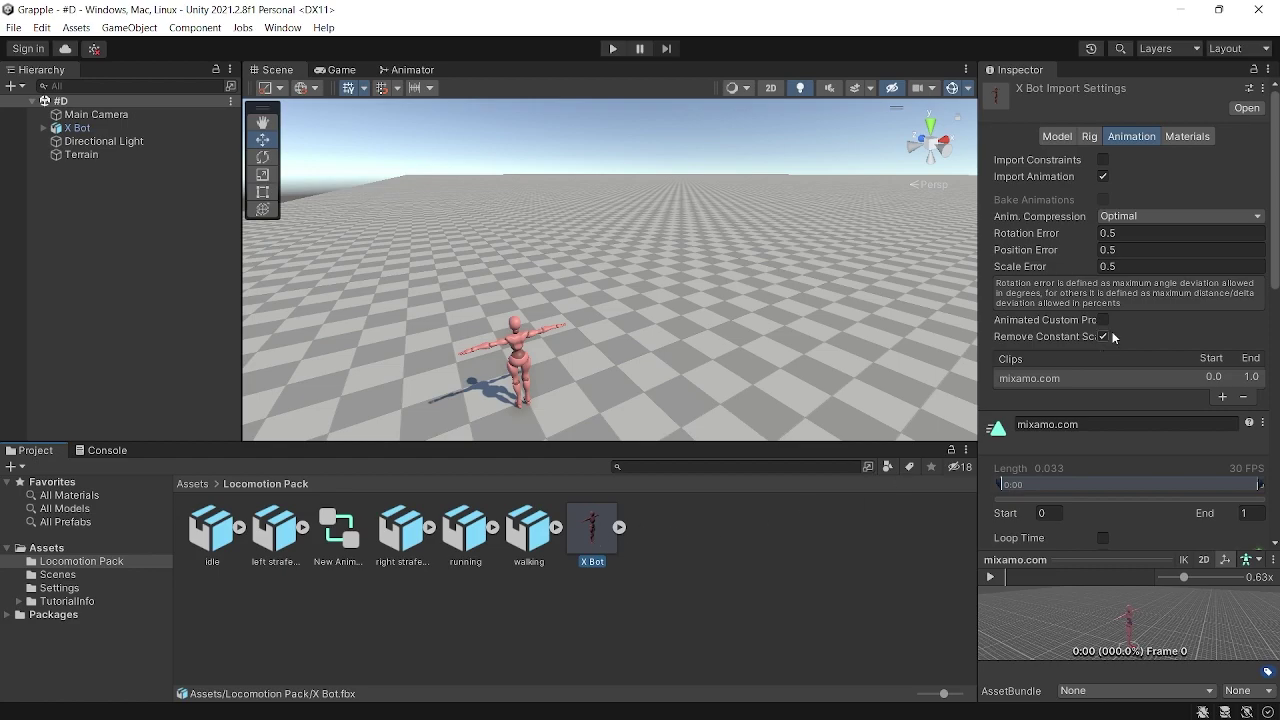
left_click(1090, 145)
left_click(1155, 160)
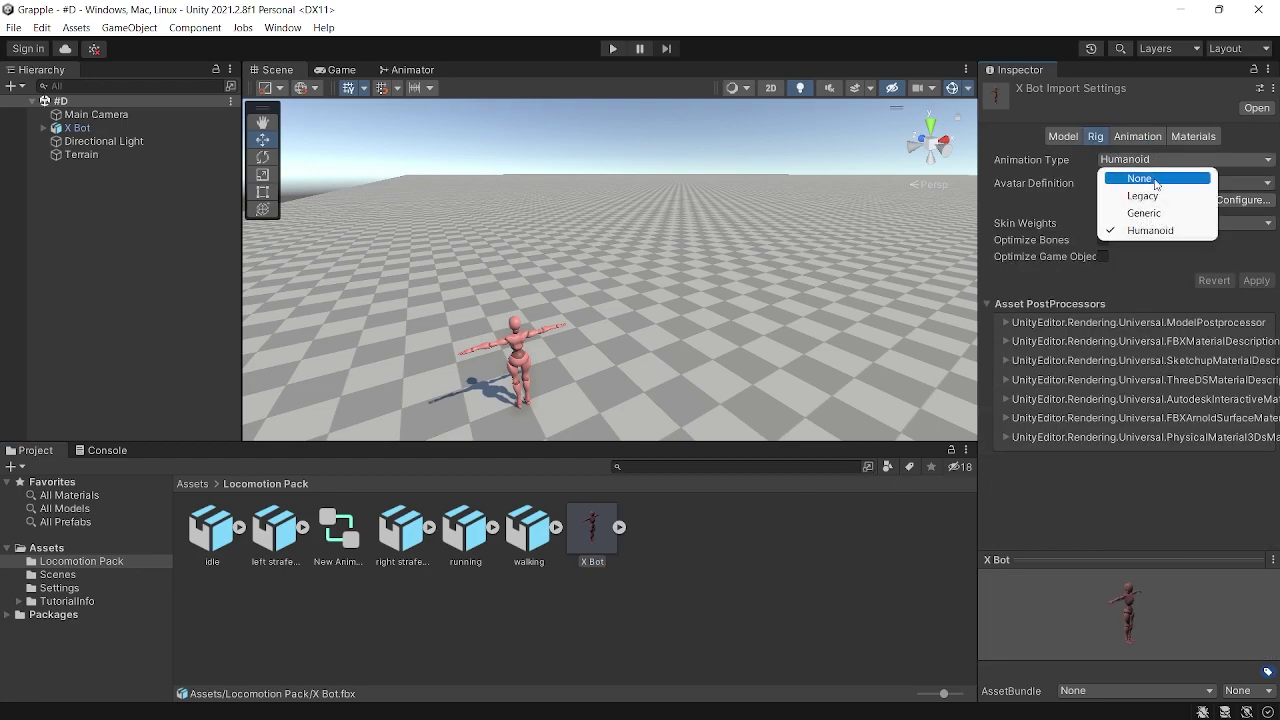
left_click(1150, 230)
left_click(1157, 183)
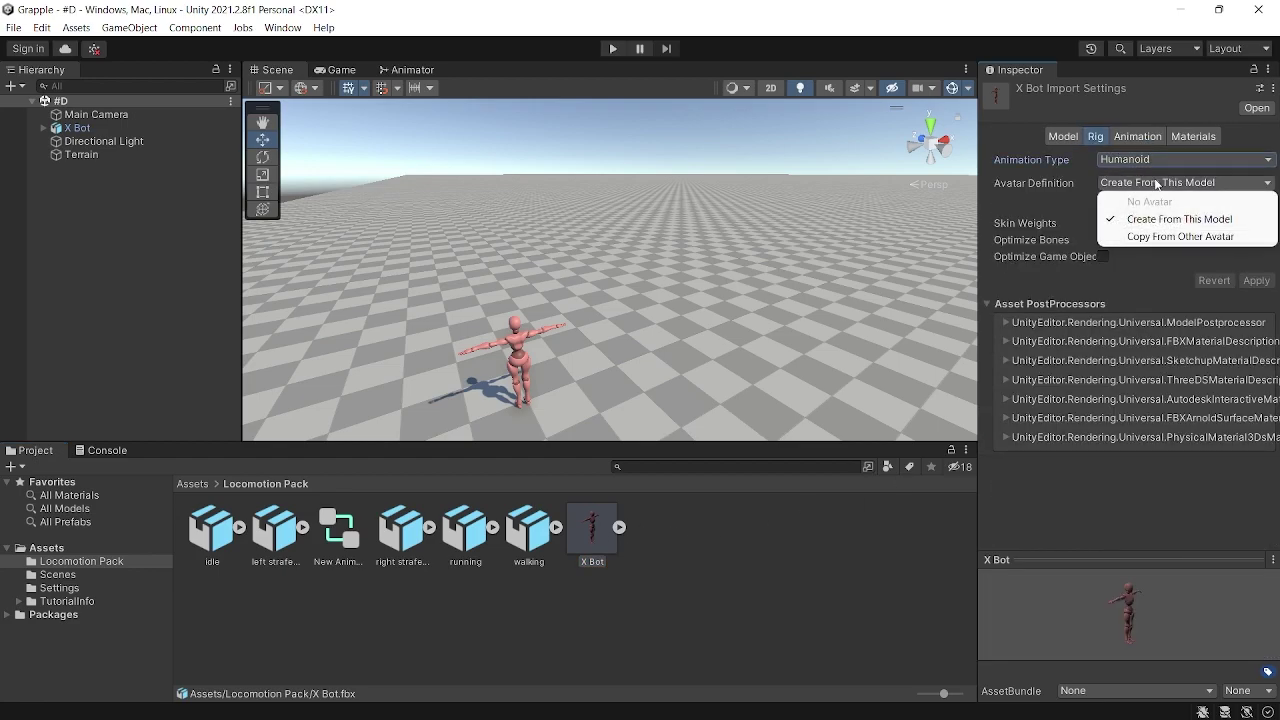
left_click(1180, 218)
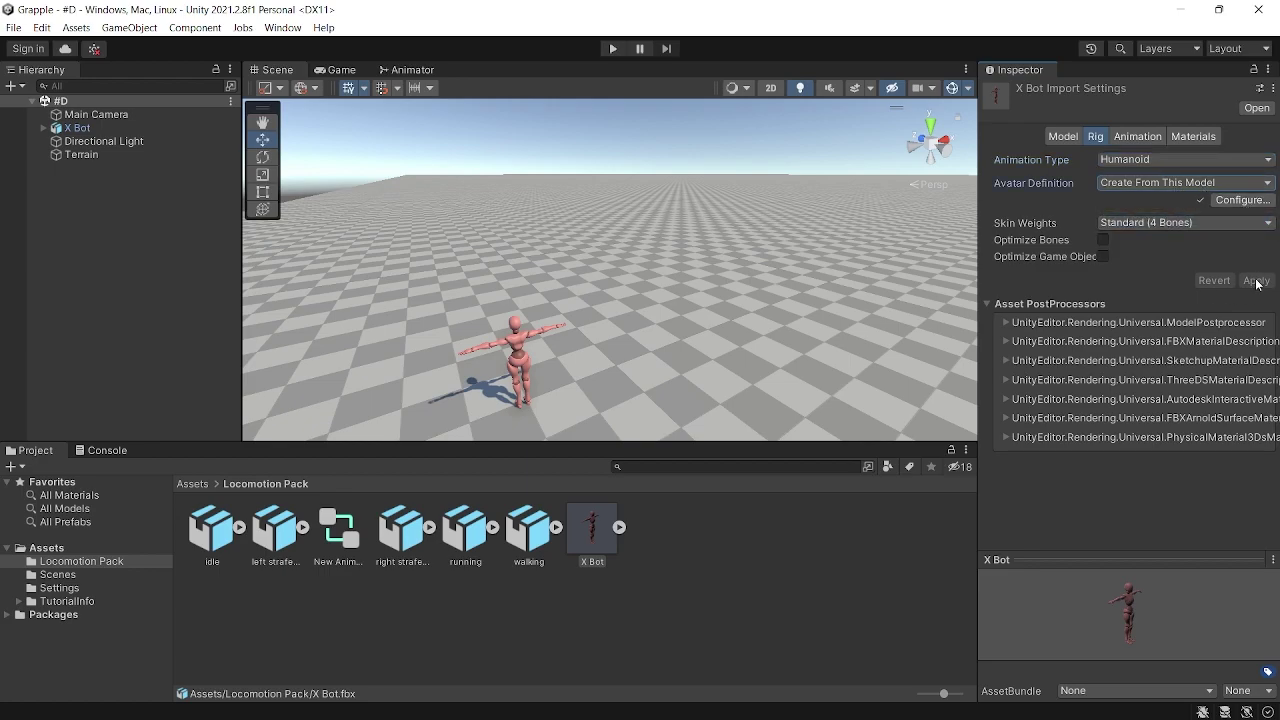
left_click(212, 530)
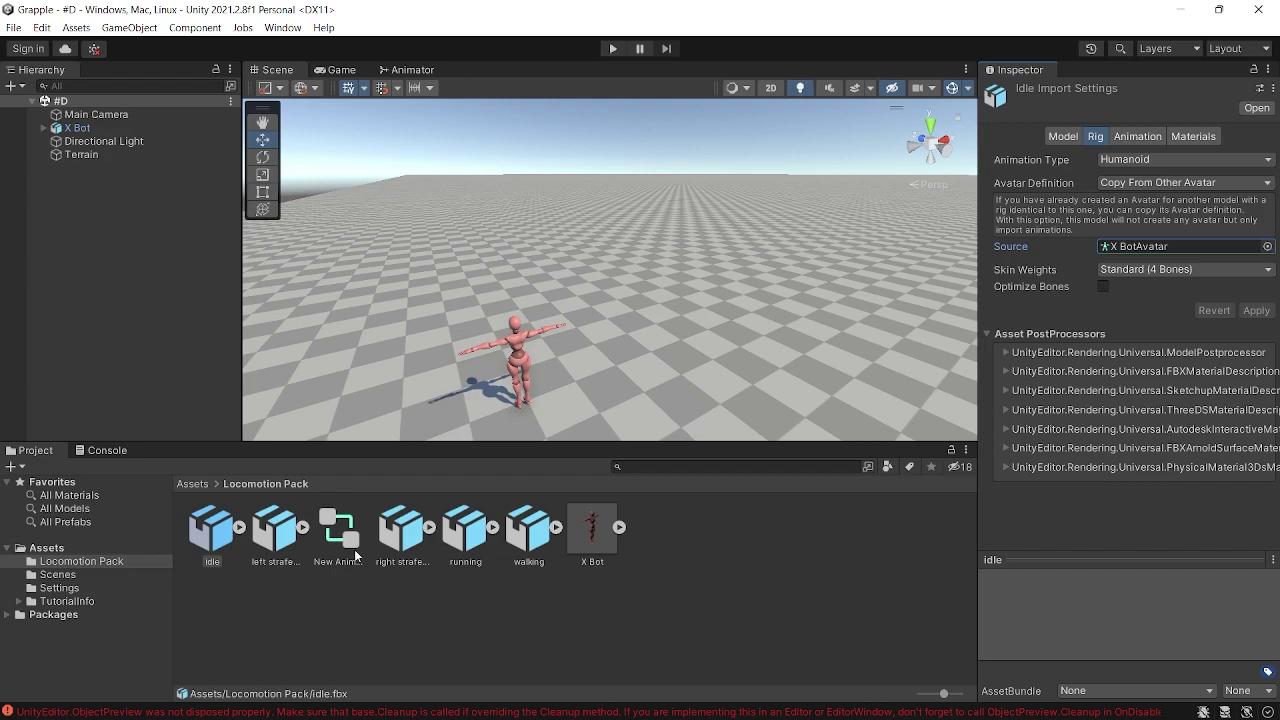
- Give the idle clip a Humanoid rig that copies its avatar from X BotAvatar
left_click(209, 532)
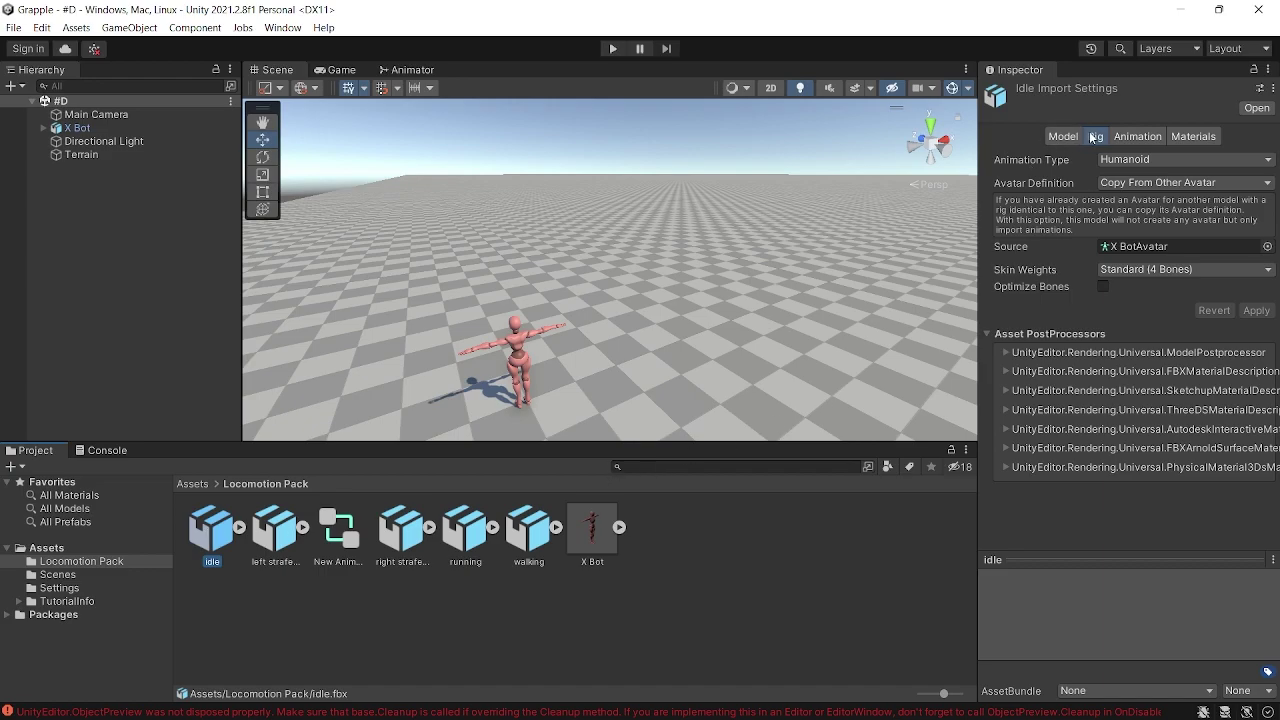
left_click(1168, 160)
left_click(1165, 232)
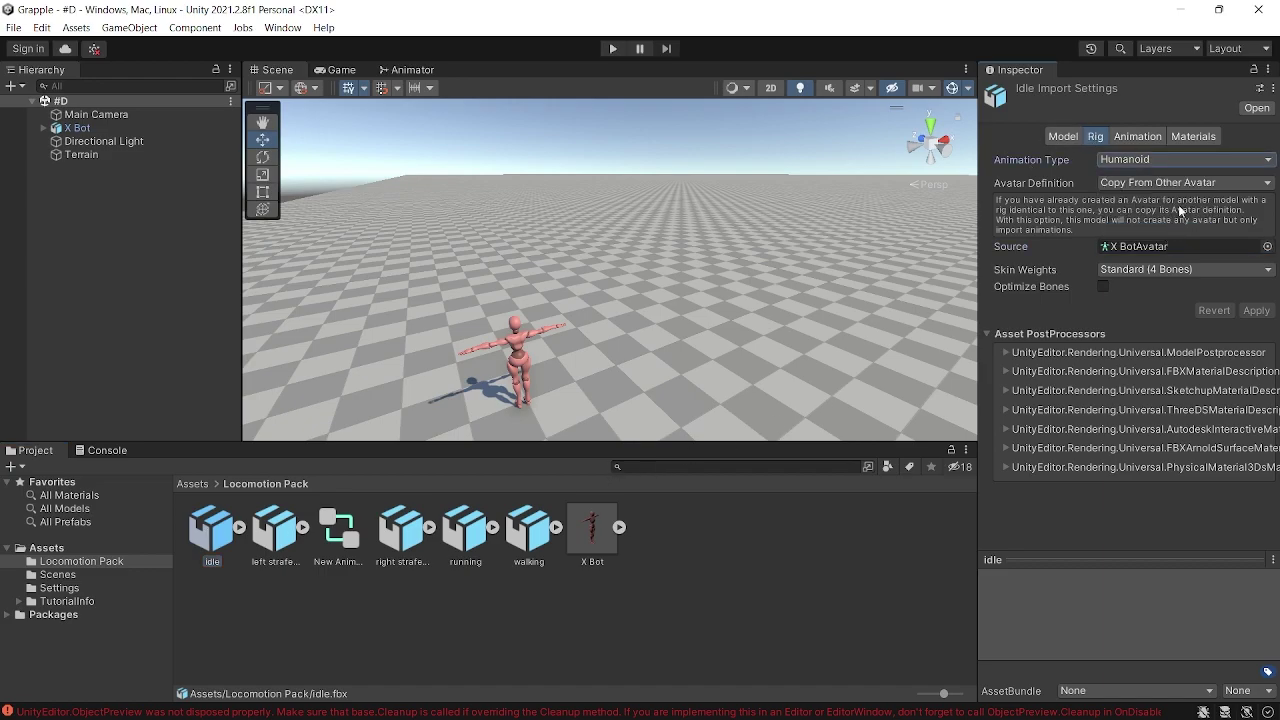
left_click(1196, 183)
left_click(1198, 237)
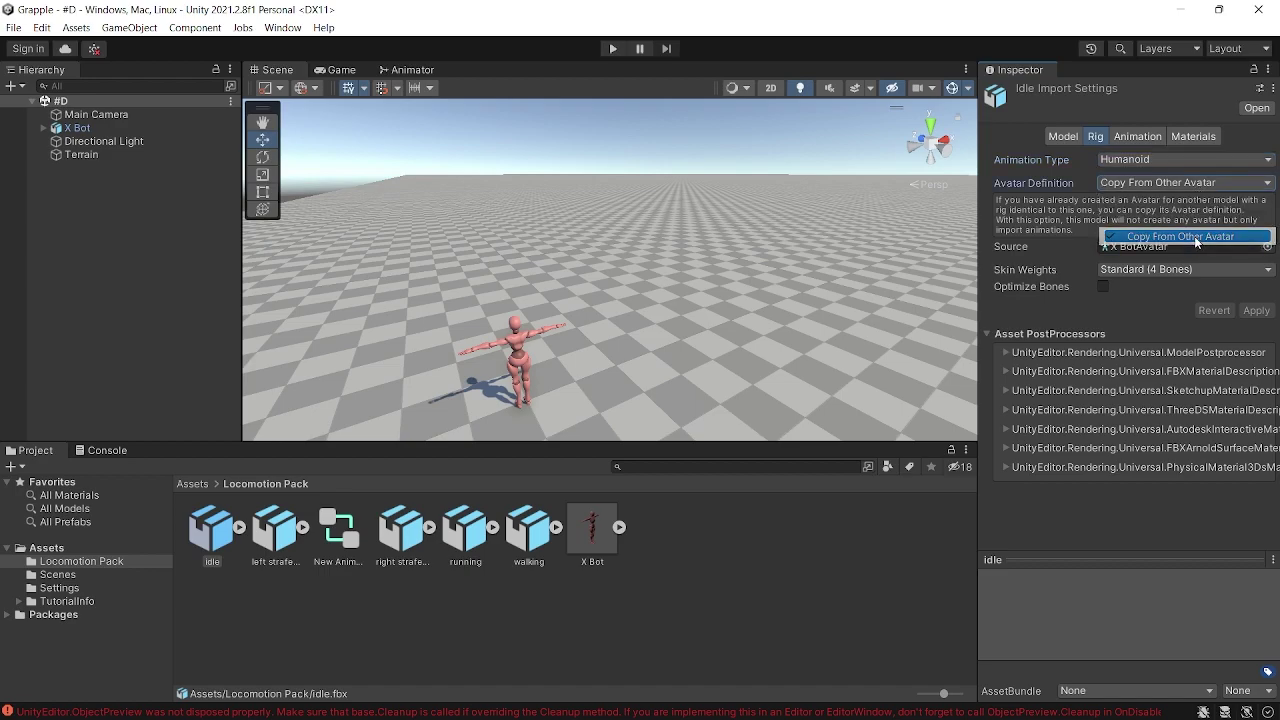
left_click(1255, 248)
left_click(1267, 246)
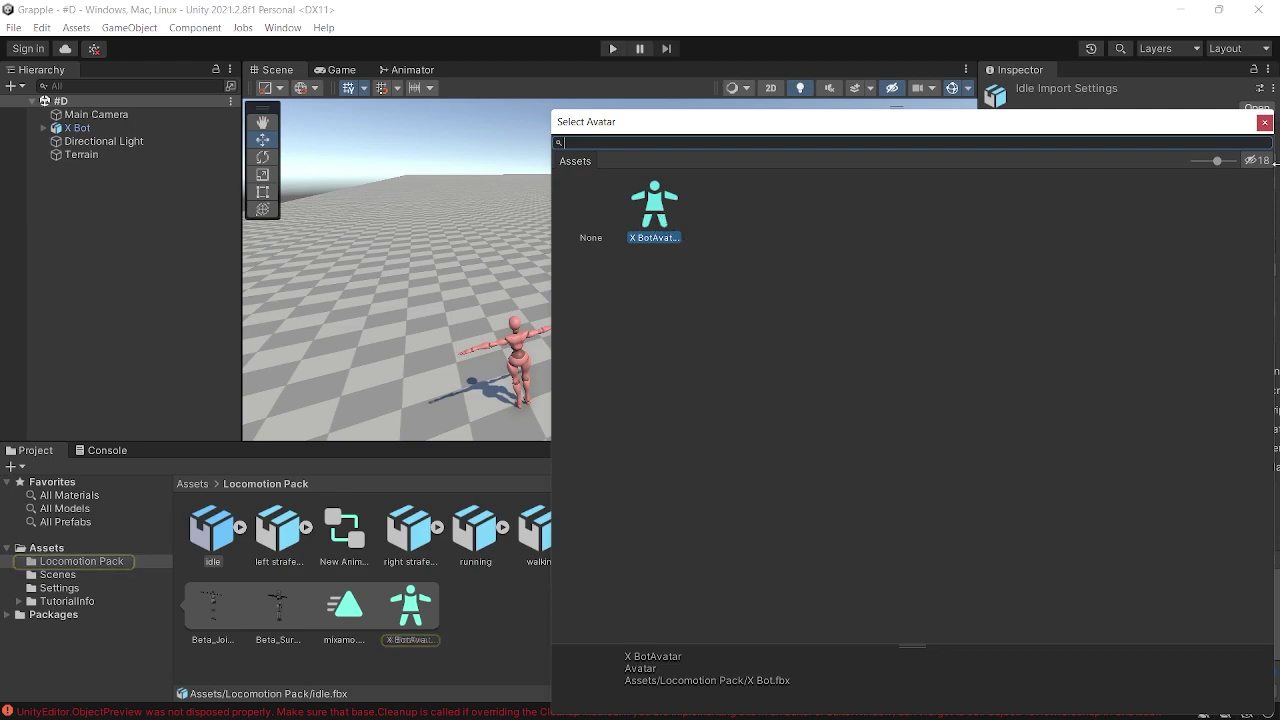
left_click(1265, 122)
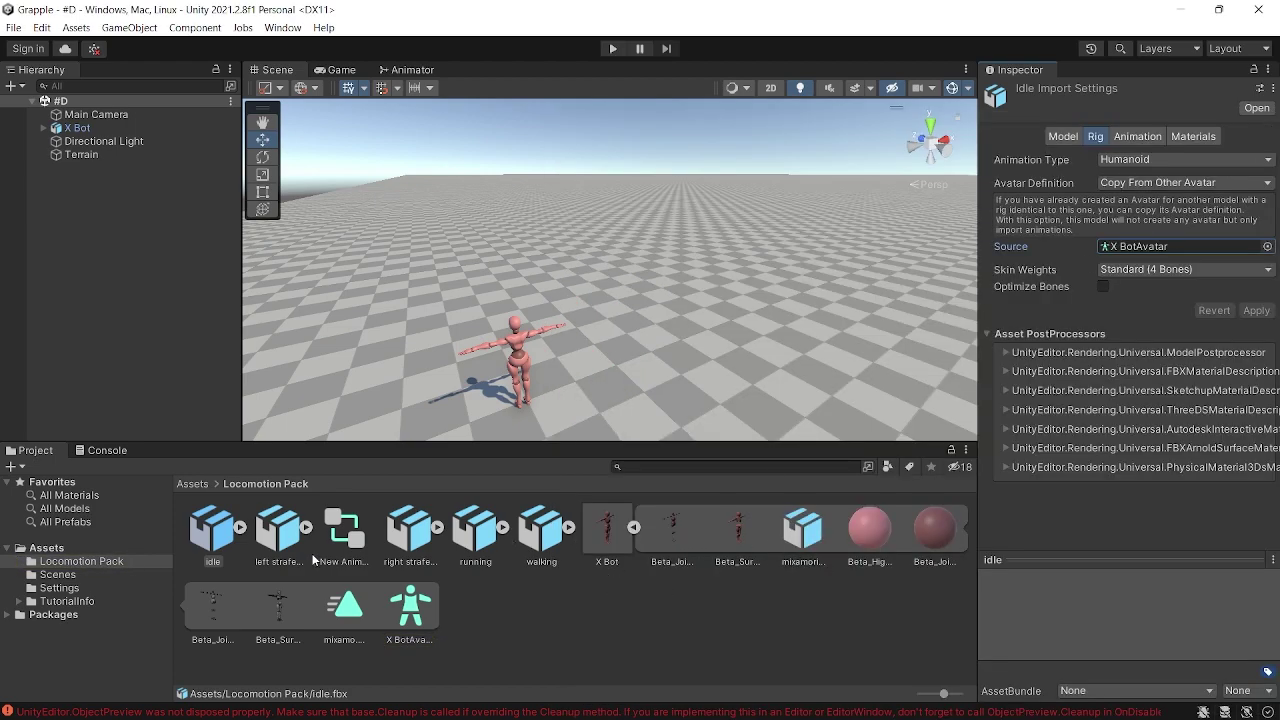
left_click(222, 541)
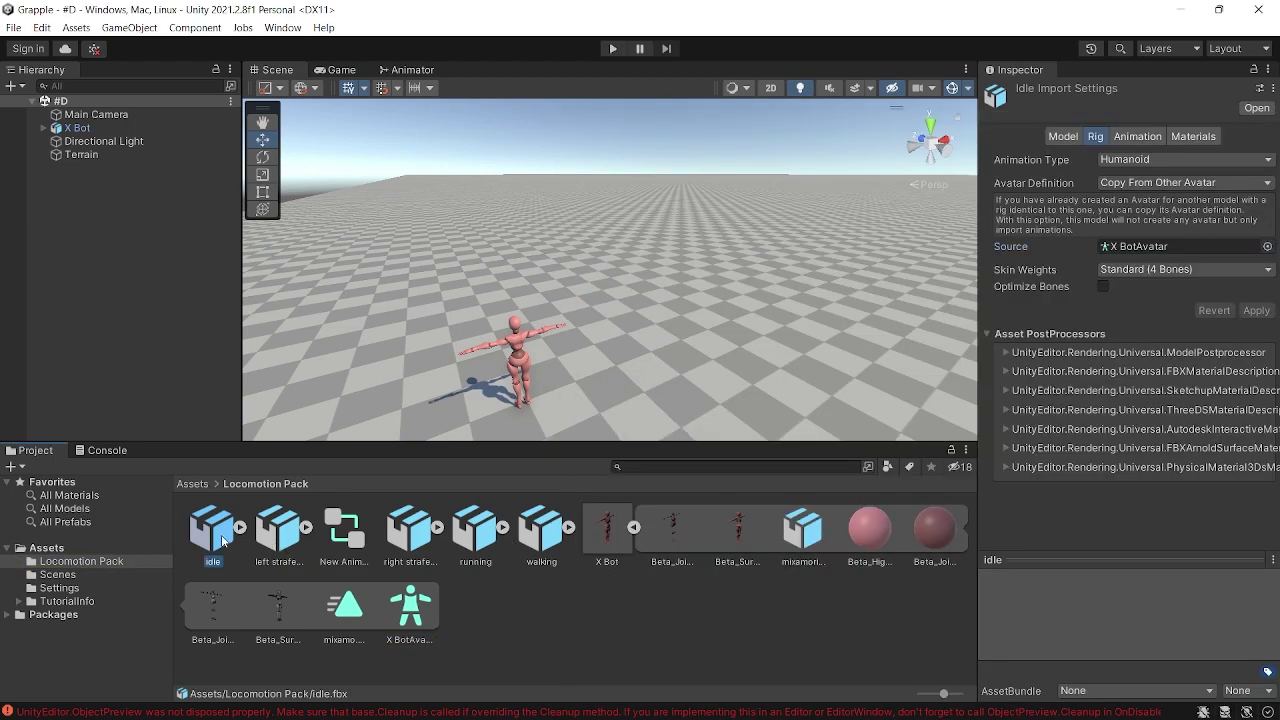
- On idle's Animation tab, base root rotation and root height on Original with Loop Time and Bake Into Pose
left_click(1135, 137)
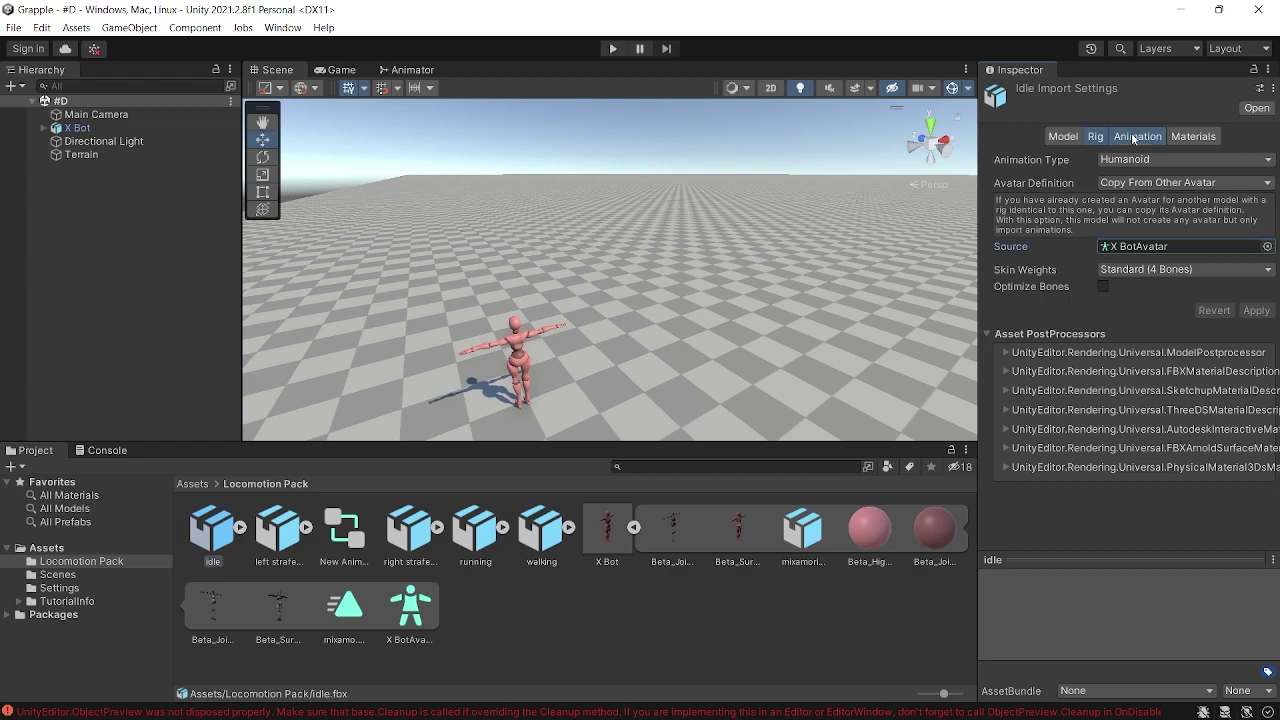
scroll(1151, 266, "down", 3)
scroll(1152, 272, "down", 3)
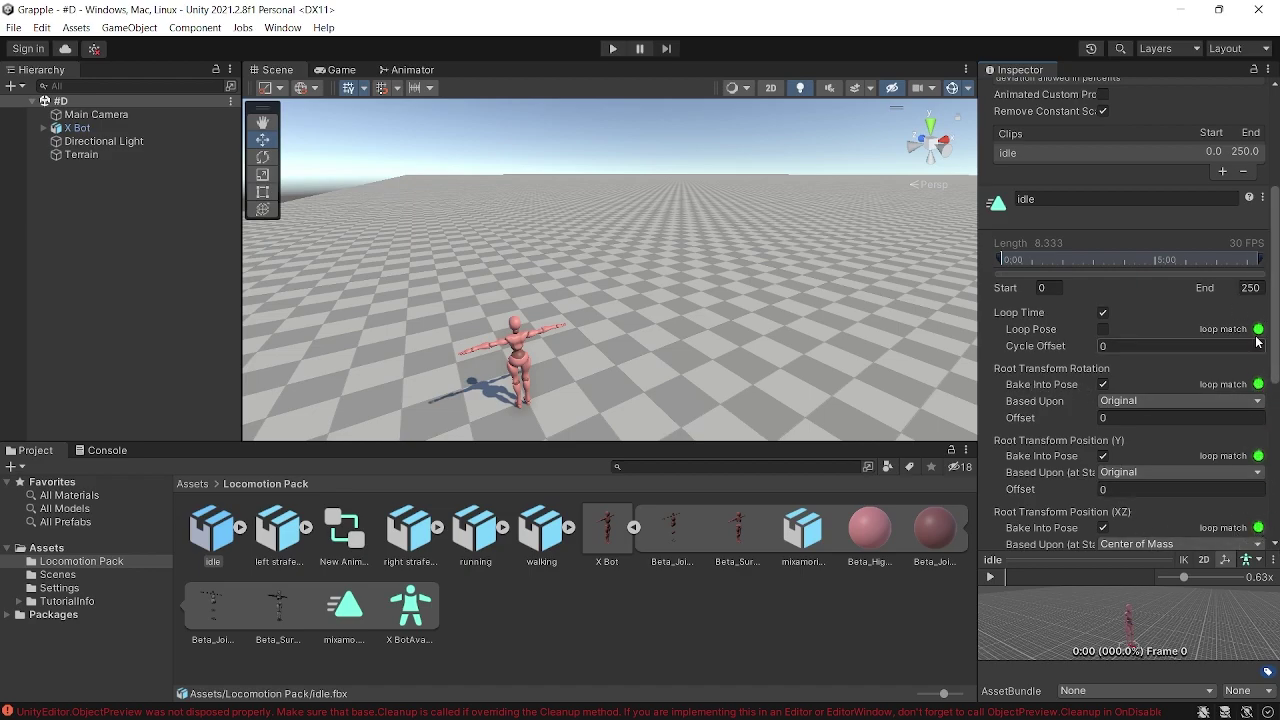
left_click(1132, 401)
left_click(1140, 419)
left_click(1157, 473)
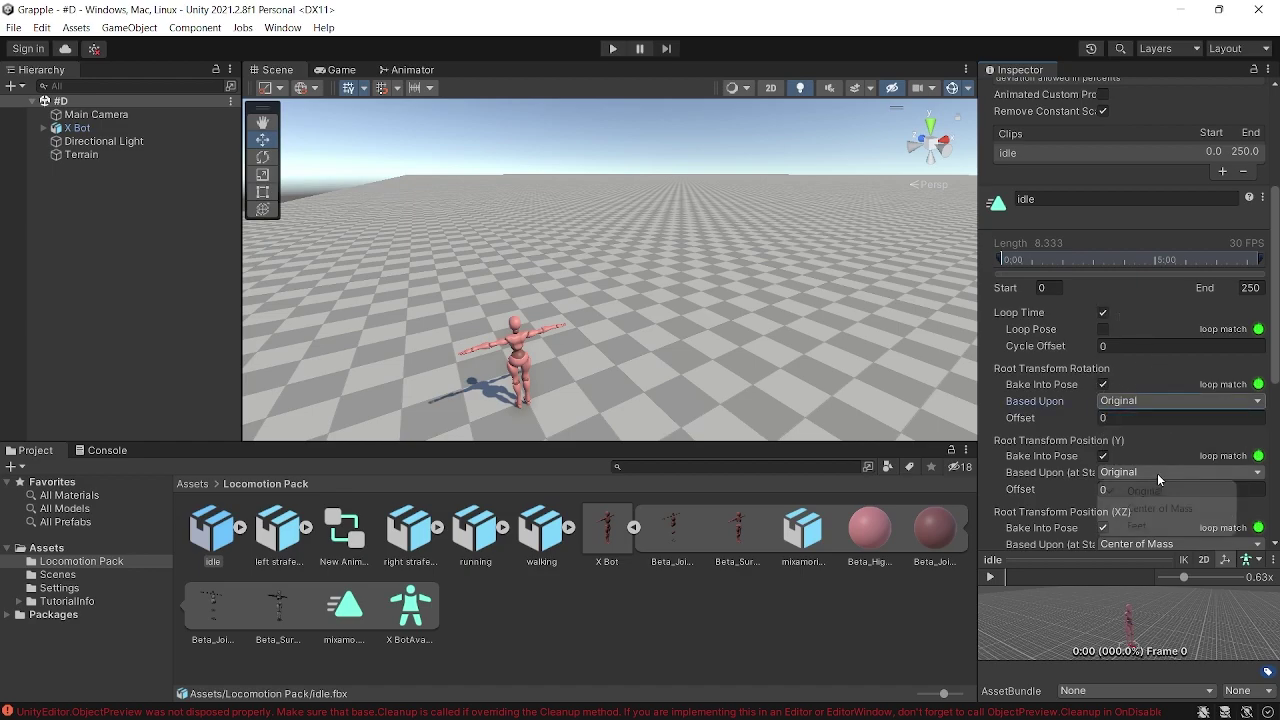
left_click(1160, 491)
scroll(1152, 386, "up", 3)
left_click(1065, 334)
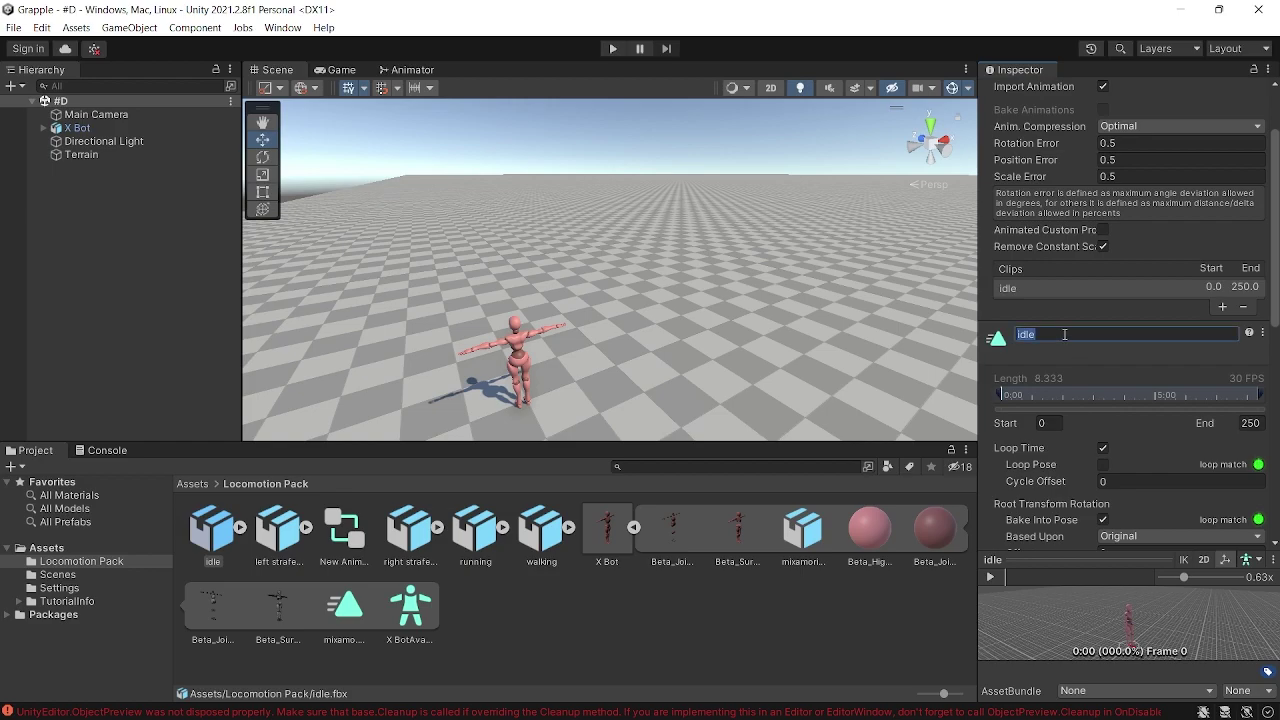
scroll(1096, 347, "down", 8)
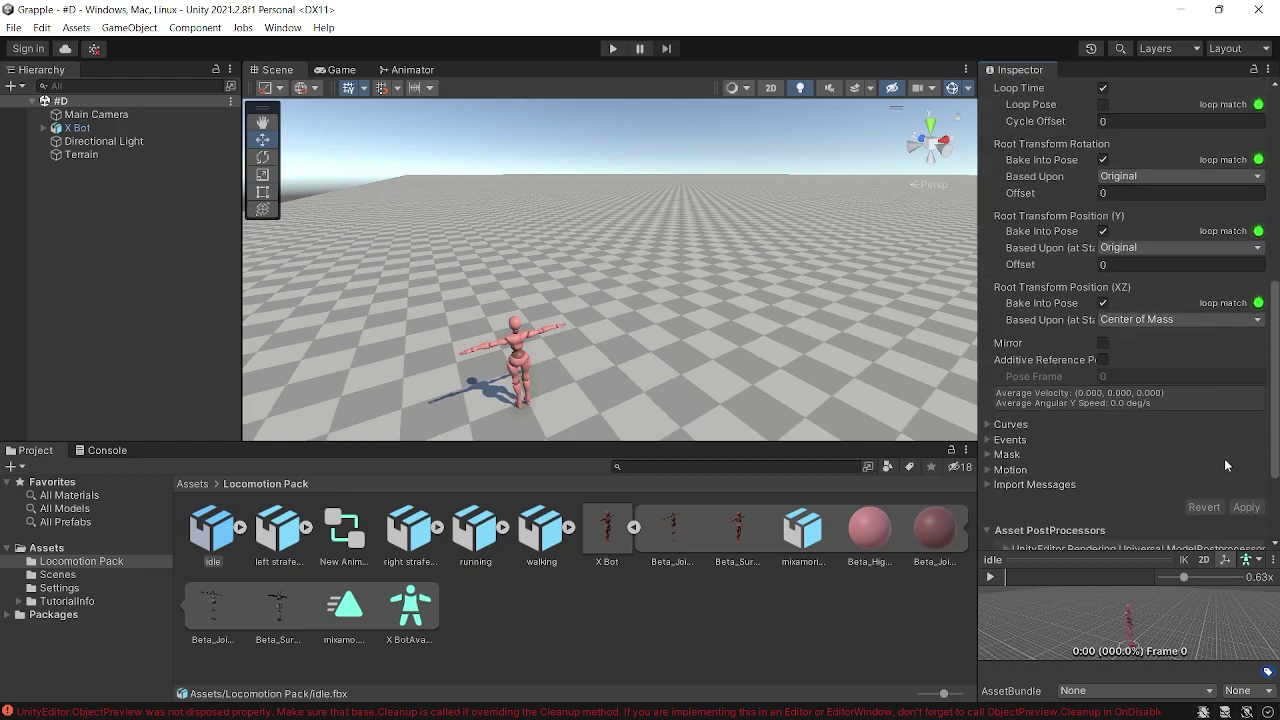
- Open the left strafe walking clip's settings and name the clip LEFT
left_click(270, 545)
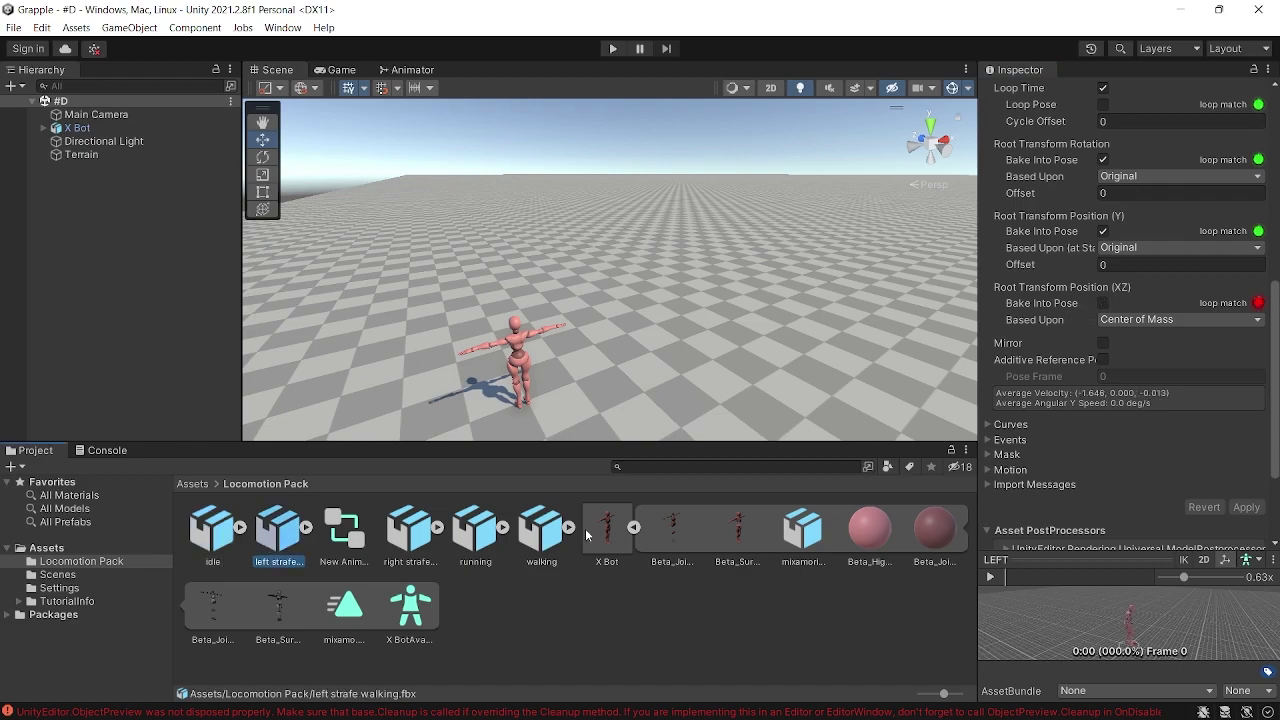
scroll(1157, 313, "up", 4)
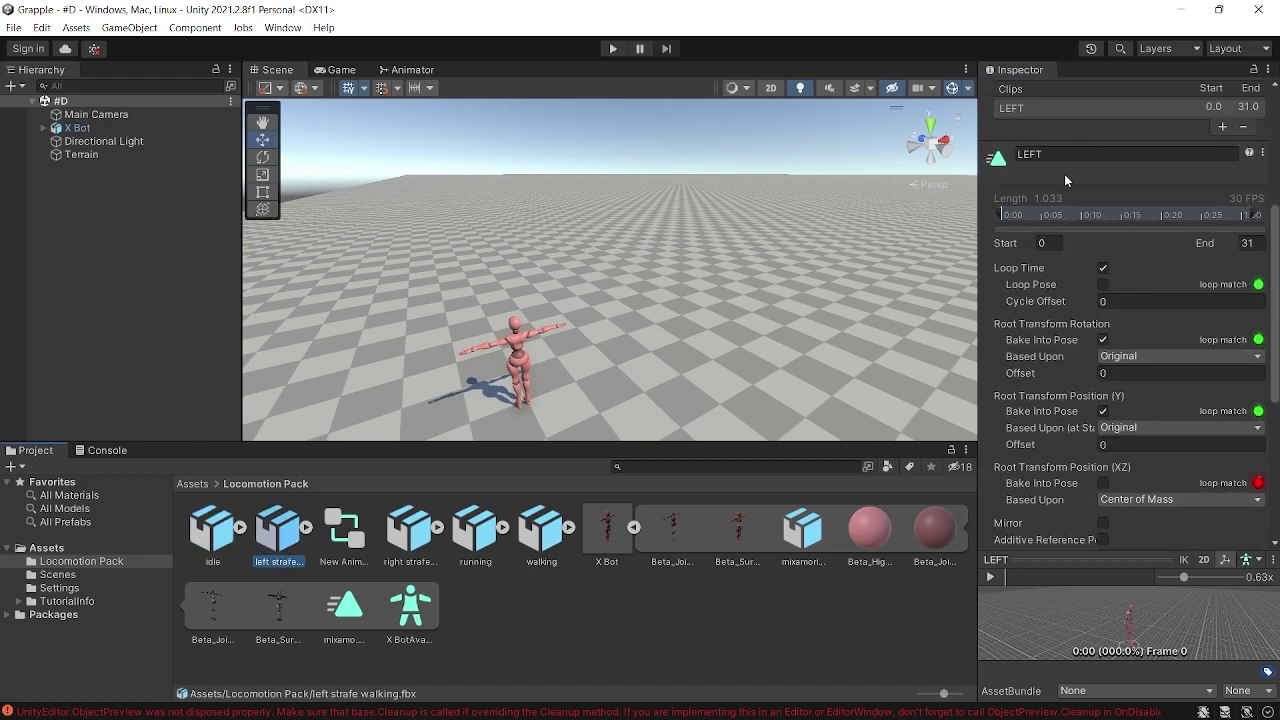
scroll(1064, 174, "up", 4)
left_click(1070, 334)
scroll(1121, 360, "down", 1)
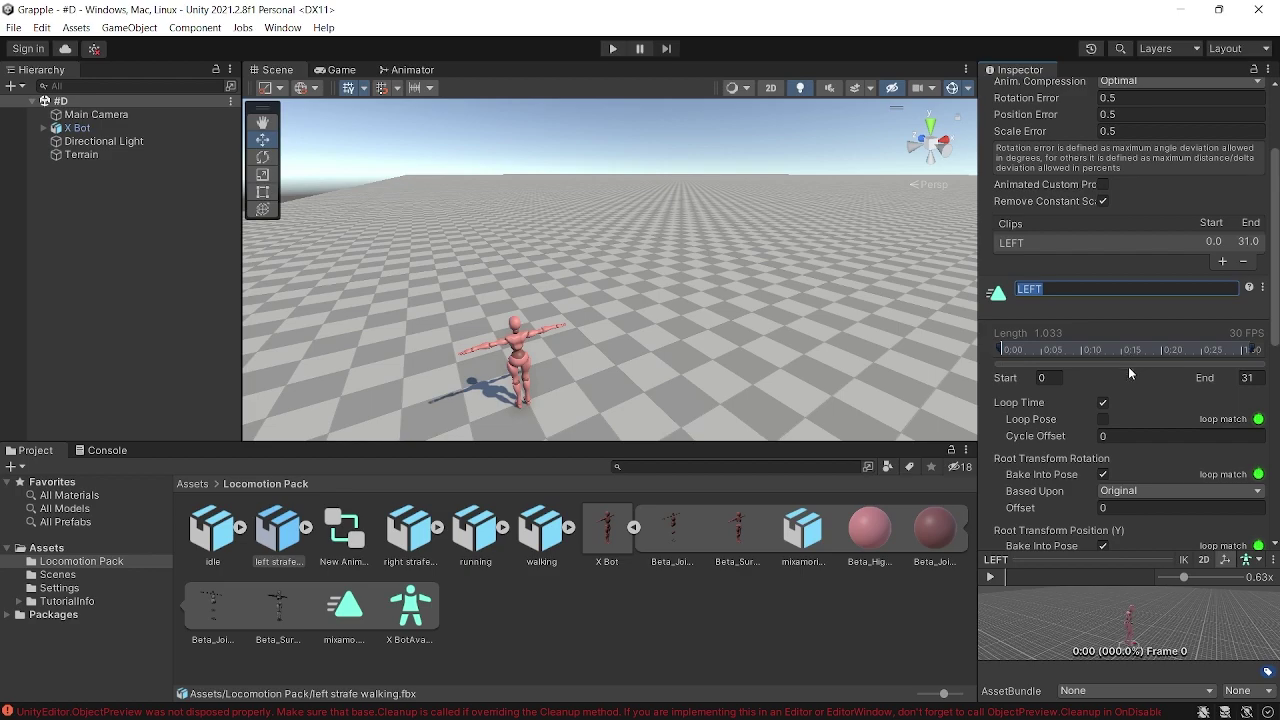
scroll(1128, 366, "down", 3)
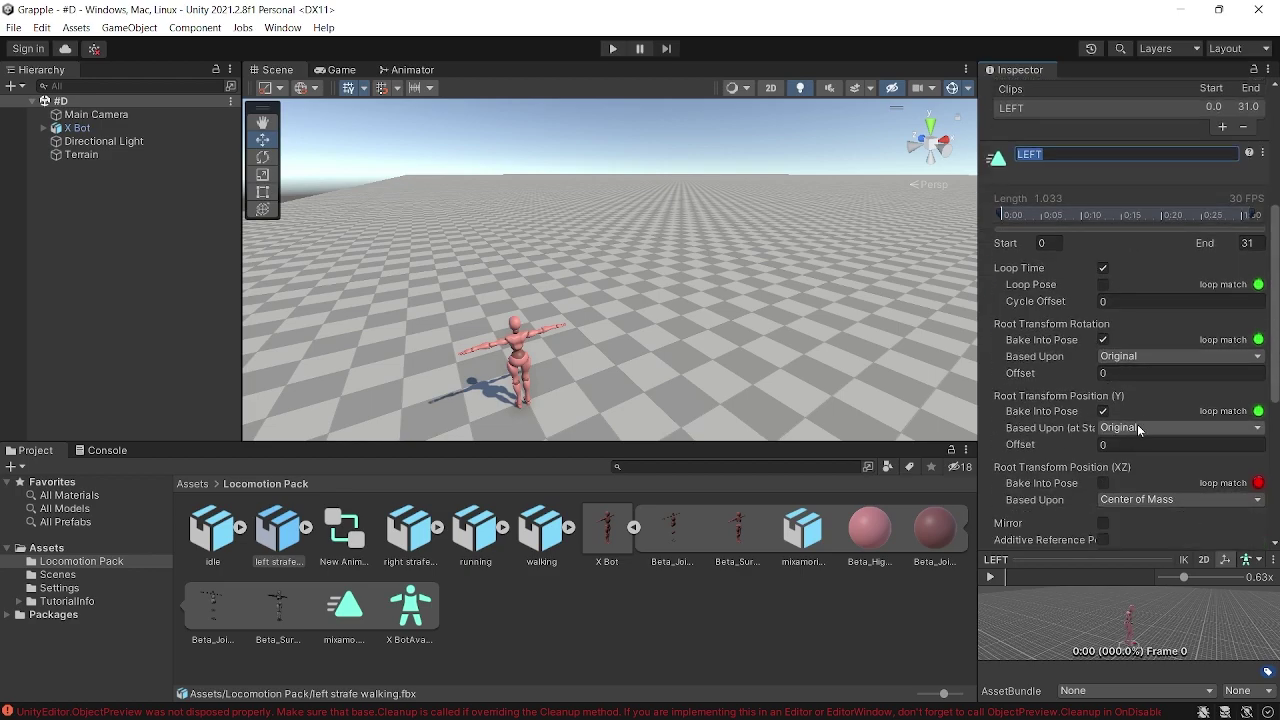
scroll(1146, 404, "down", 5)
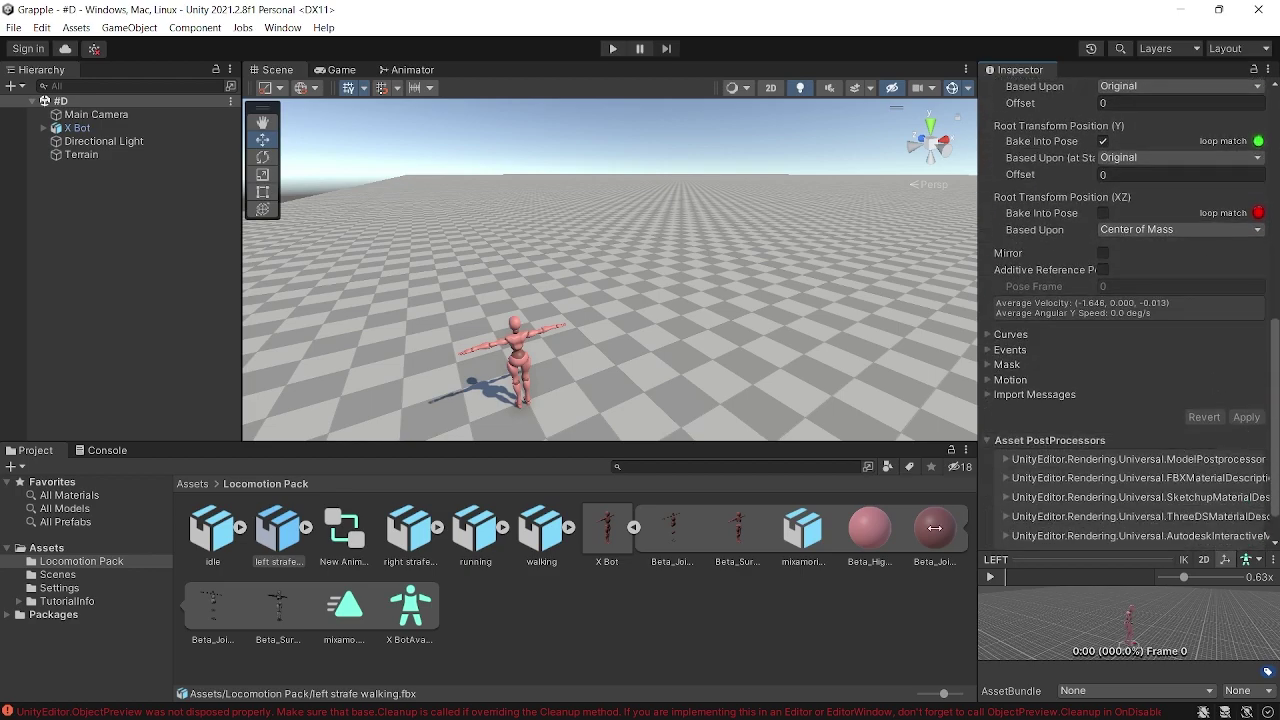
- Step through the right strafe, running and walking clips' import settings
left_click(416, 530)
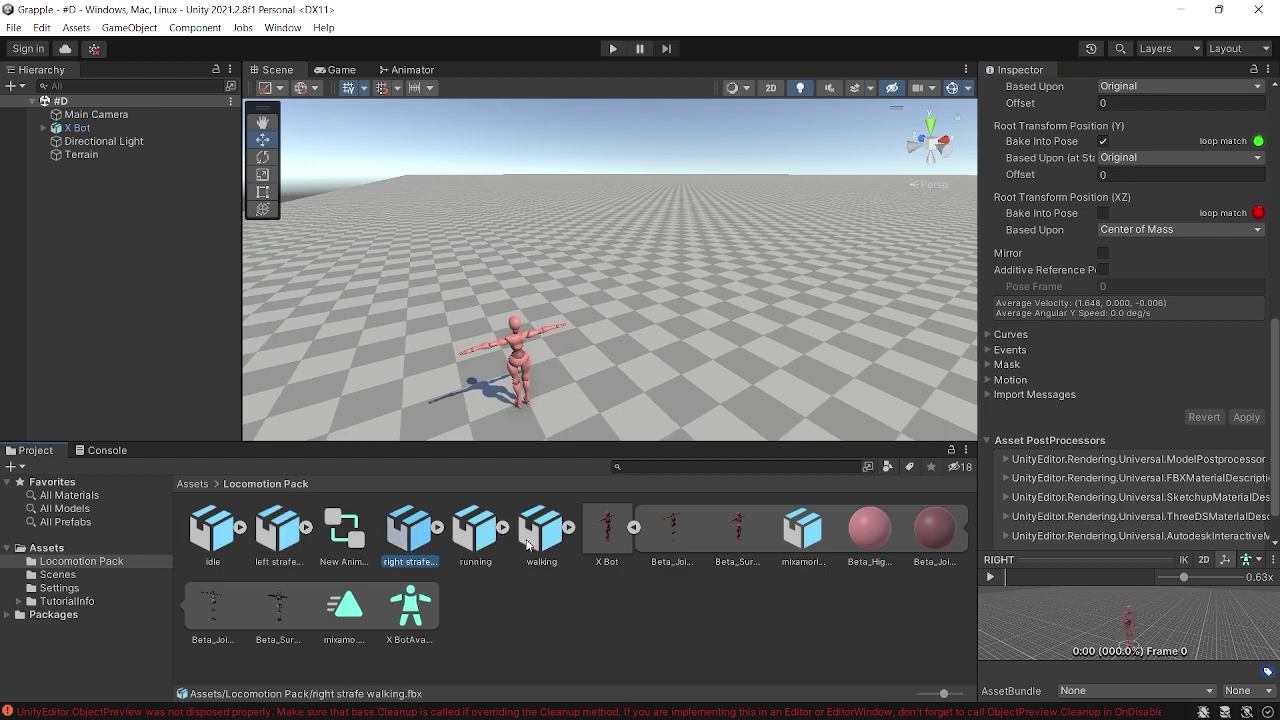
left_click(480, 535)
left_click(540, 533)
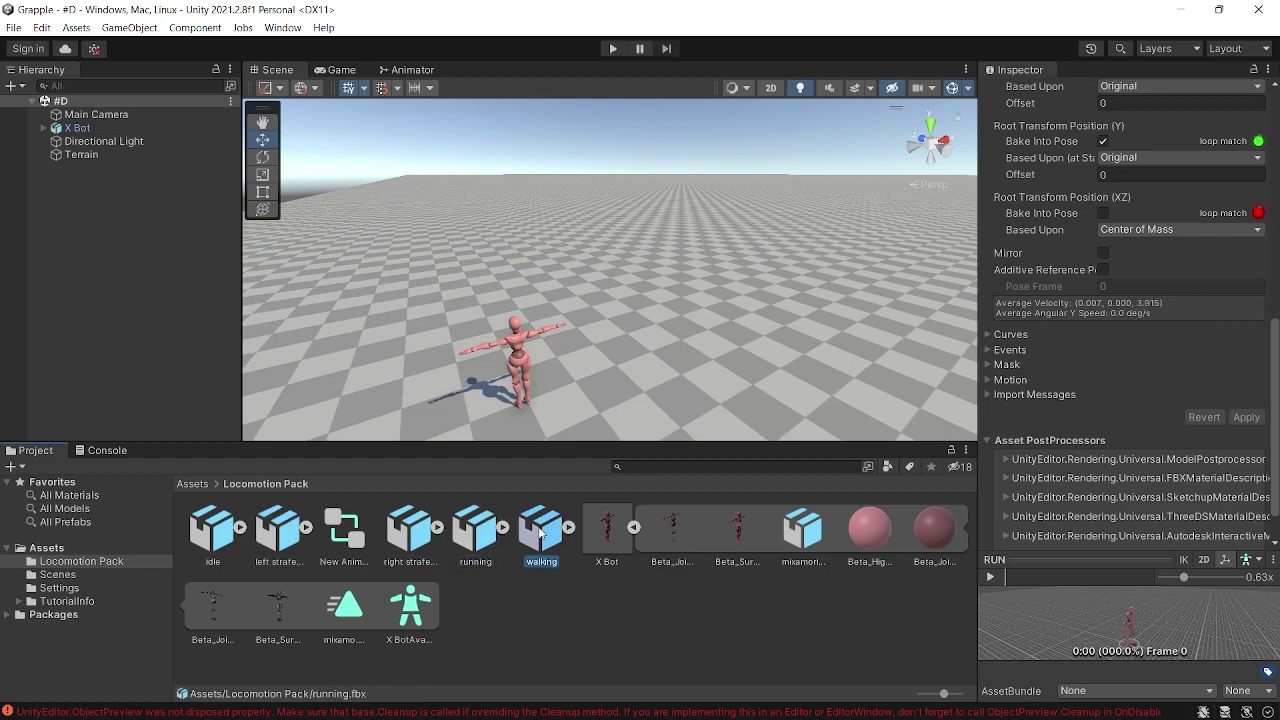
scroll(1059, 426, "up", 10)
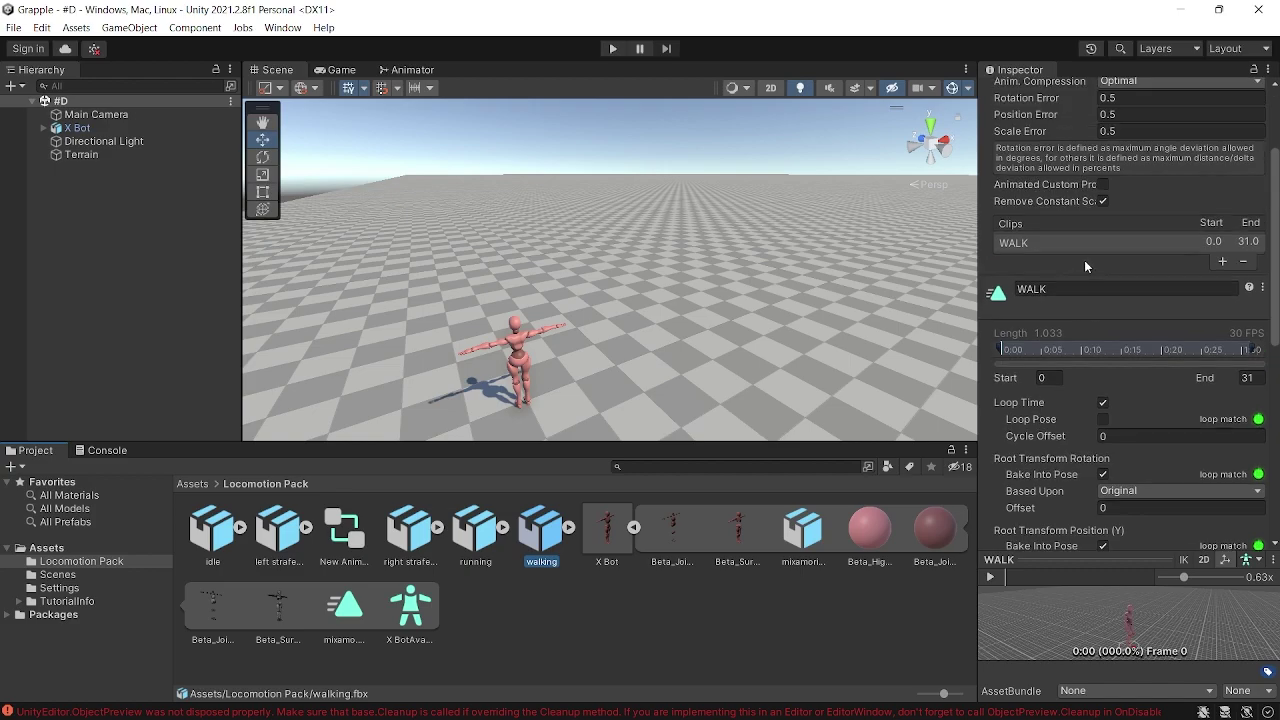
scroll(1084, 265, "up", 5)
- Check the walking clip's Rig tab, then return to its Animation tab
left_click(1095, 136)
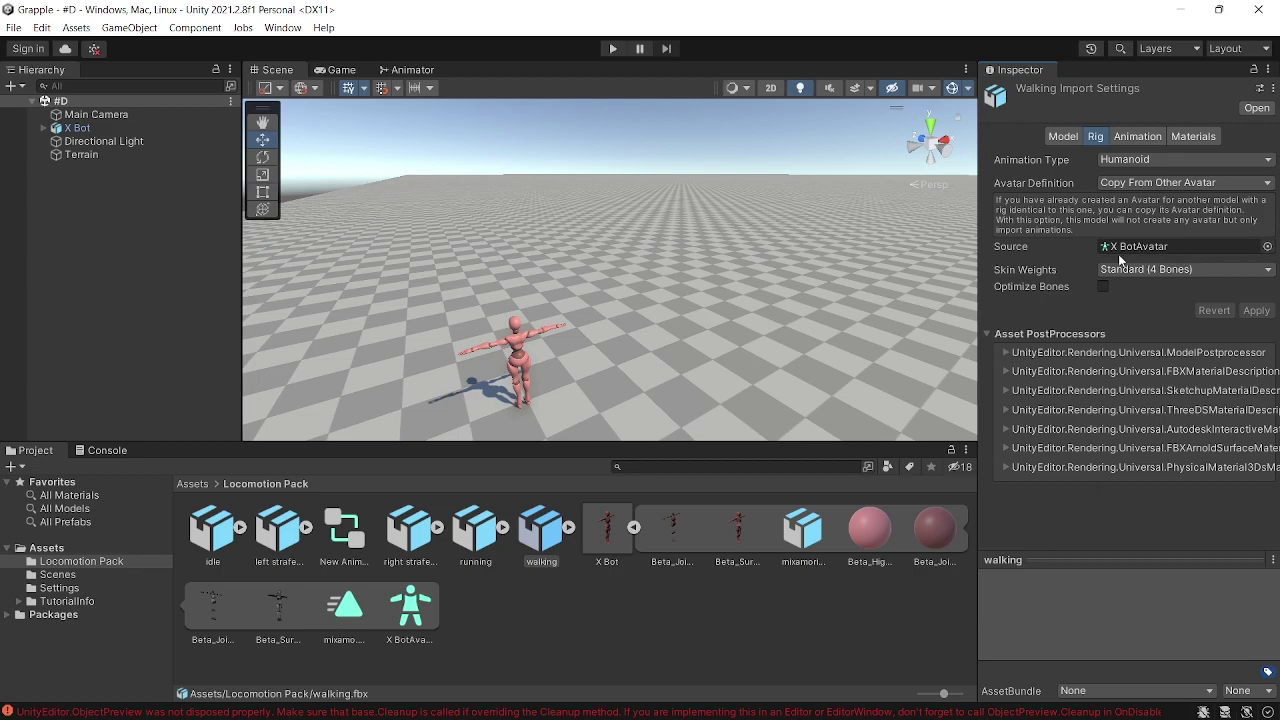
left_click(1150, 136)
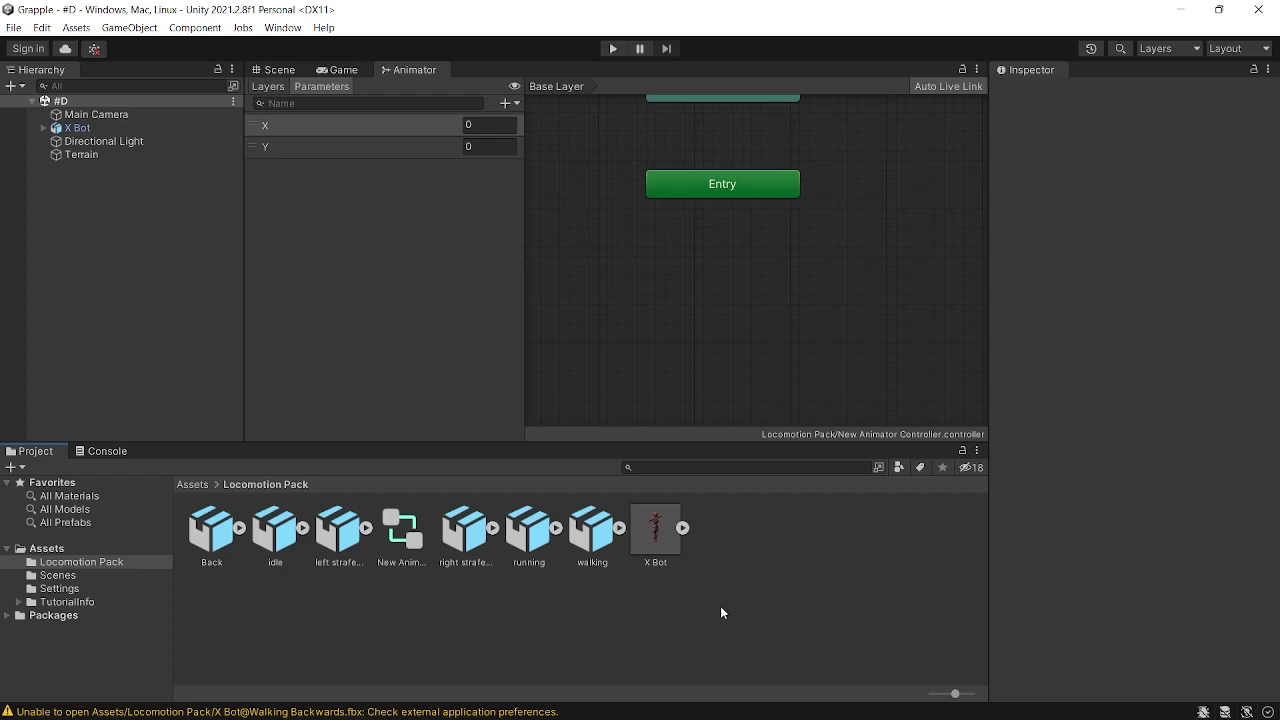
right_click(725, 583)
mouse_move(790, 155)
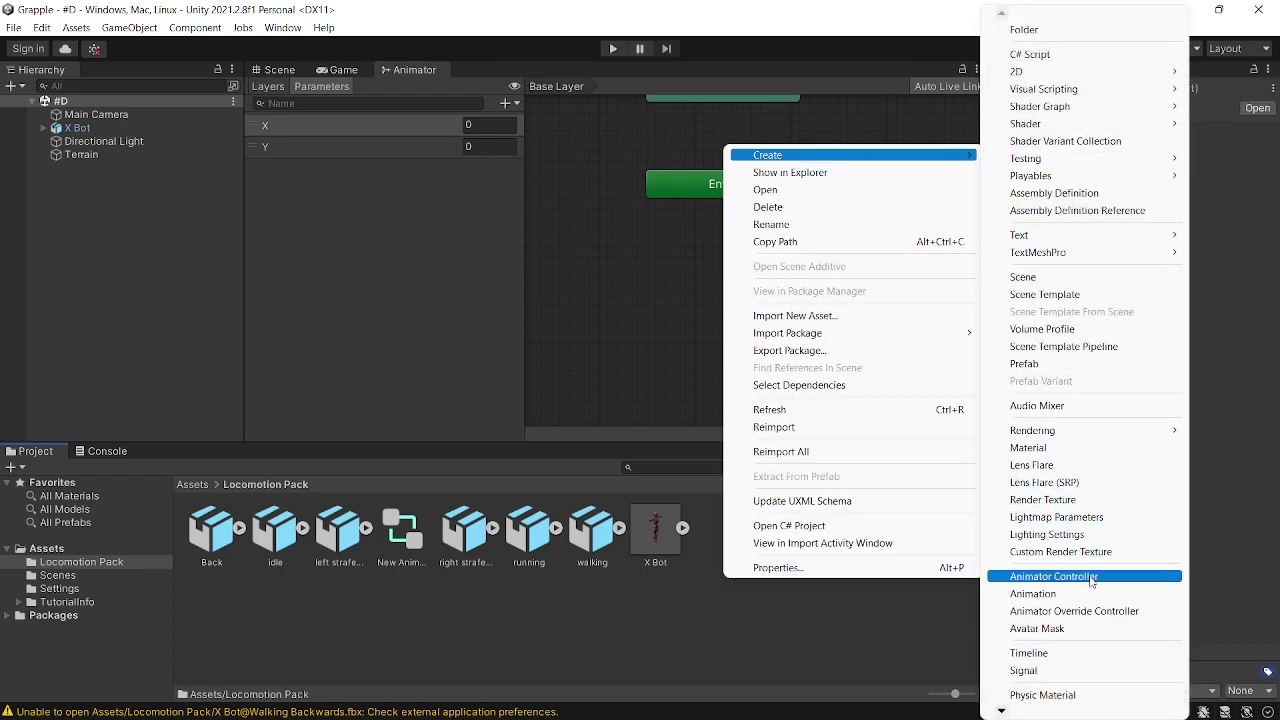
left_click(814, 647)
left_click(402, 535)
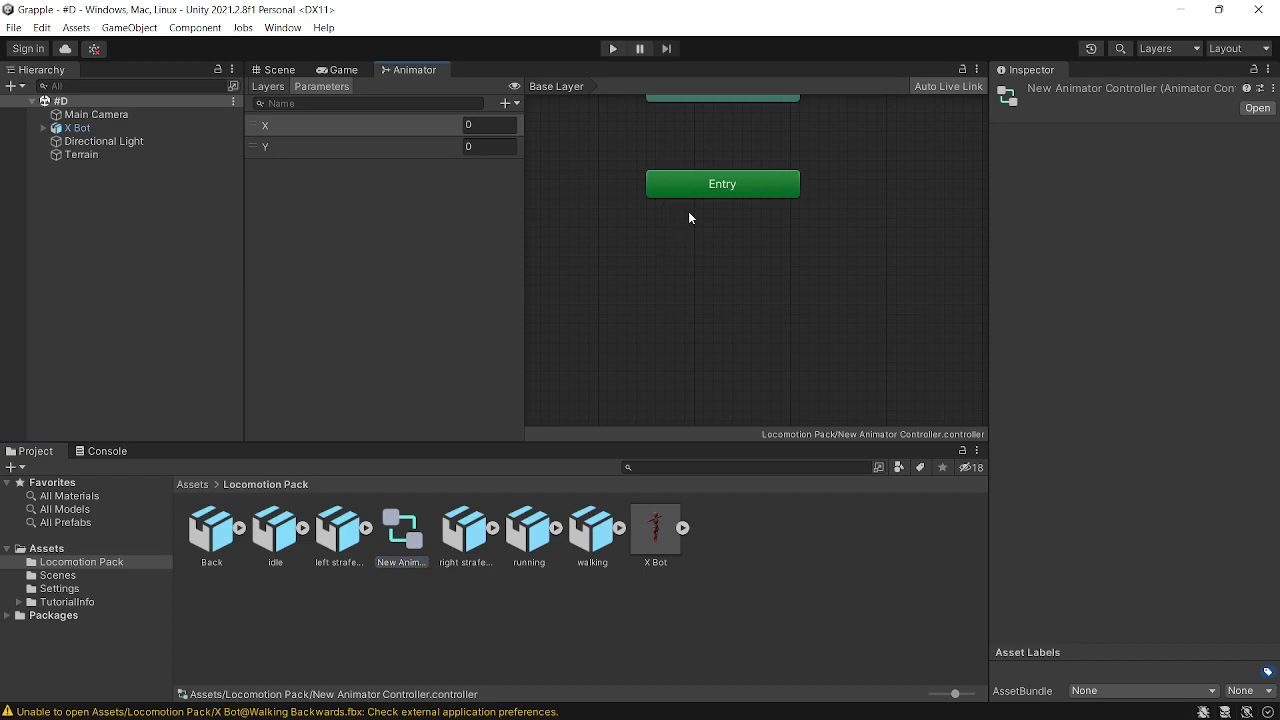
middle_click_drag(689, 217, 686, 278)
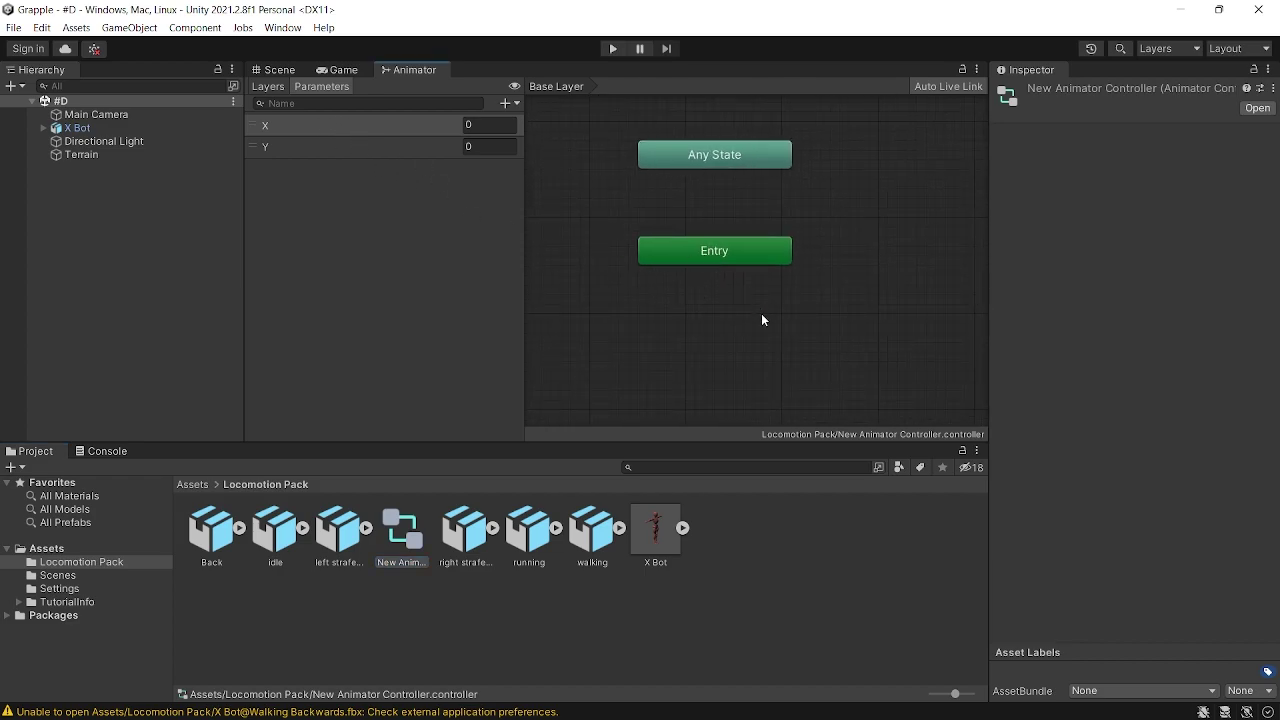
left_click_drag(275, 532, 581, 372)
left_click_drag(723, 362, 440, 504)
- Create a state From New Blend Tree in the Animator graph and open it
right_click(770, 324)
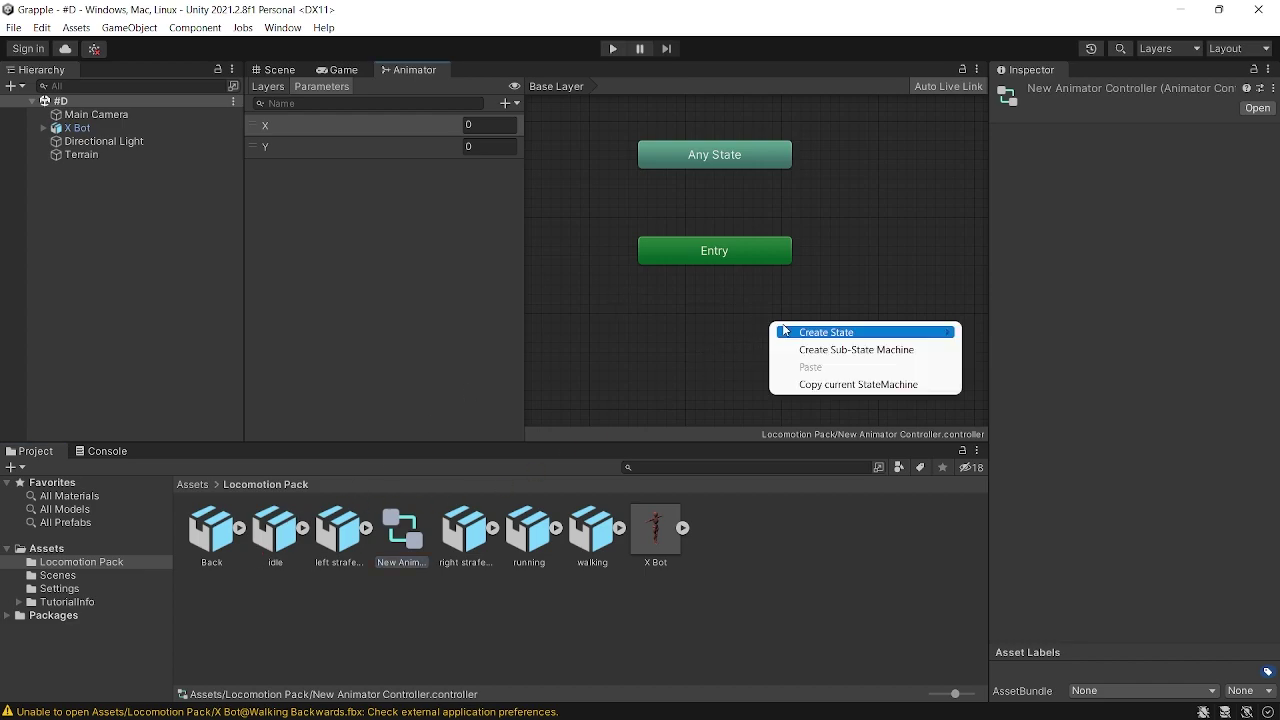
mouse_move(805, 332)
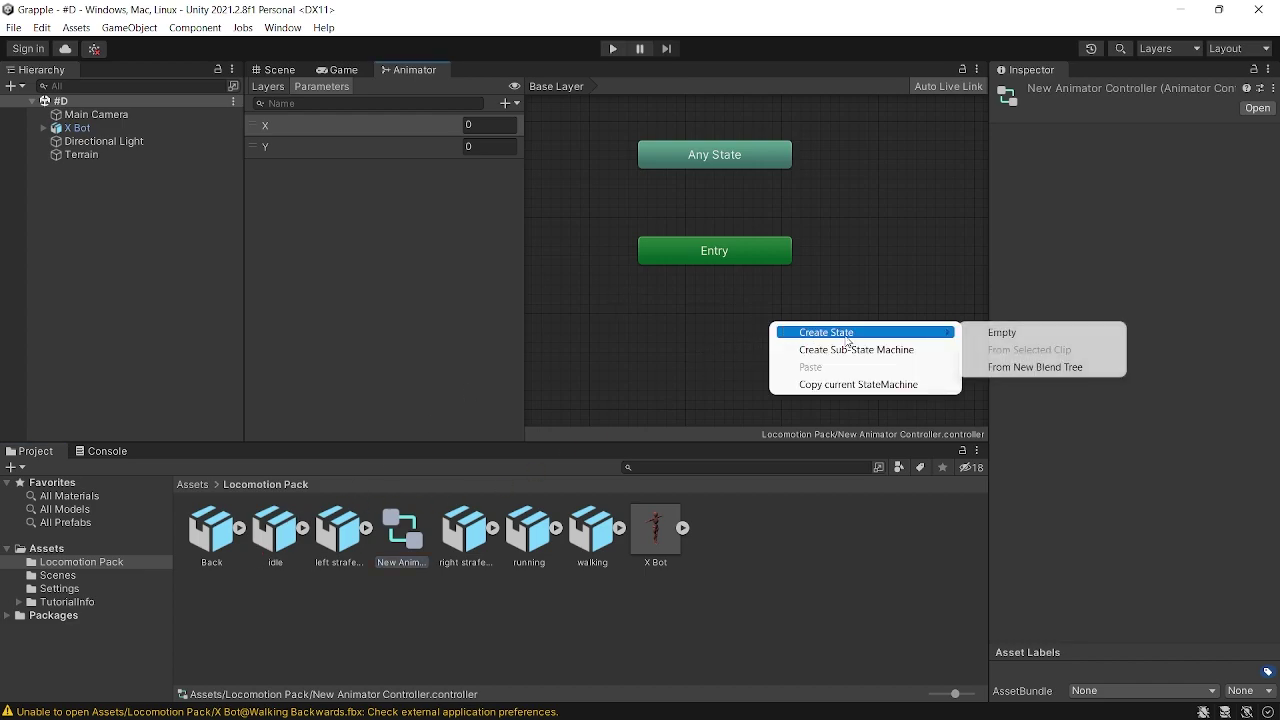
left_click(1025, 369)
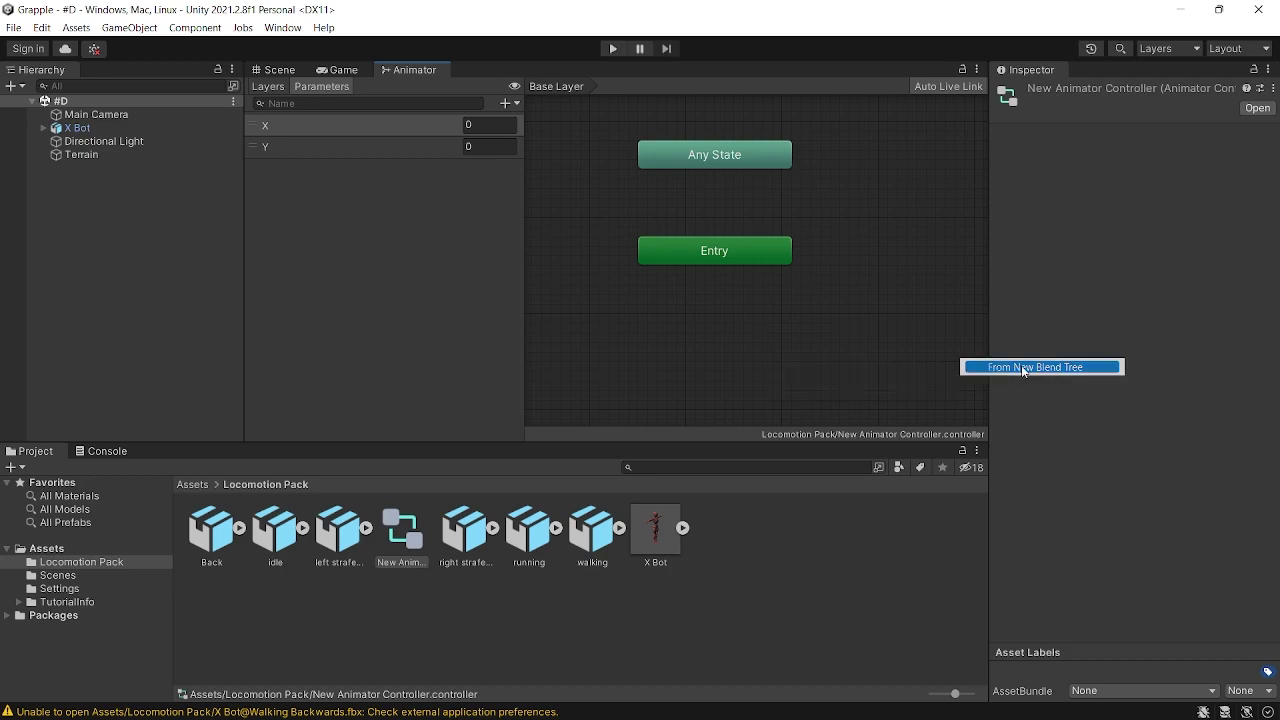
left_click(830, 360)
double_click(835, 362)
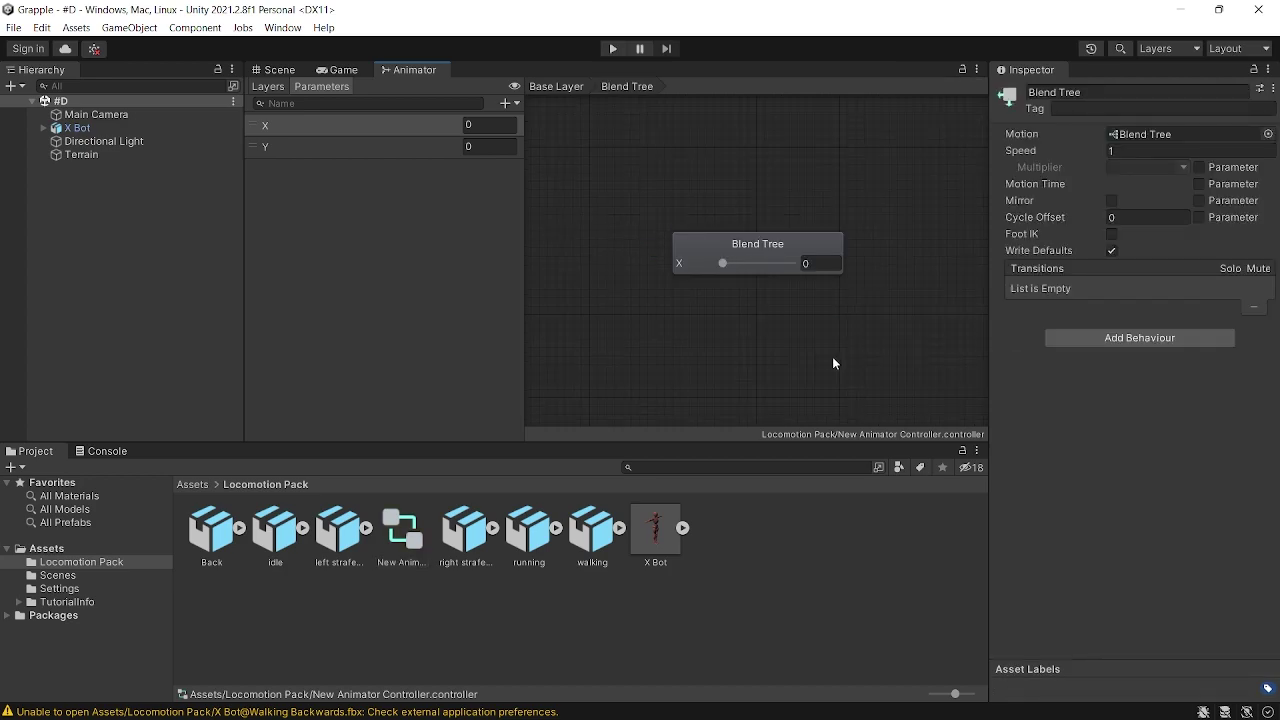
- Select the Y parameter, then the Blend Tree node to show its settings
left_click(518, 103)
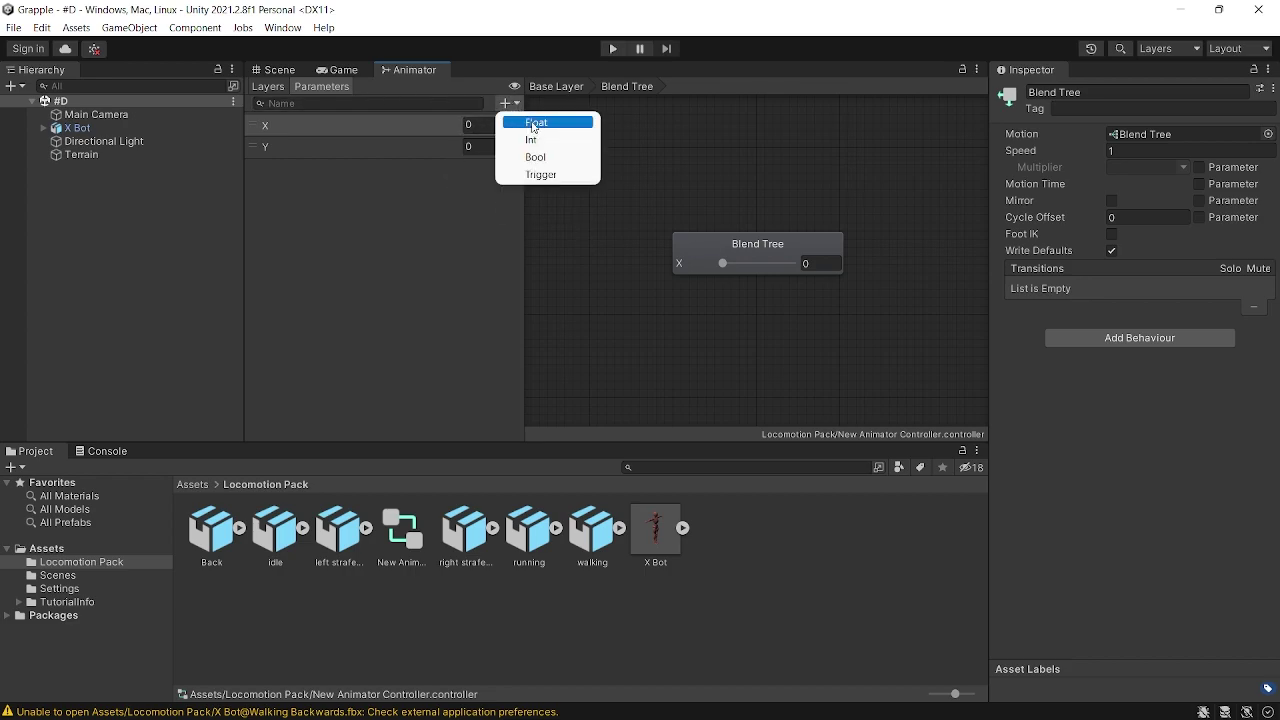
left_click(281, 125)
left_click(296, 147)
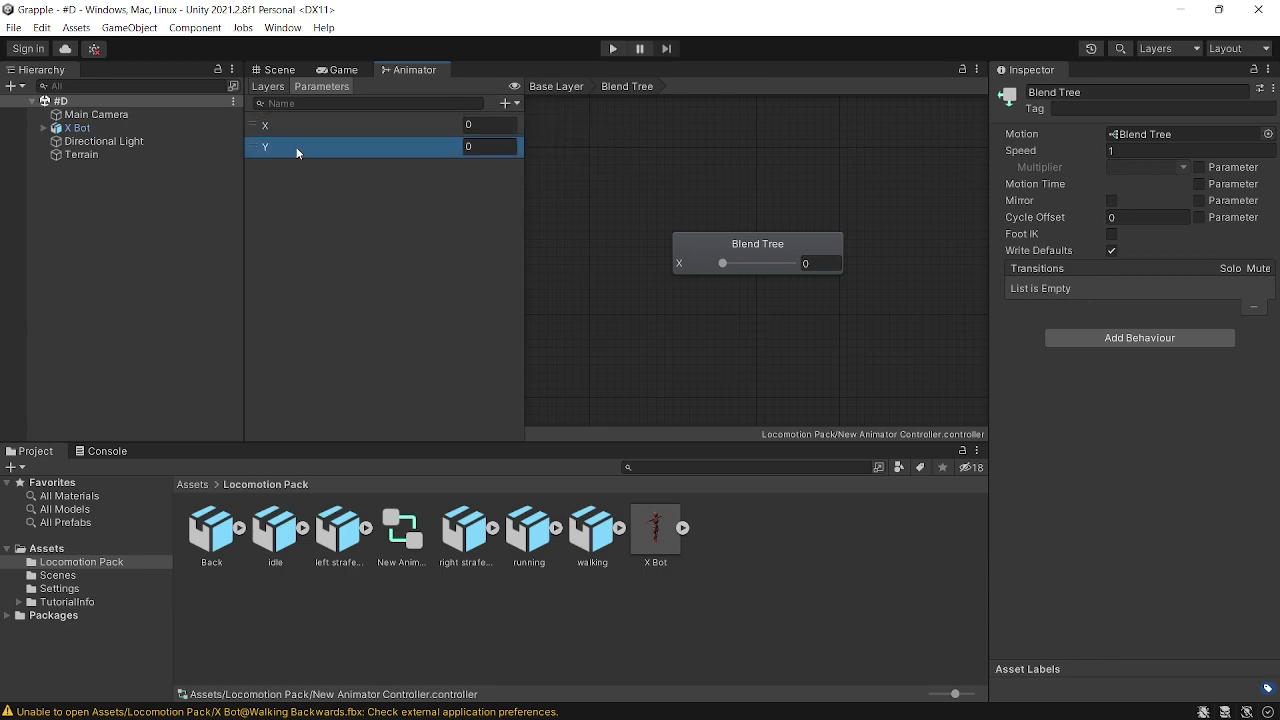
left_click(797, 241)
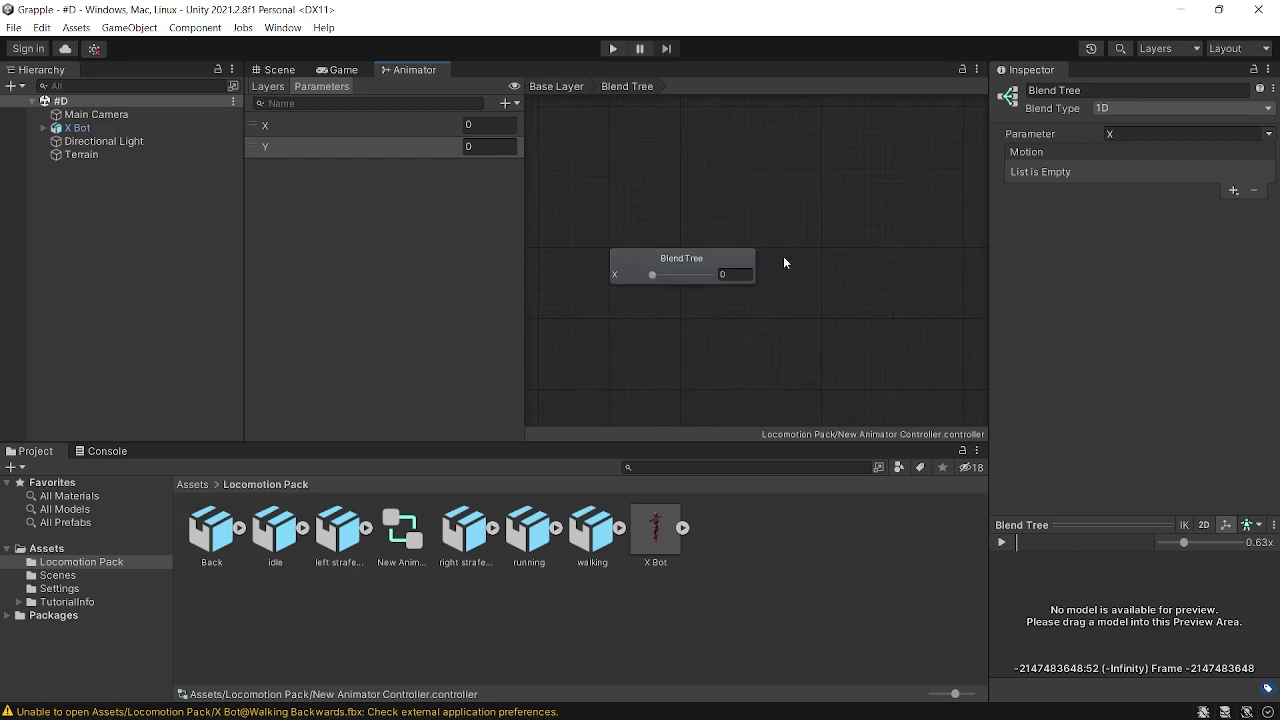
- Set Blend Type to 2D Freeform Directional with X and Y as the blend parameters
left_click(1245, 109)
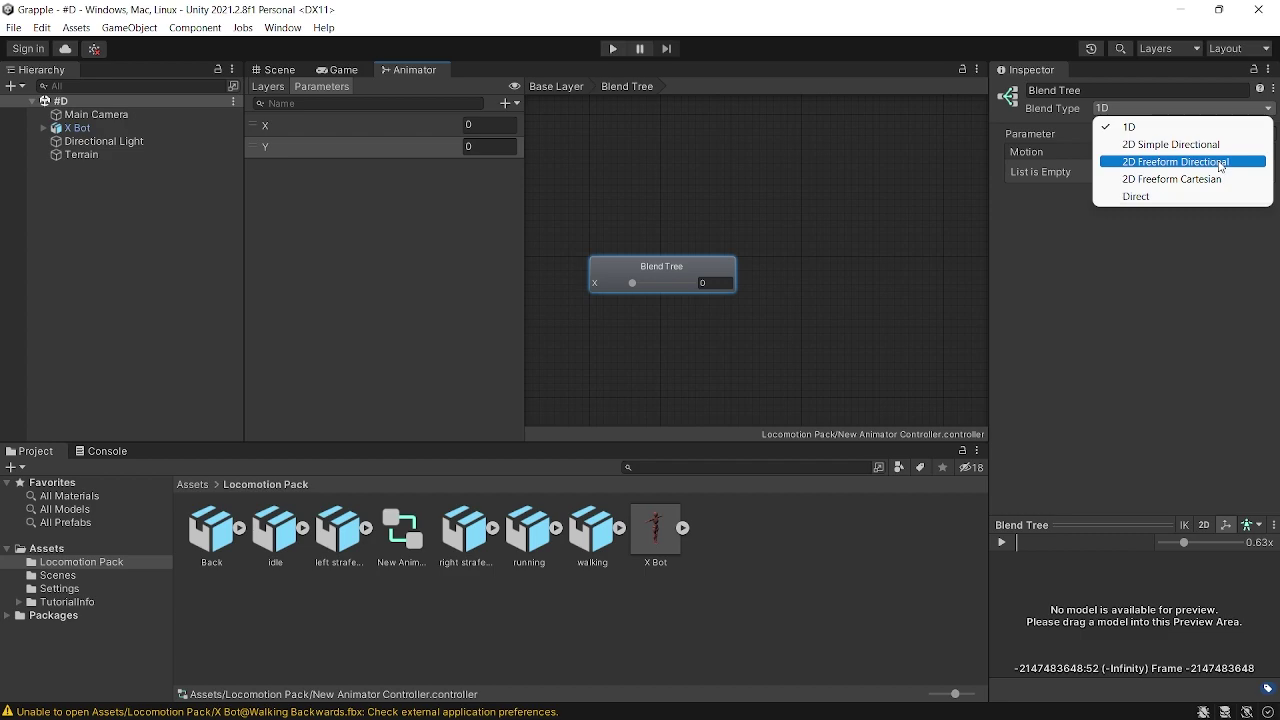
left_click(1222, 163)
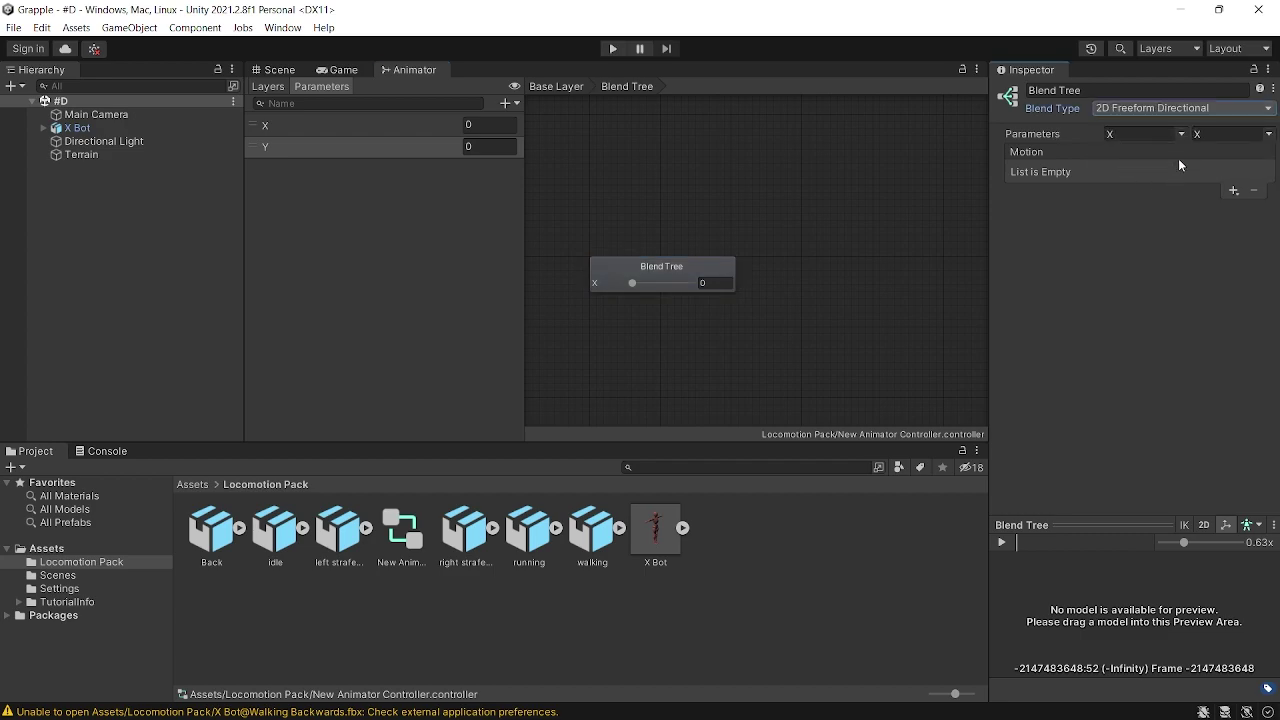
left_click(1262, 134)
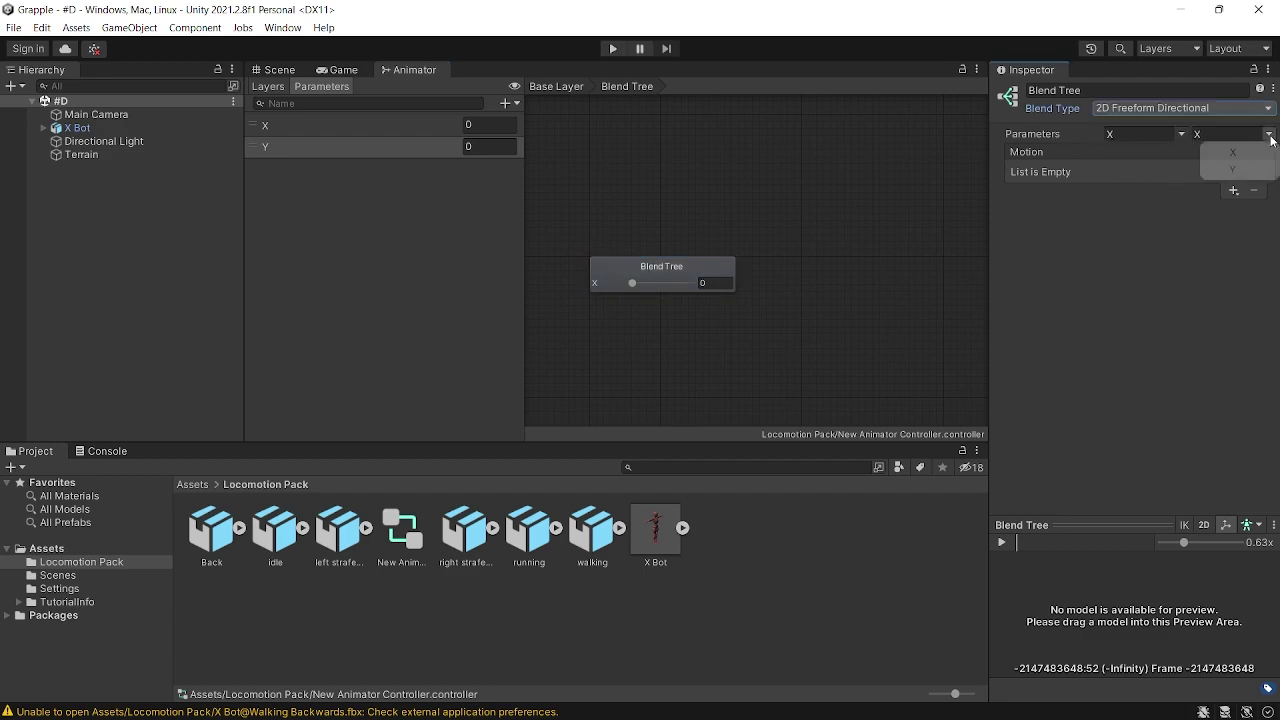
left_click(1259, 169)
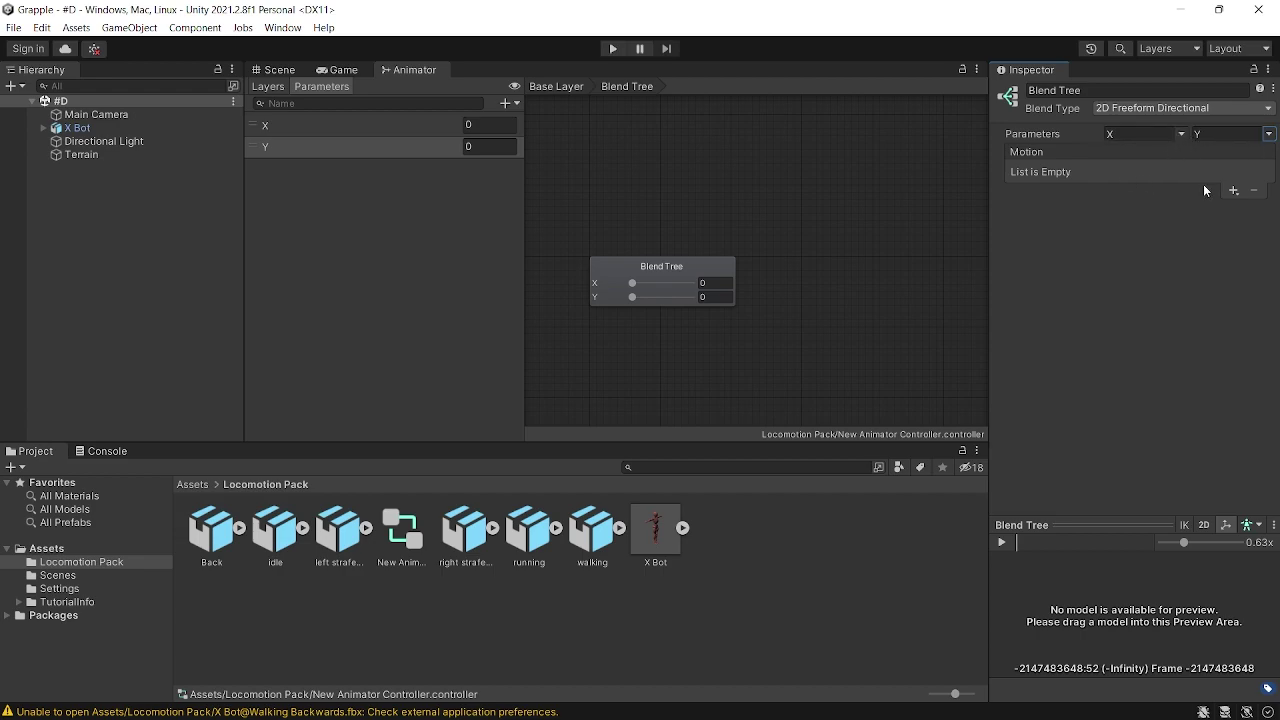
- Add five empty motion fields to the Blend Tree
left_click(1236, 191)
left_click(1197, 210)
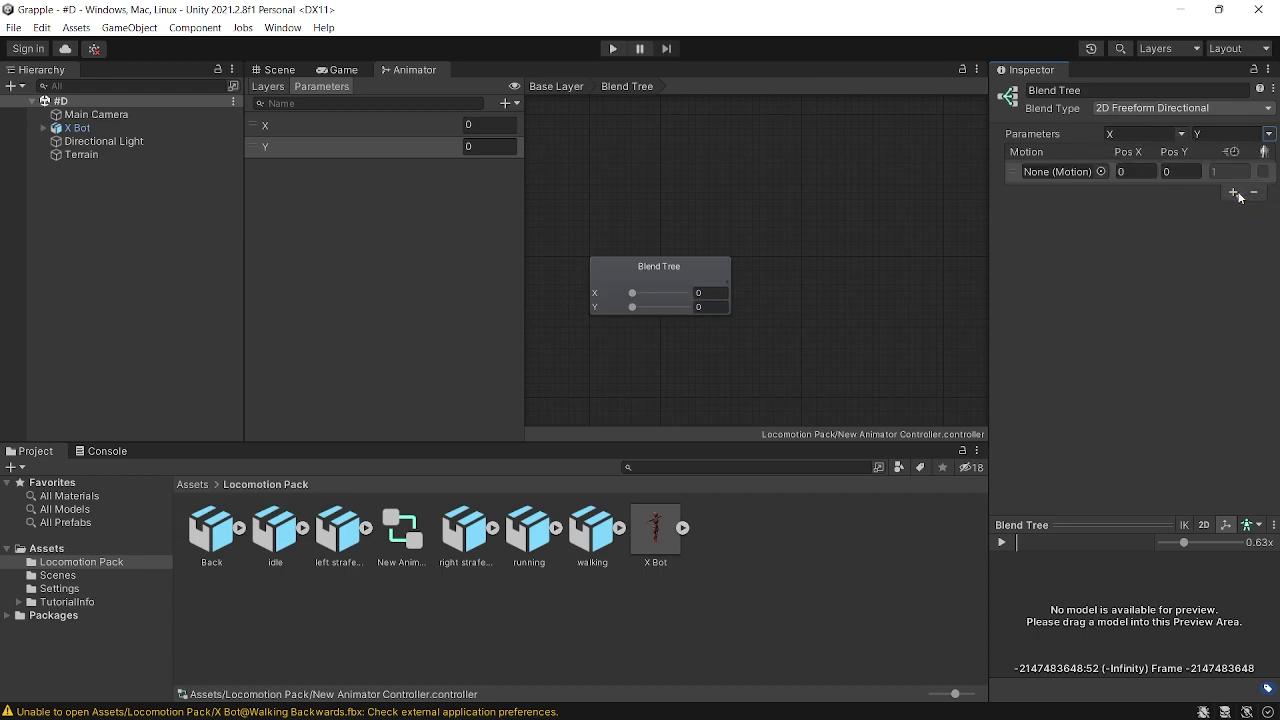
left_click(1234, 192)
left_click(1215, 210)
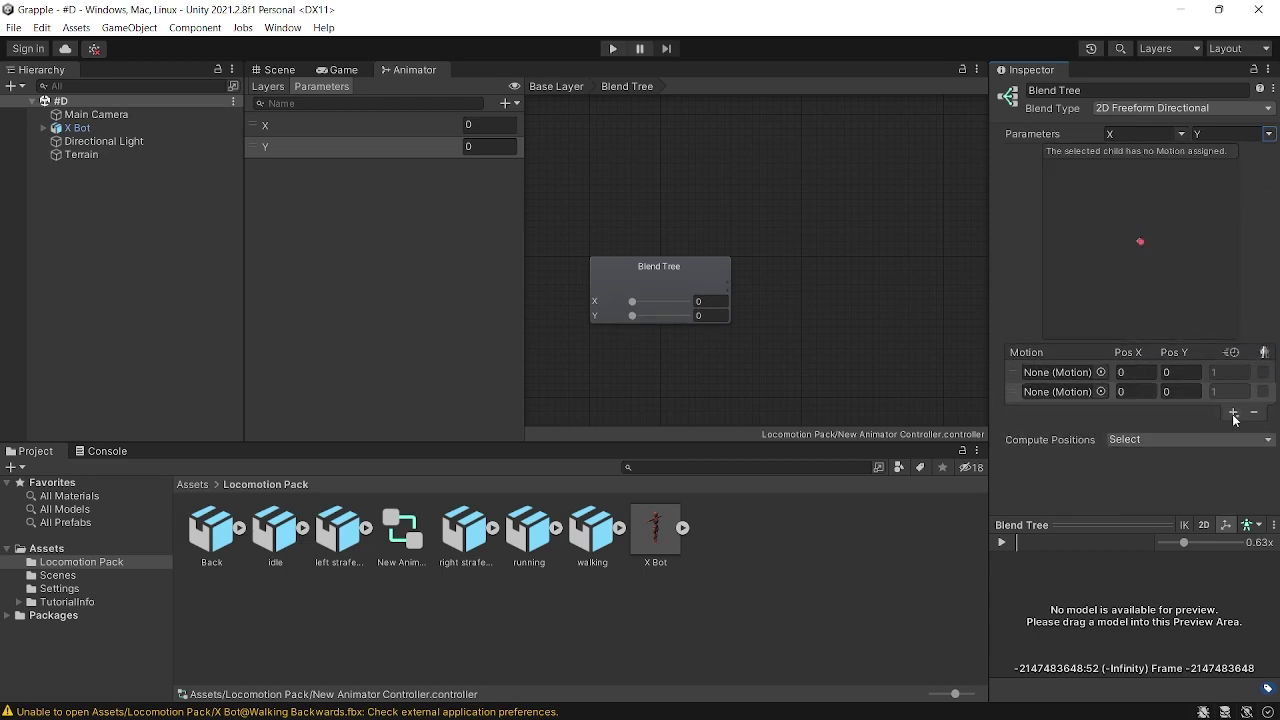
left_click(1235, 412)
left_click(1233, 429)
left_click(1234, 431)
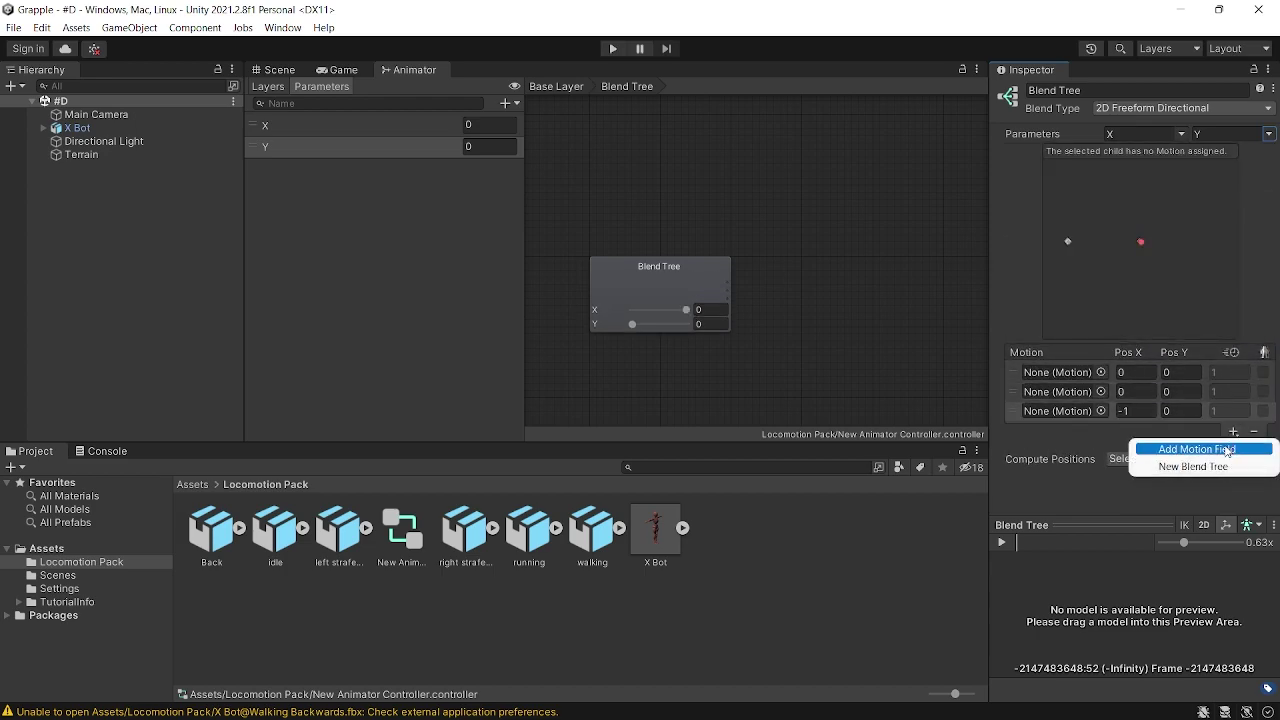
left_click(1234, 449)
left_click(1234, 451)
left_click(1200, 467)
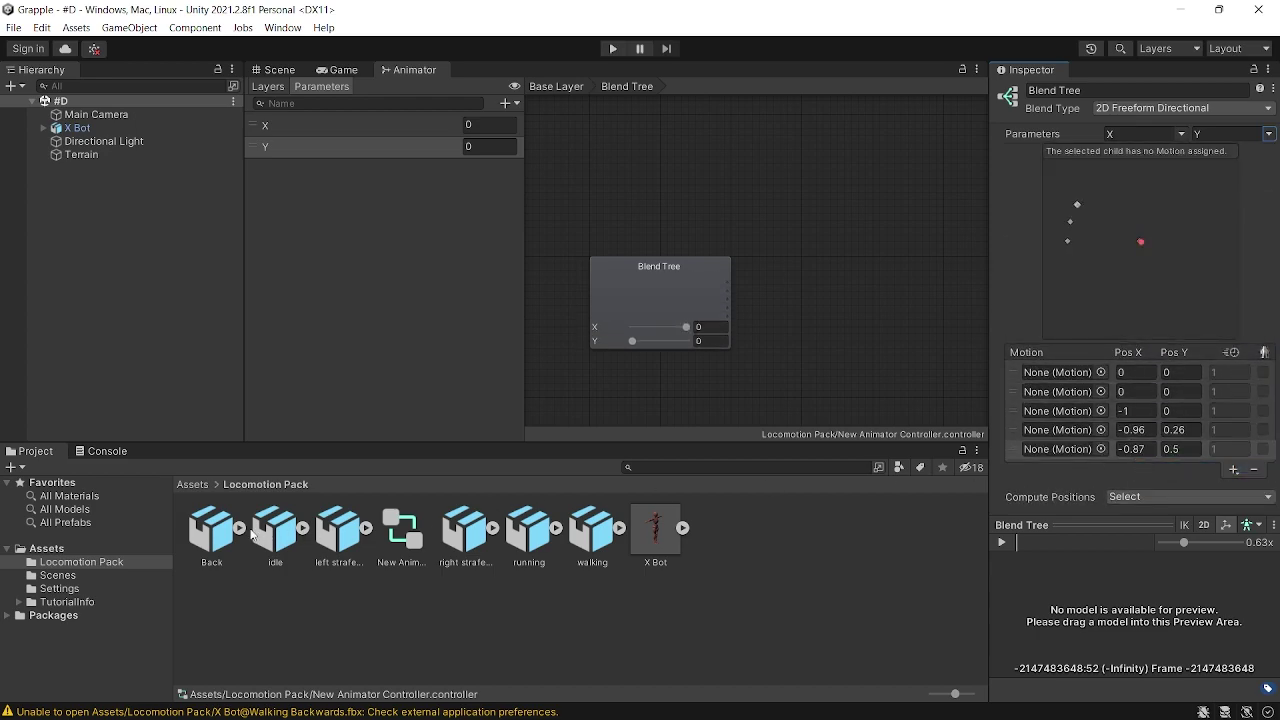
- Fill the motion slots with the Back, idle, LEFT, RIGHT and WALK clips from their FBX assets
left_click(241, 527)
left_click_drag(340, 528, 1045, 449)
left_click(429, 527)
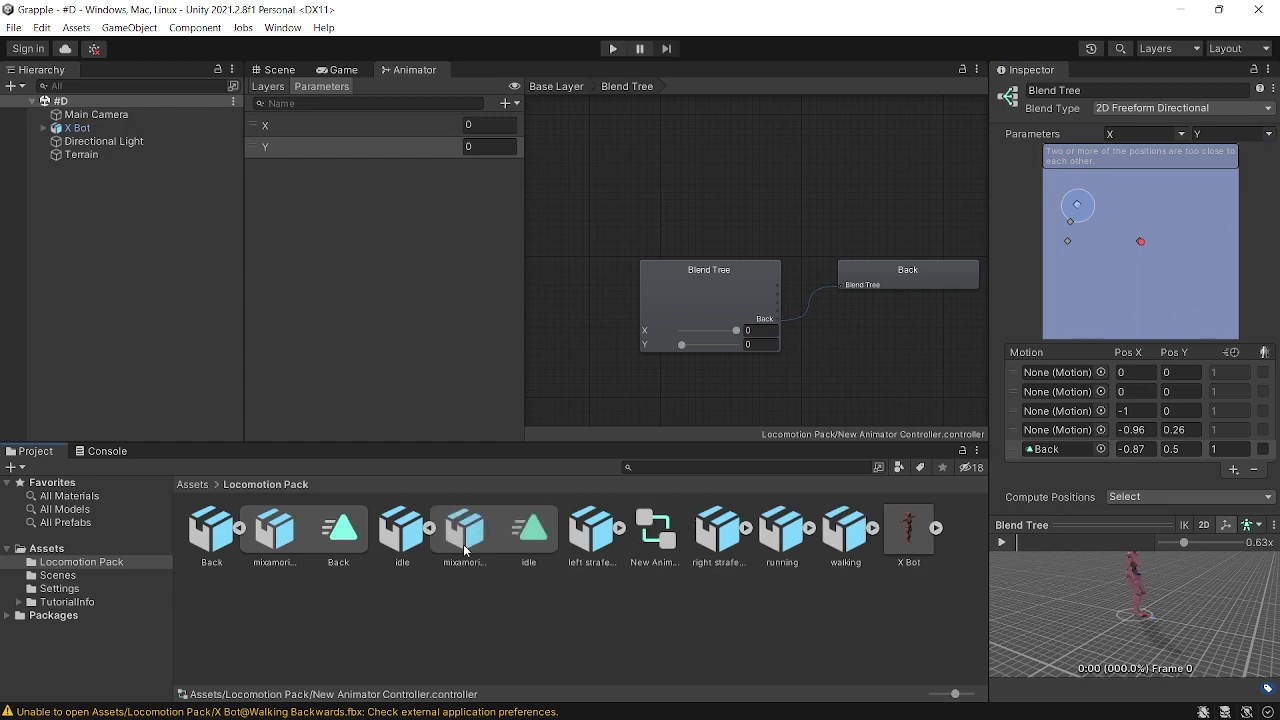
left_click_drag(530, 535, 1042, 373)
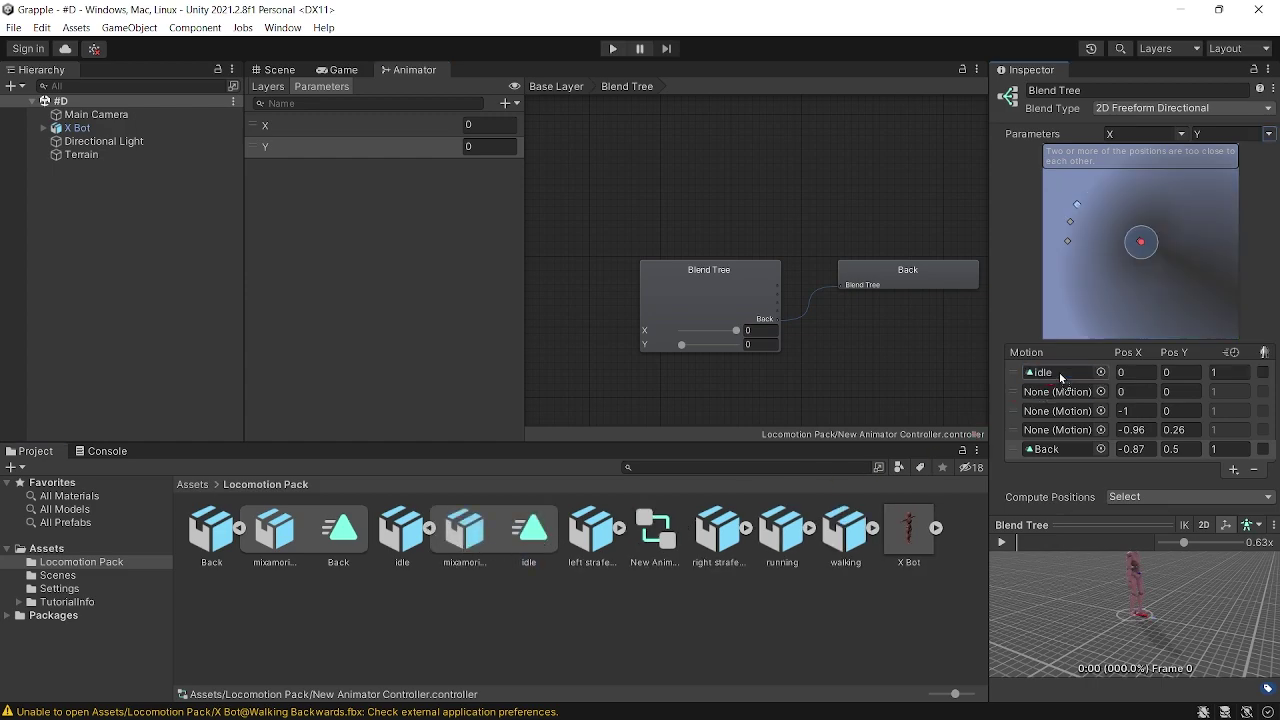
left_click(620, 527)
left_click_drag(747, 528, 1038, 396)
left_click(912, 528)
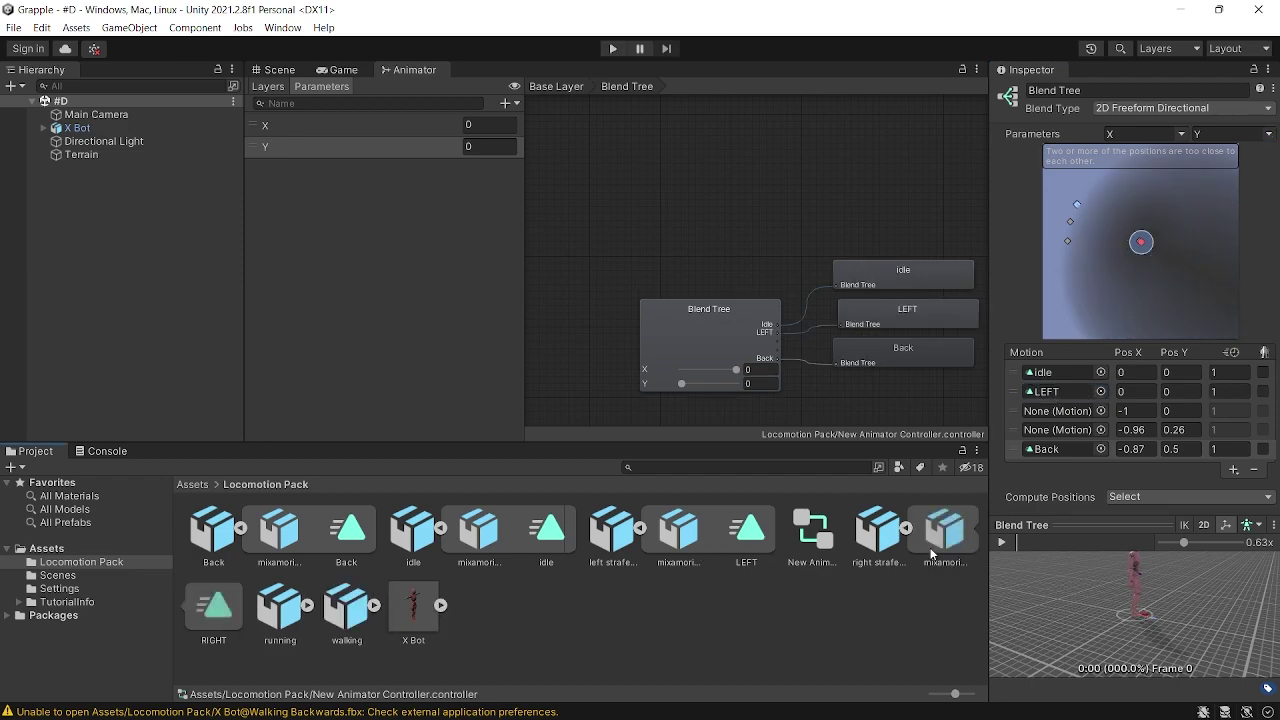
left_click_drag(212, 605, 1055, 411)
left_click(308, 606)
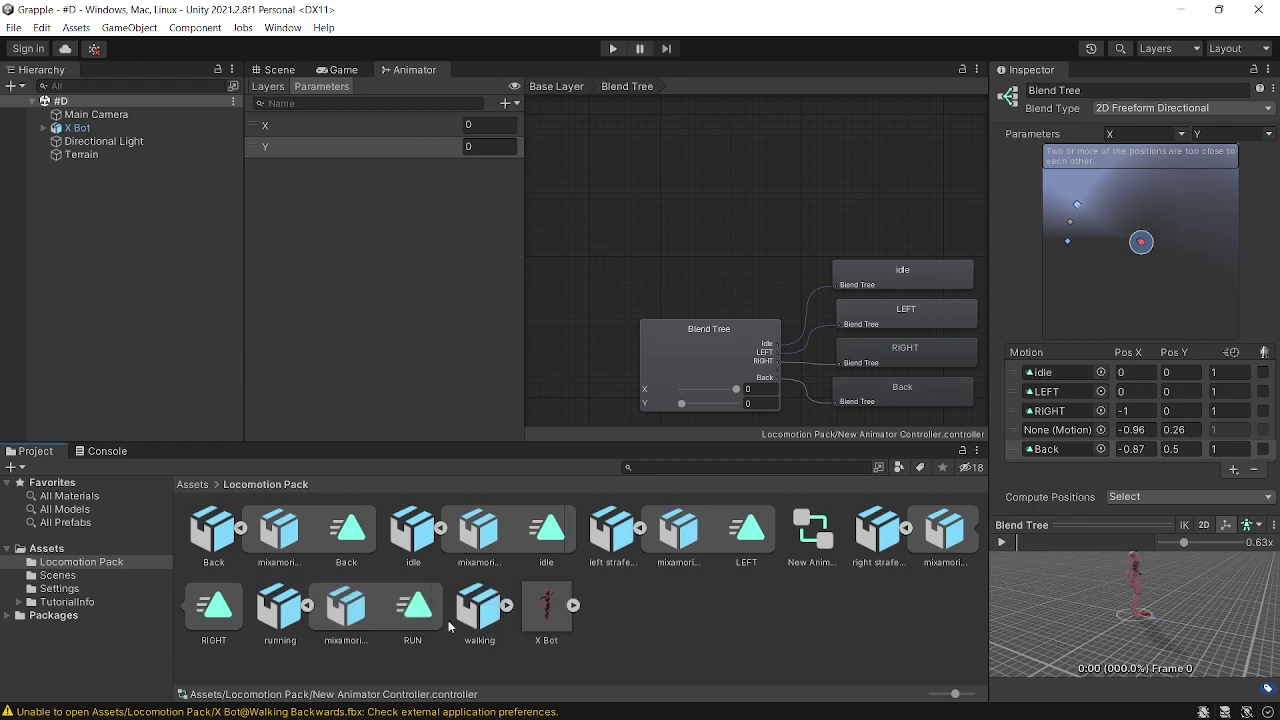
left_click_drag(414, 606, 1053, 431)
left_click(508, 605)
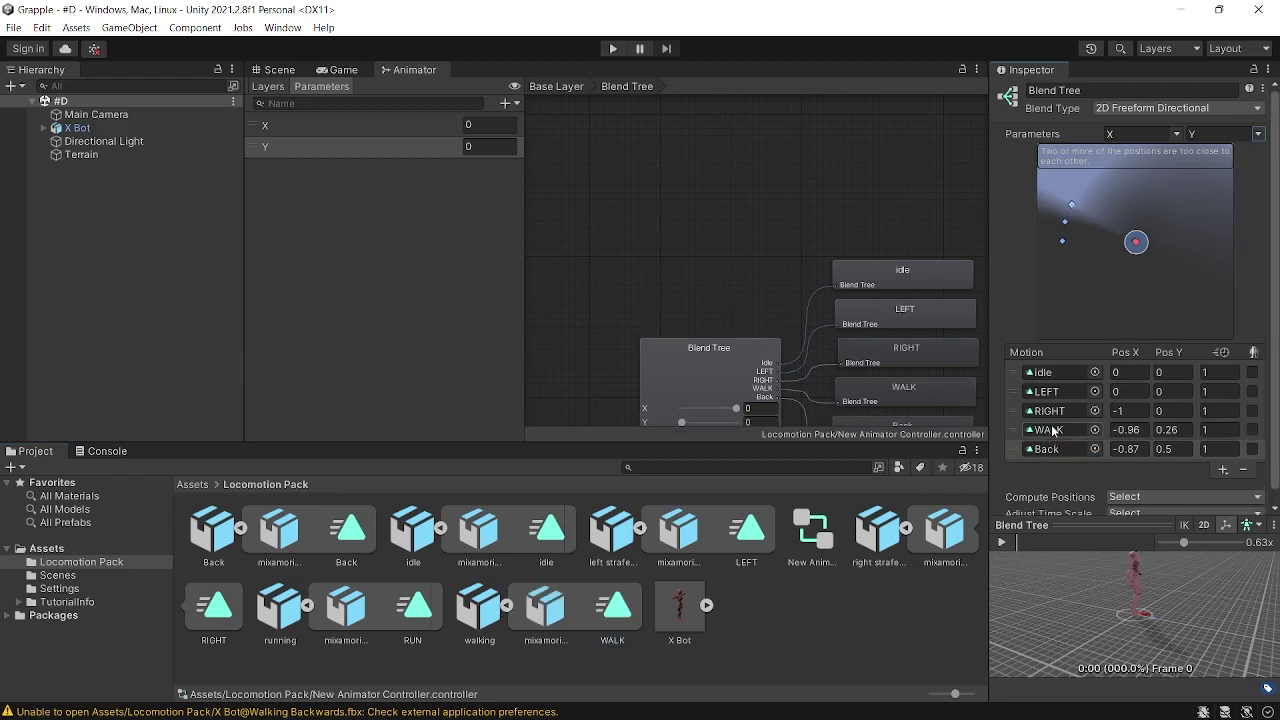
- Keep Idle at 0,0 and LEFT at -1,0, and set RIGHT's Pos X to 1
left_click(1138, 372)
left_click(1170, 372)
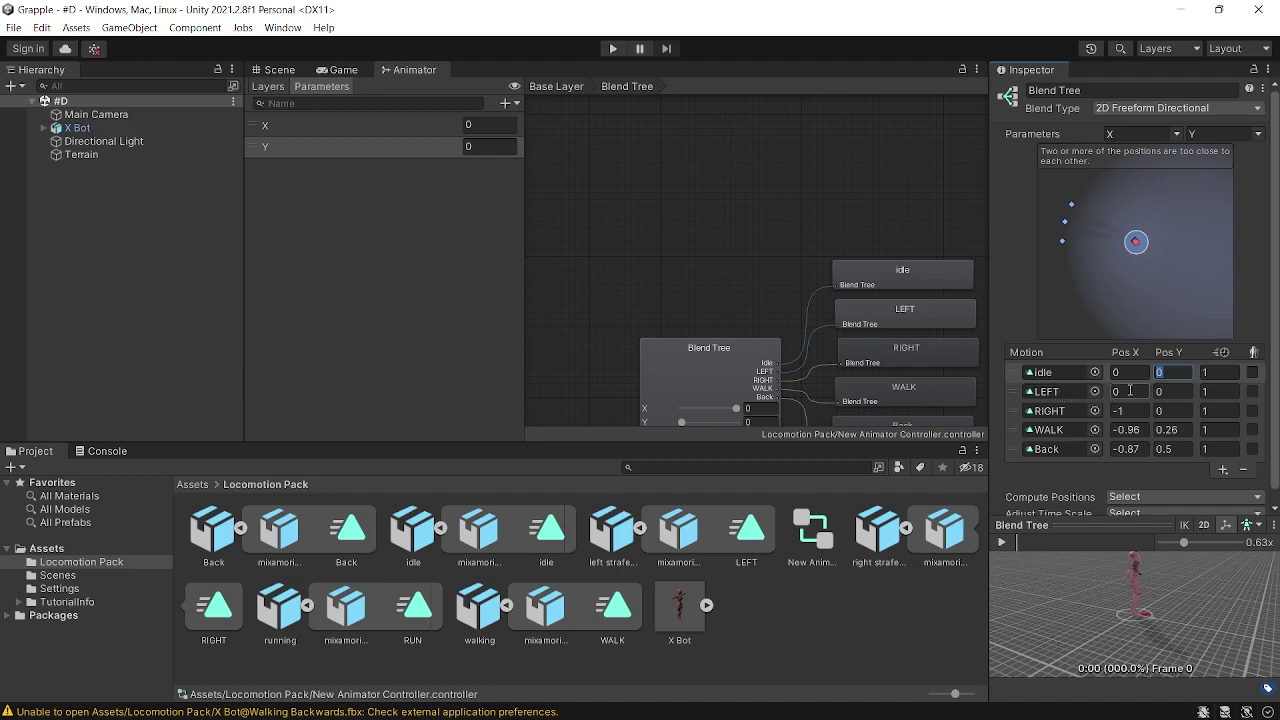
left_click(1130, 391)
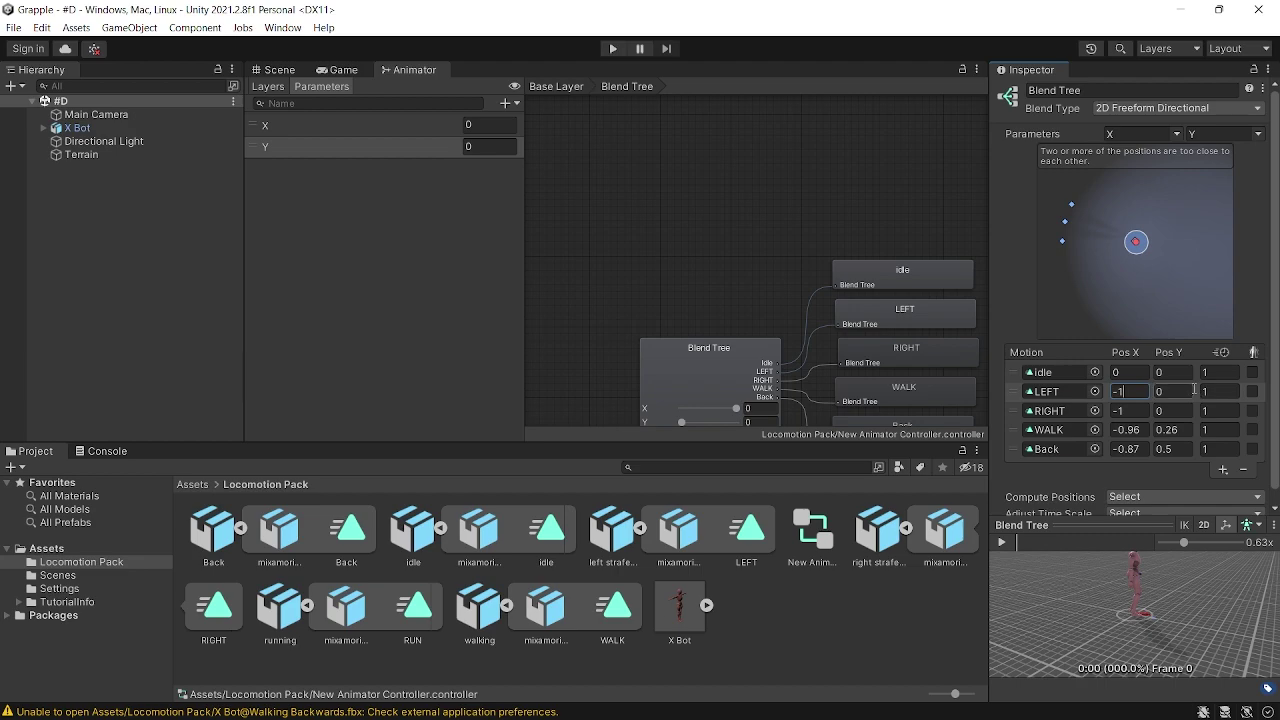
left_click(1133, 410)
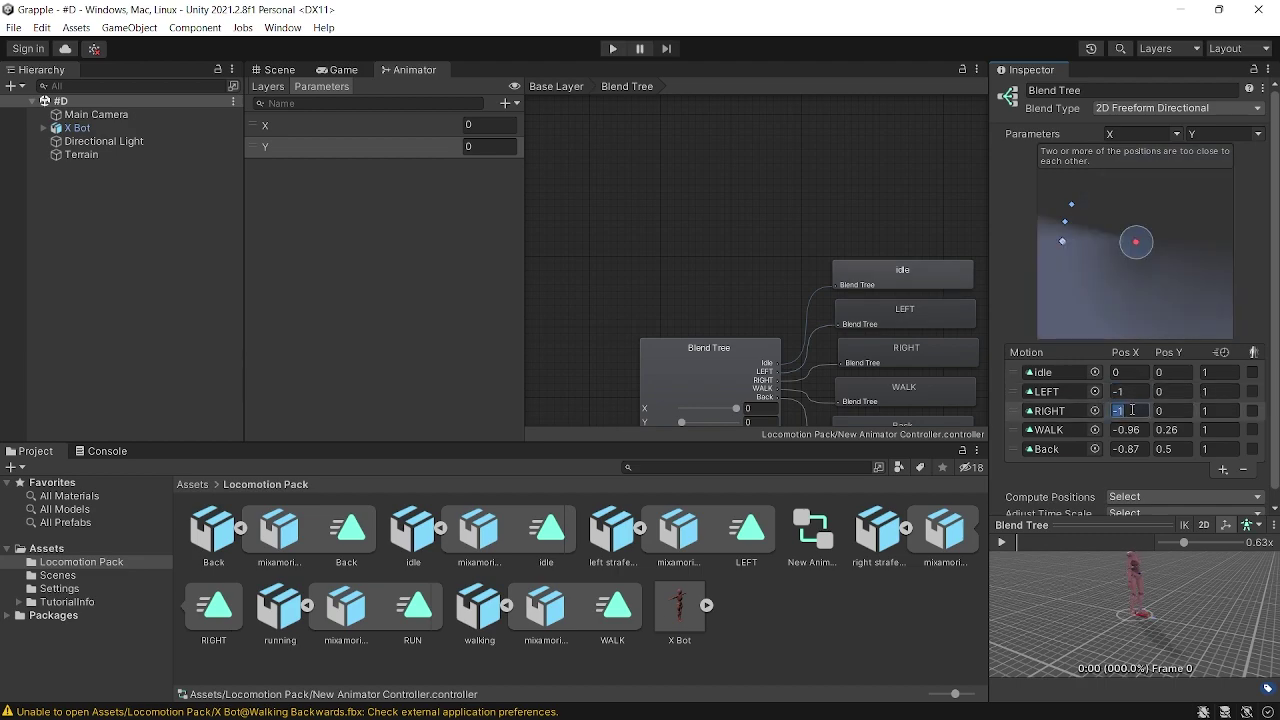
type("1")
- Position WALK at 0,1 and Back at 0,-1
left_click(1141, 430)
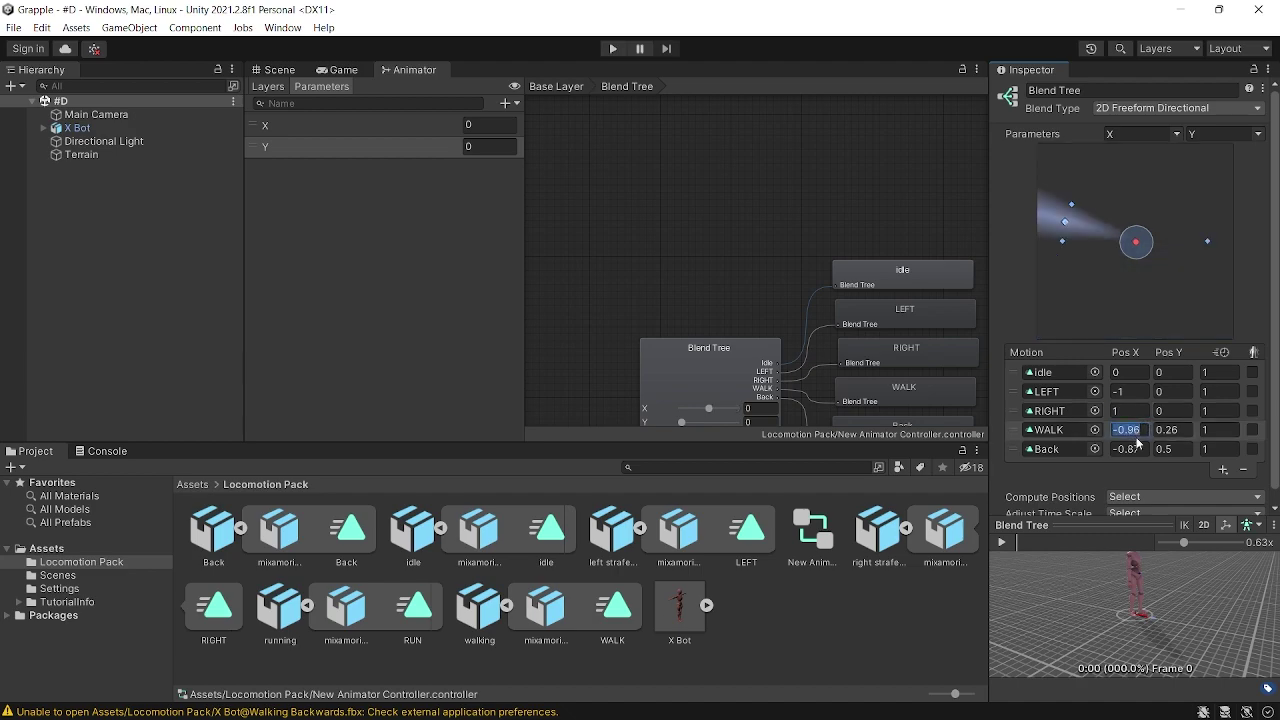
type("0")
left_click(1180, 430)
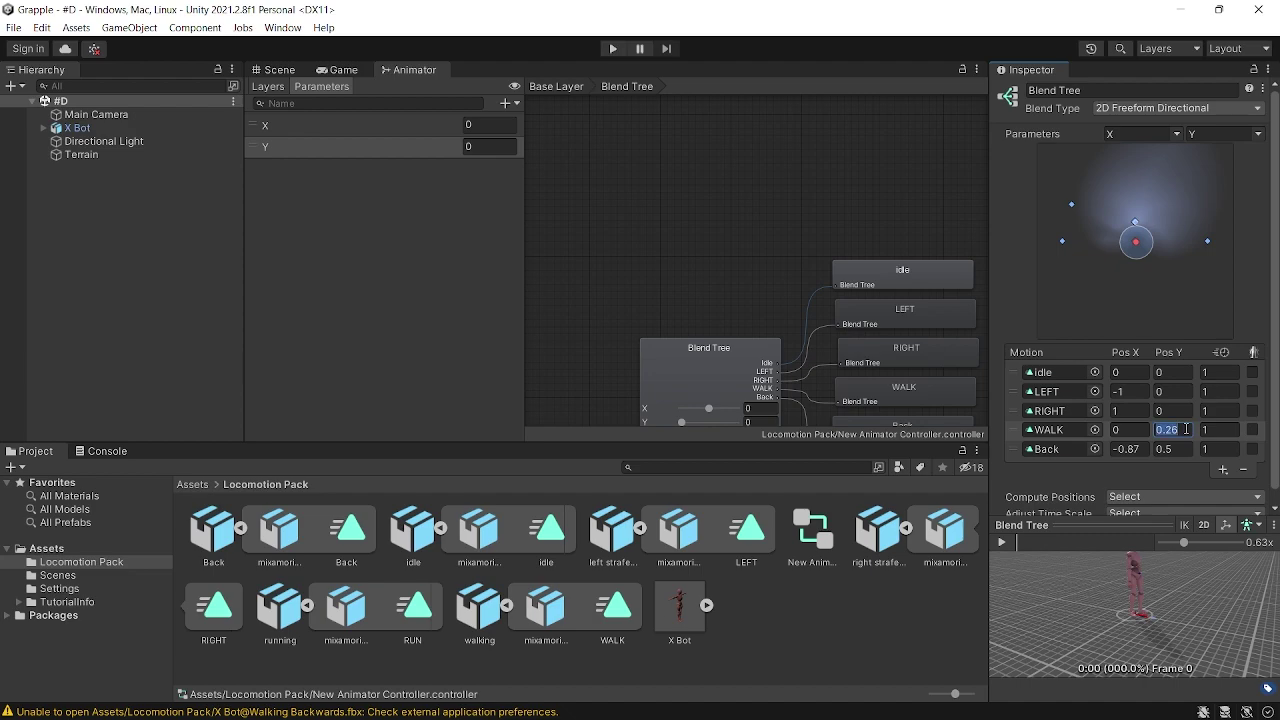
type("1")
left_click(1137, 451)
type("0")
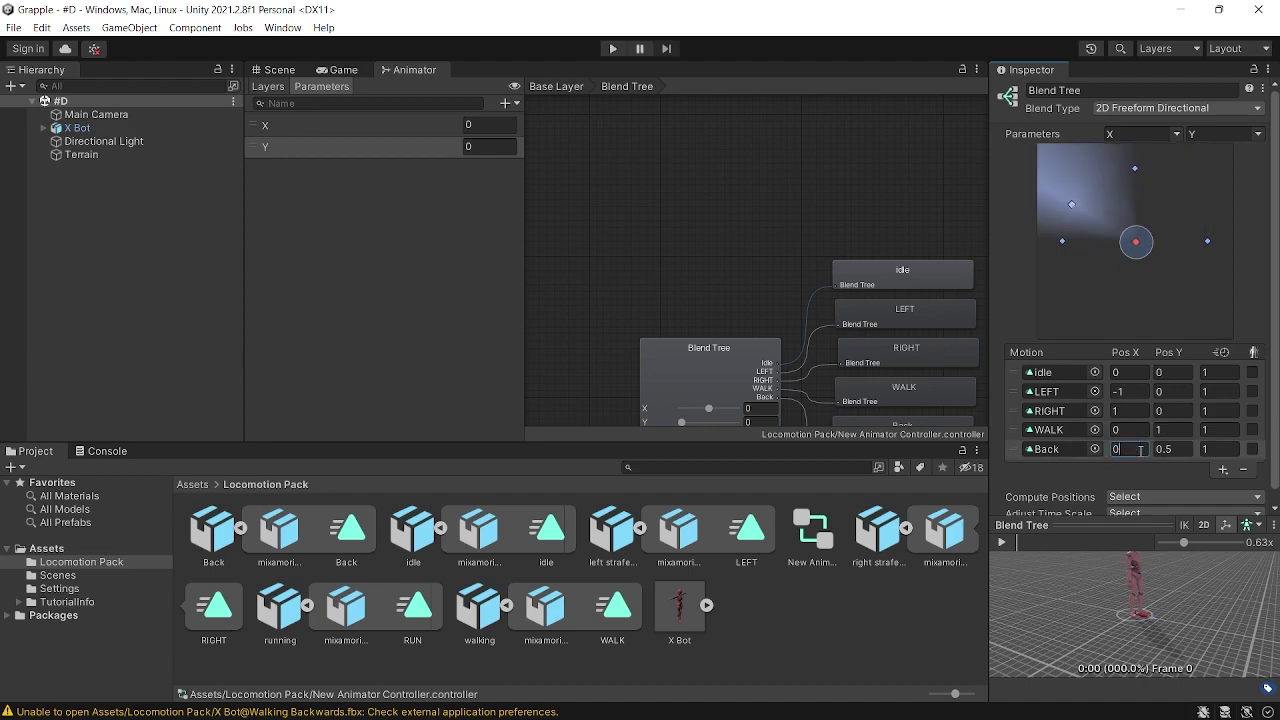
left_click(1165, 450)
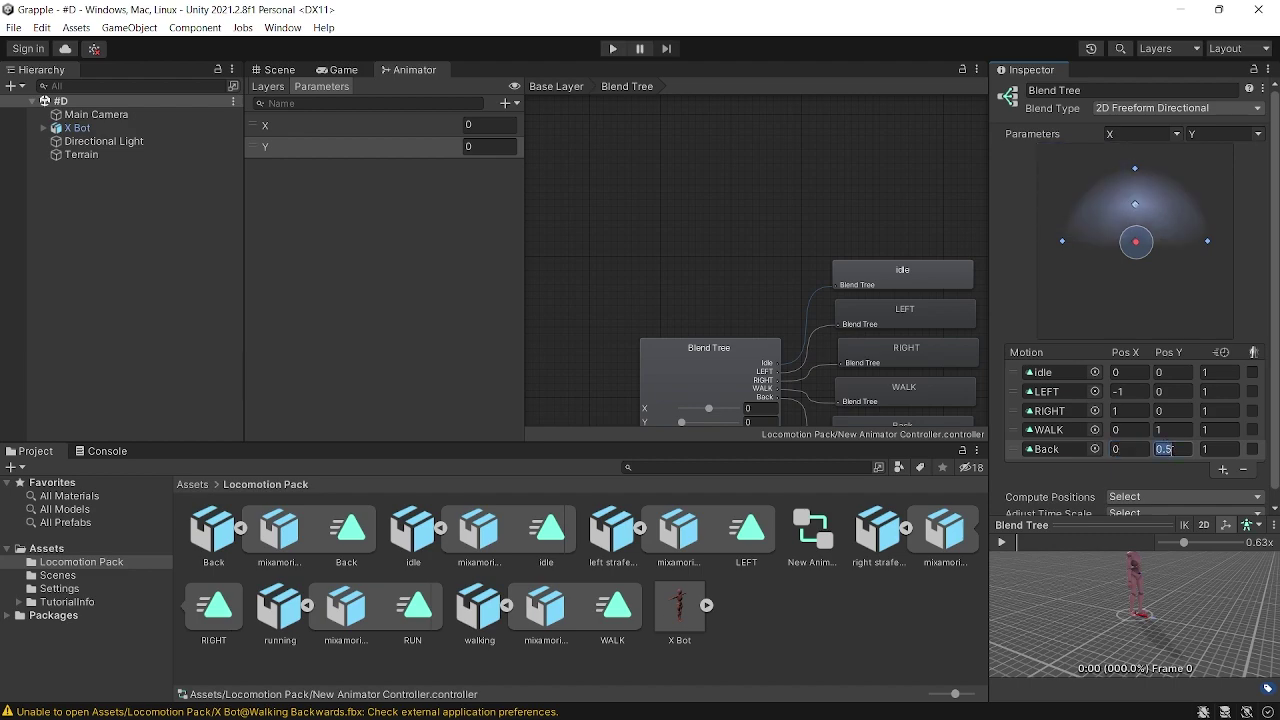
type("-1")
scroll(1210, 476, "down", 1)
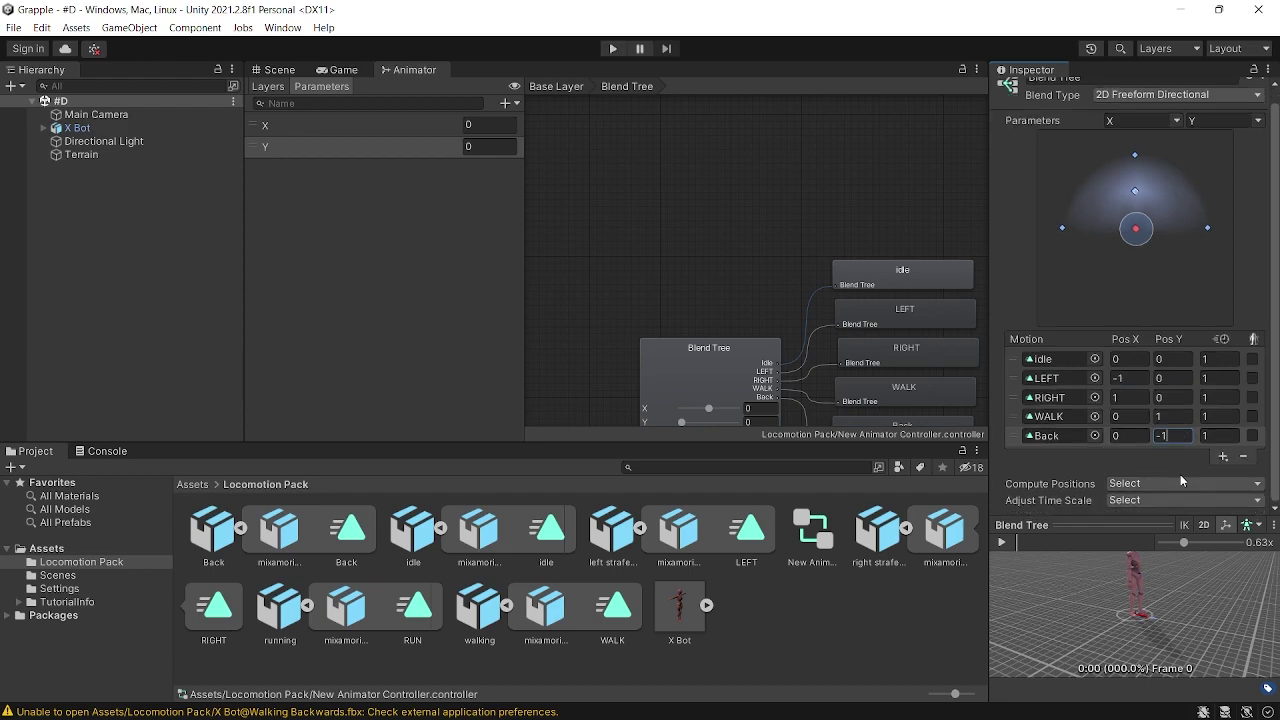
- Commit Back's Pos Y of -1, frame all animator nodes and nudge the X parameter
left_click(1002, 543)
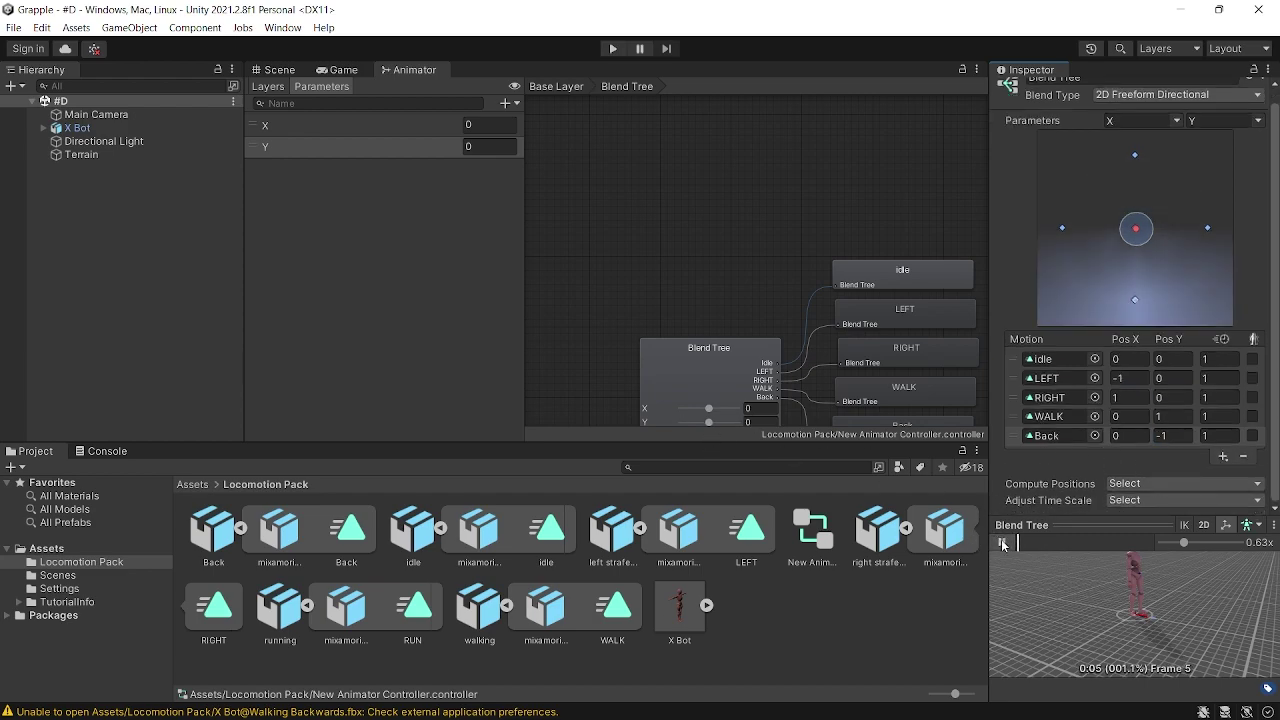
key("a")
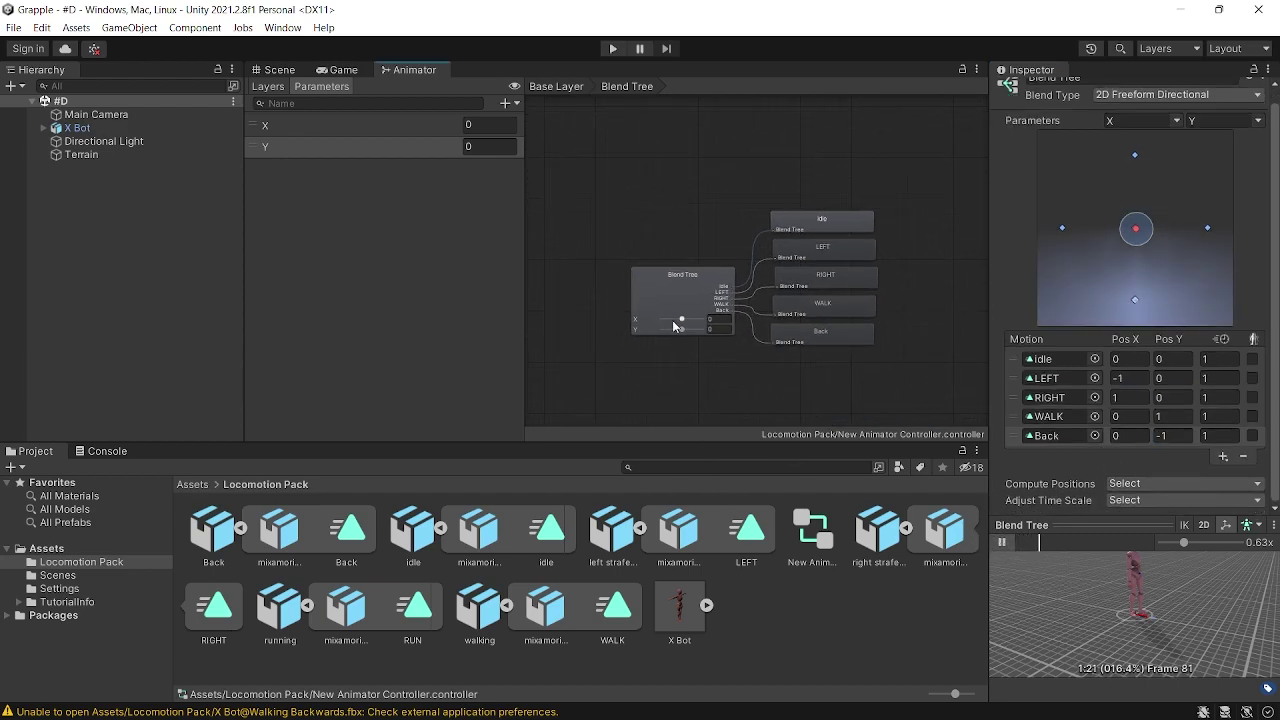
mouse_move(680, 321)
left_mouse_down()
mouse_move(704, 324)
mouse_move(679, 323)
left_mouse_up()
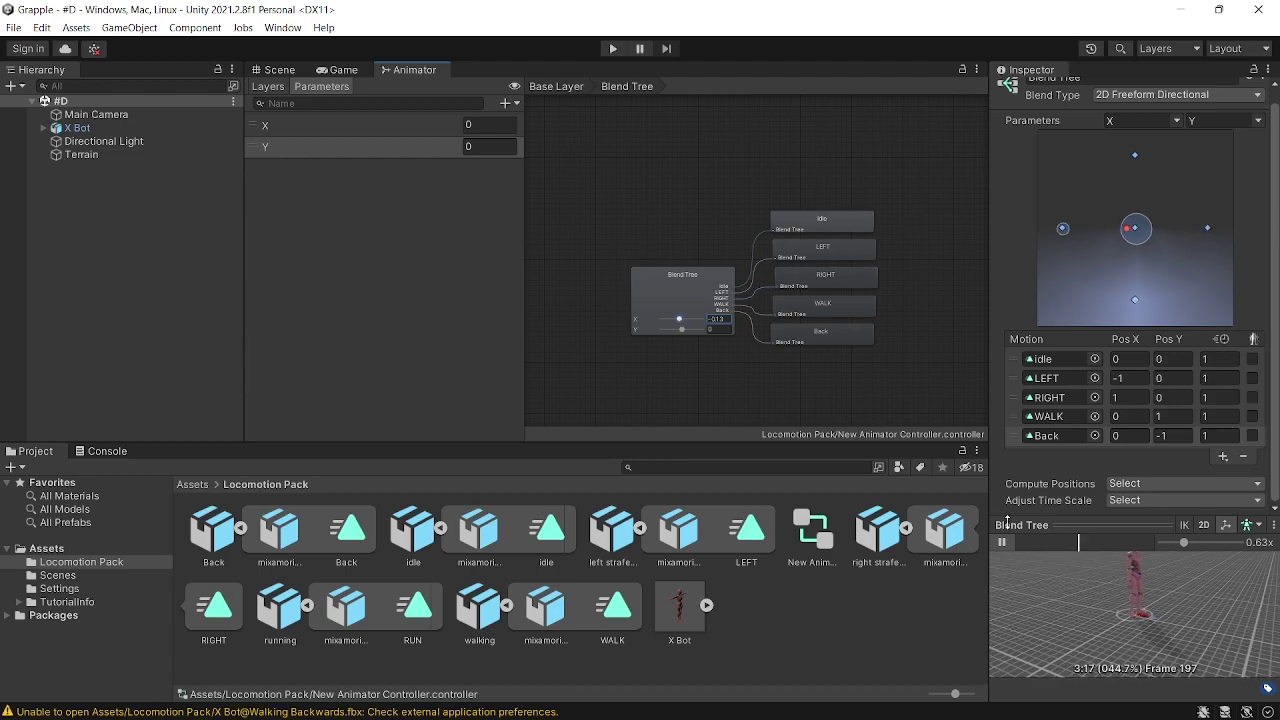
- Enlarge the character animation preview and widen the Inspector panel
left_click_drag(1048, 532, 1048, 345)
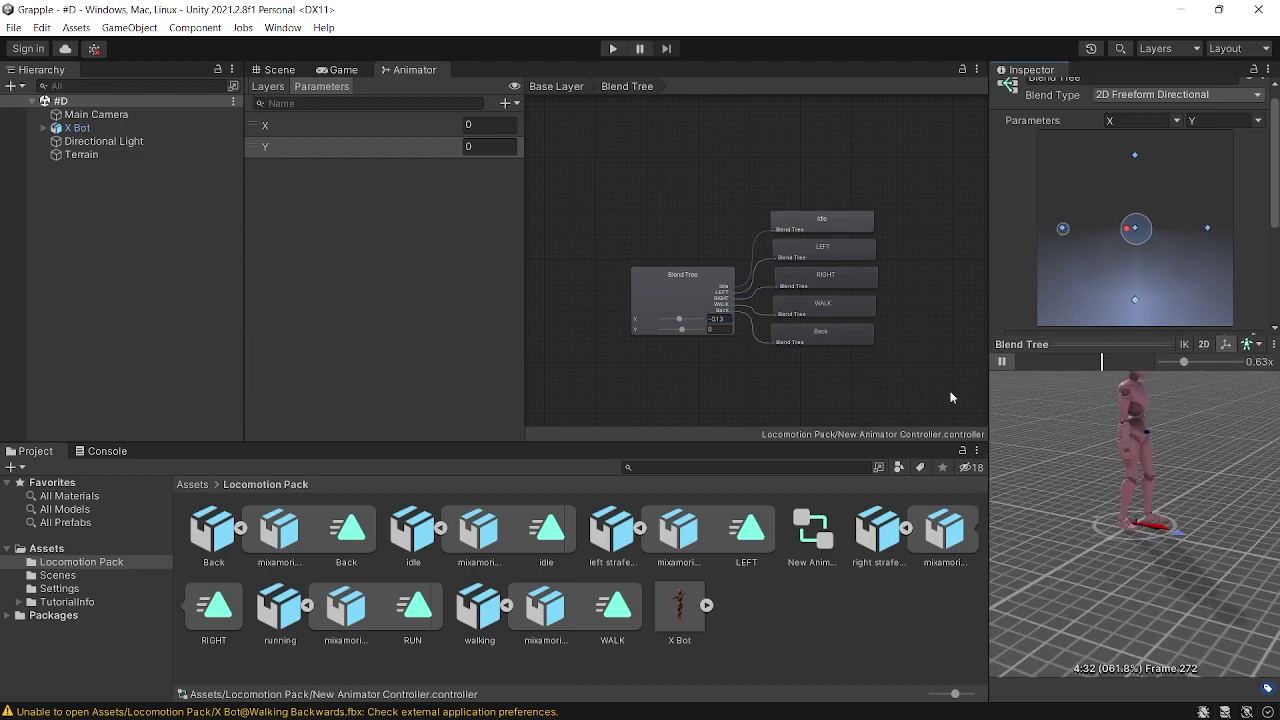
left_click_drag(991, 390, 680, 390)
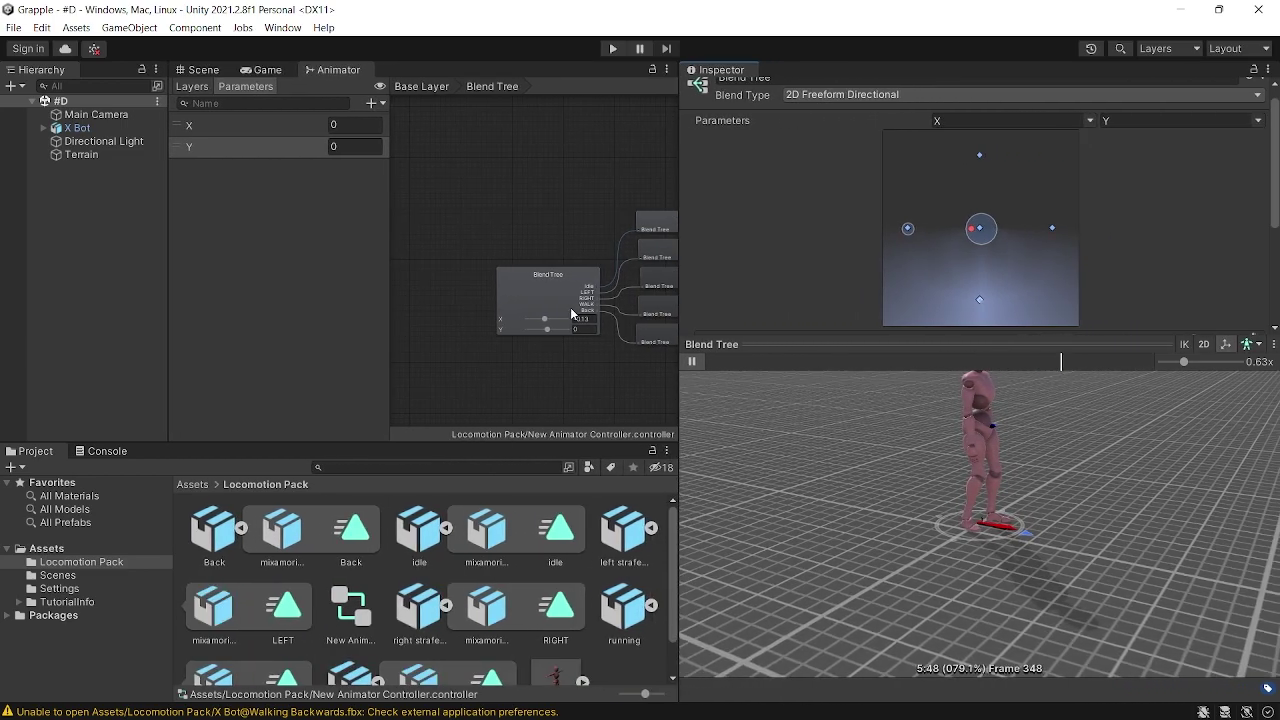
scroll(532, 322, "up", 5)
- Sweep X and Y through left, forward and right values, resting near idle at X 0.04, Y -0.01
left_click_drag(522, 357, 595, 396)
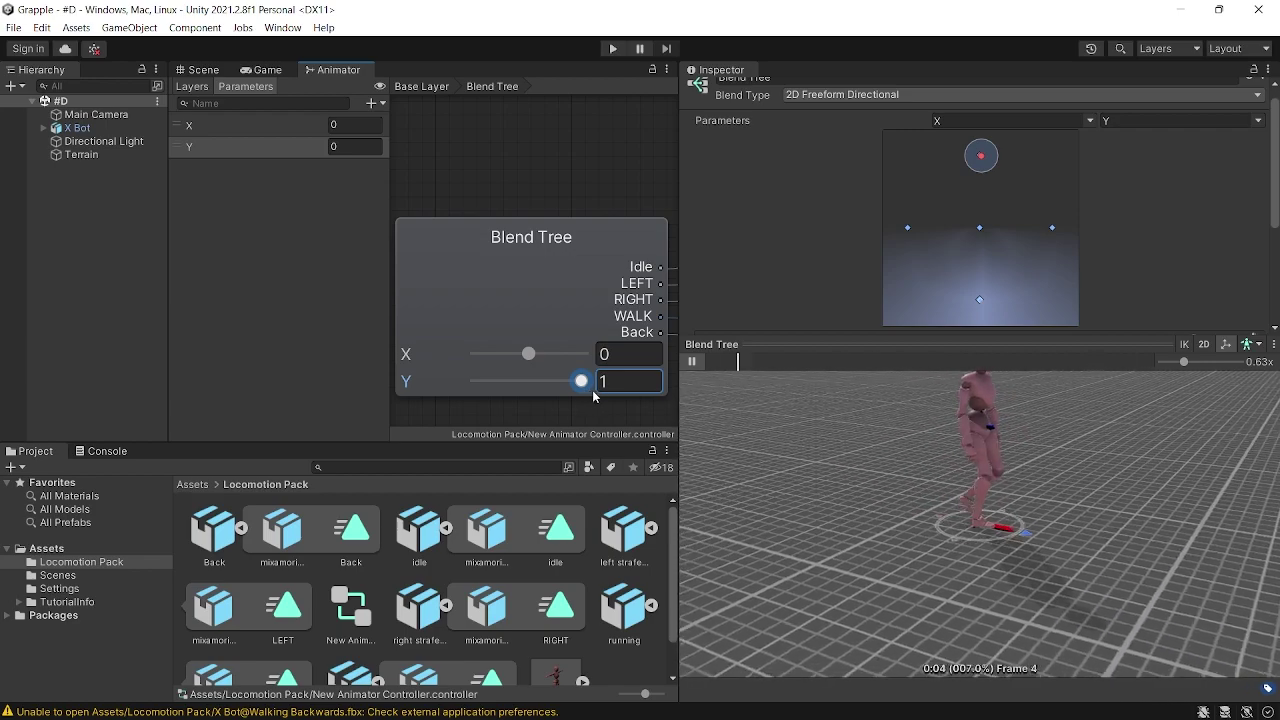
left_click_drag(593, 396, 467, 398)
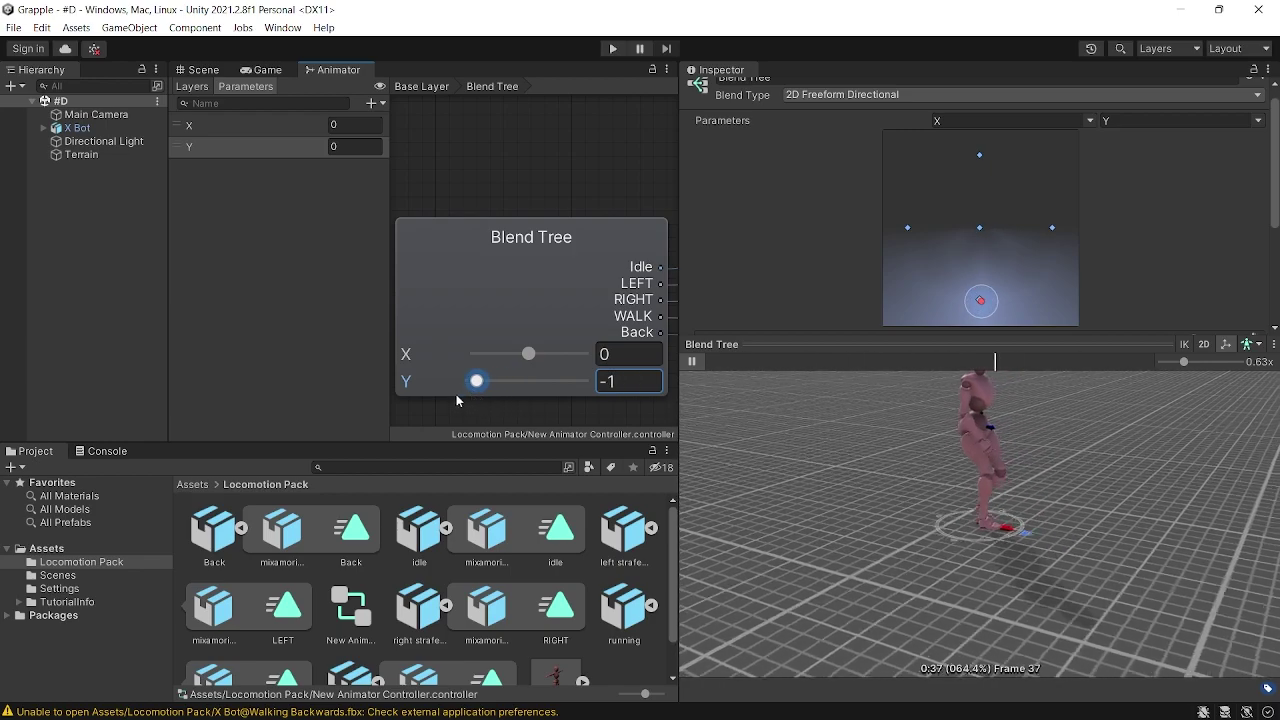
left_click_drag(531, 356, 530, 387)
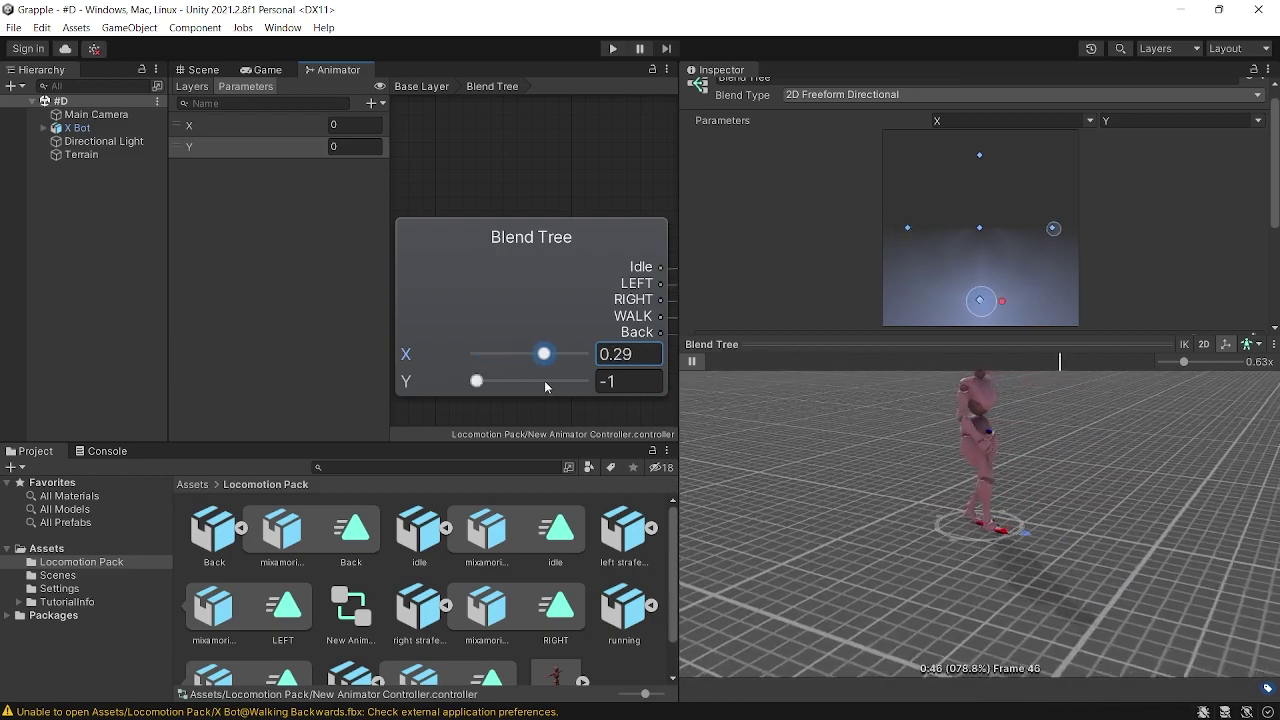
left_click_drag(477, 381, 530, 387)
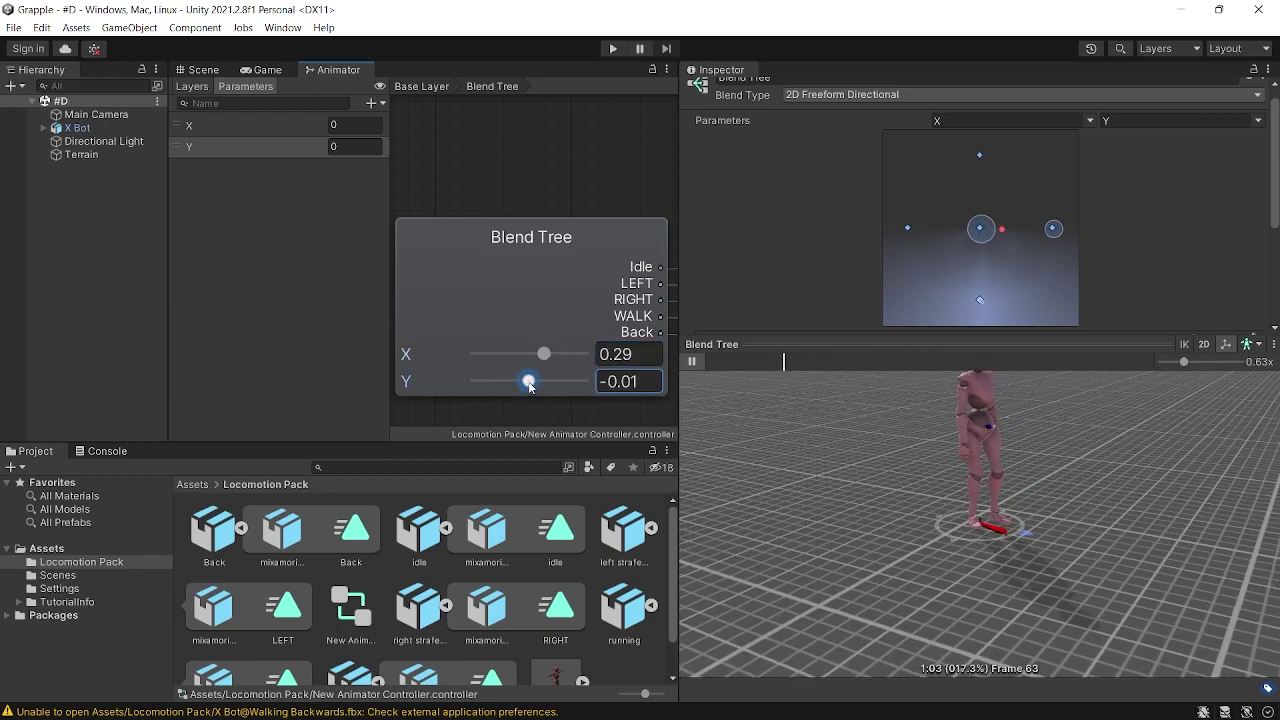
left_click(532, 355)
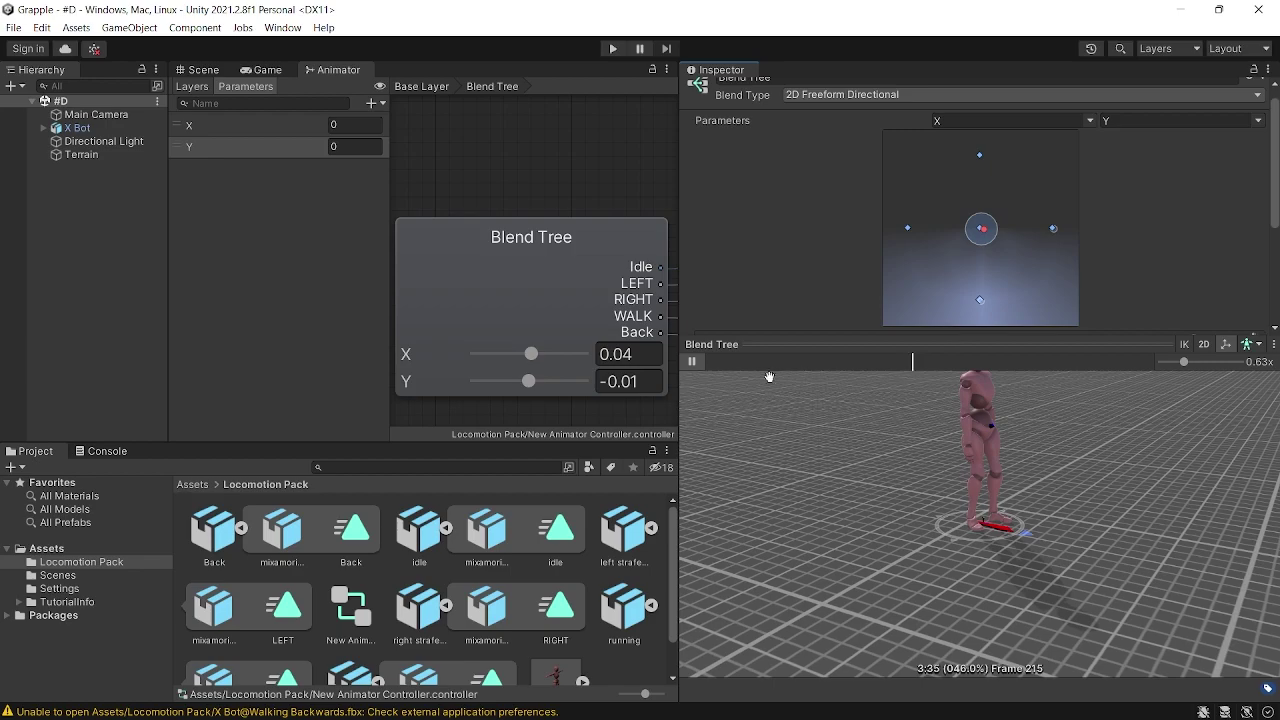
left_click_drag(680, 384, 801, 395)
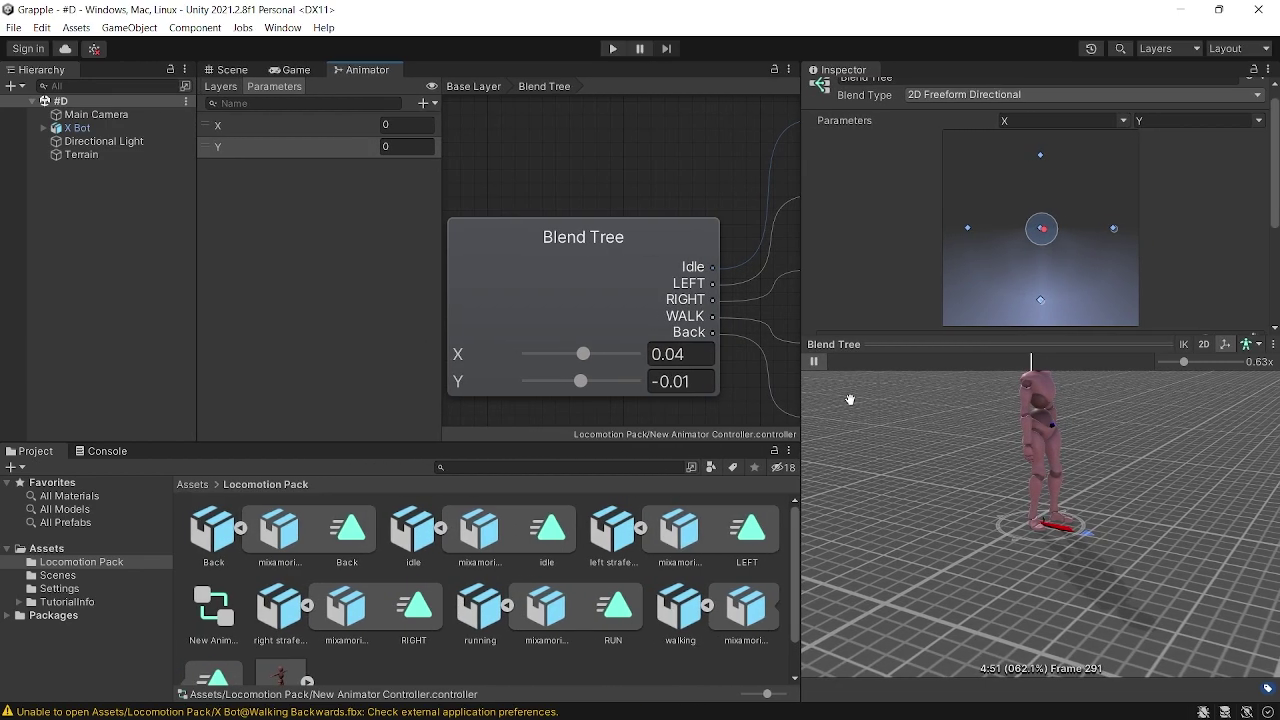
left_click(205, 484)
- Add a new C# script named Character to the Assets root folder
right_click(448, 610)
mouse_move(520, 189)
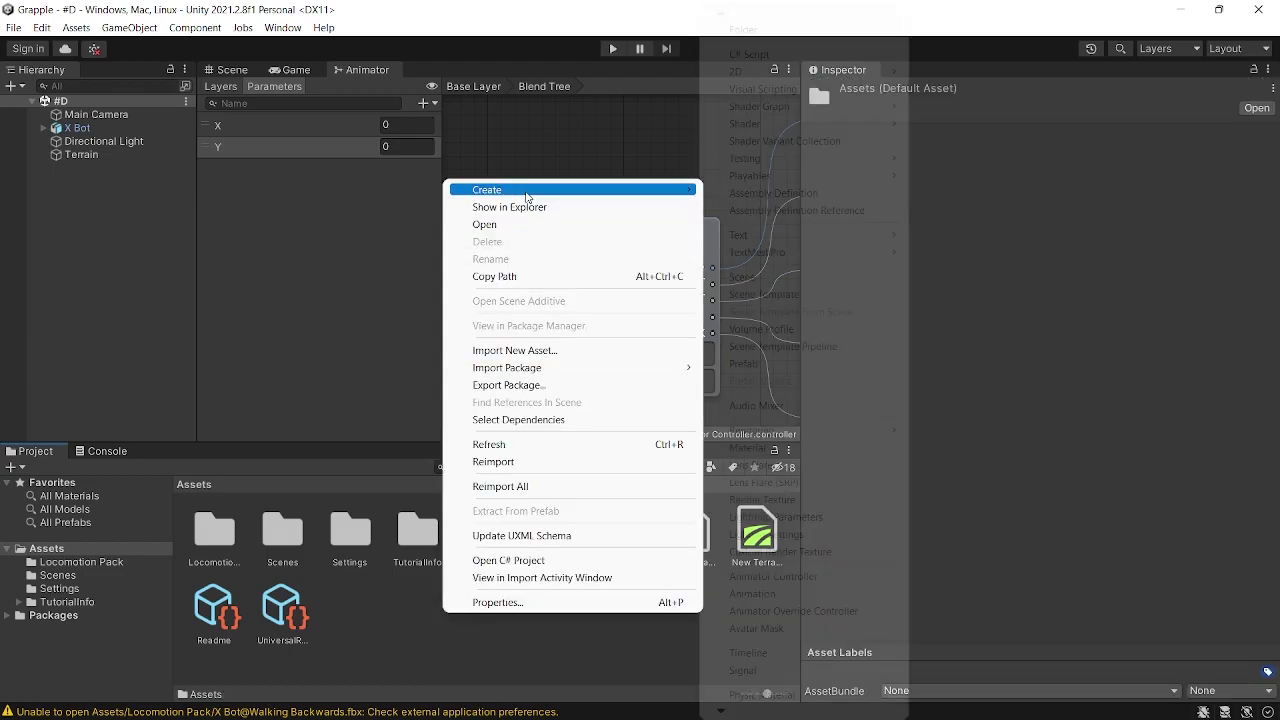
left_click(750, 51)
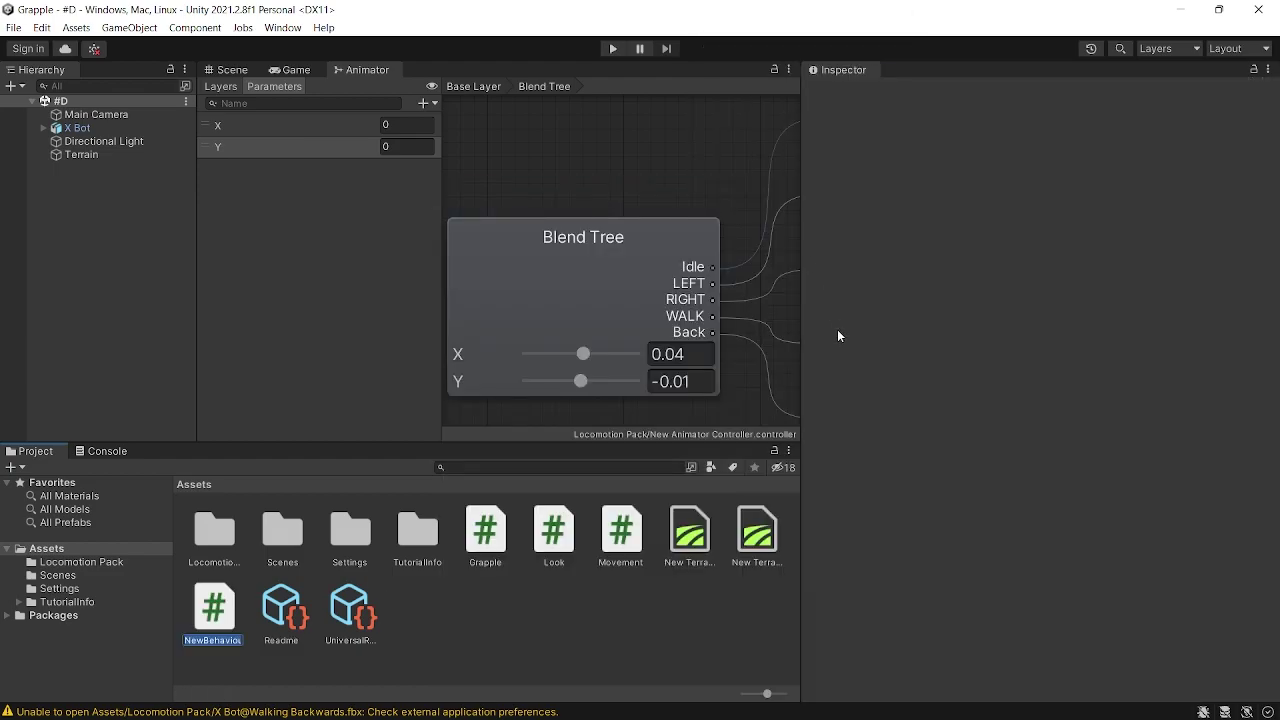
type("Character")
key("Return")
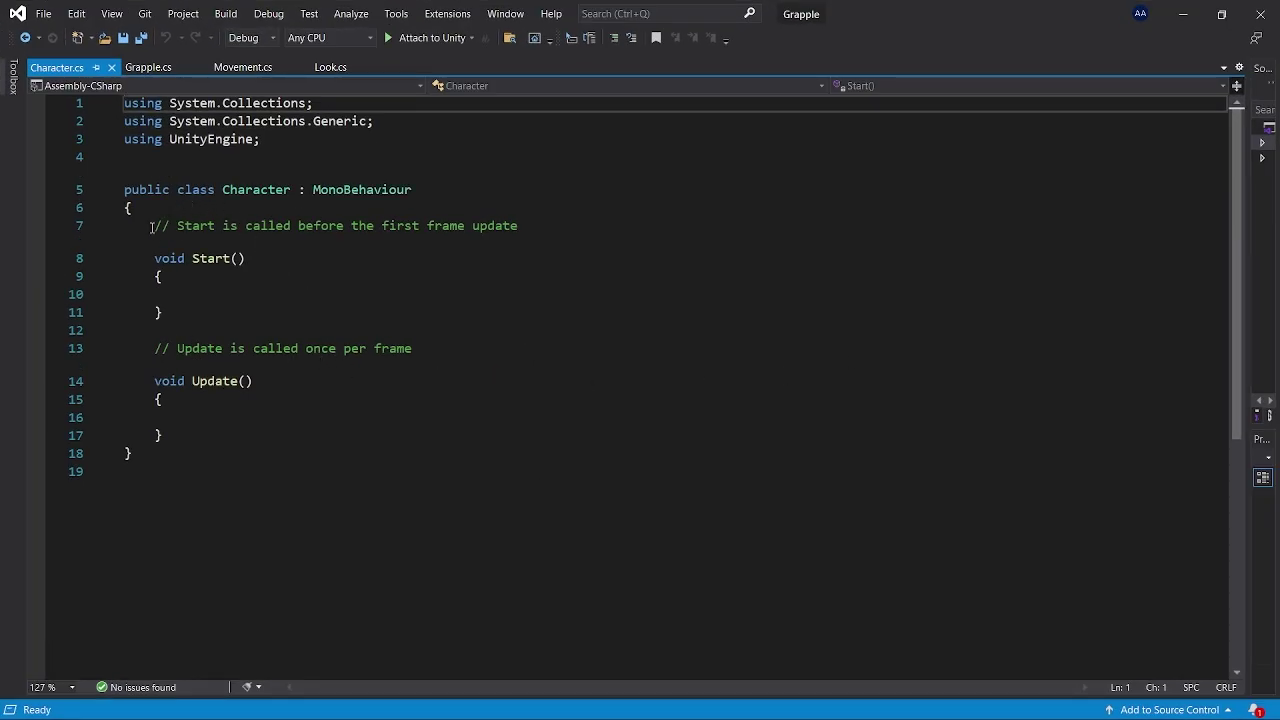
- Replace the Start comment on line 7 with the field declaration 'Animator anim;'
left_click_drag(151, 228, 518, 226)
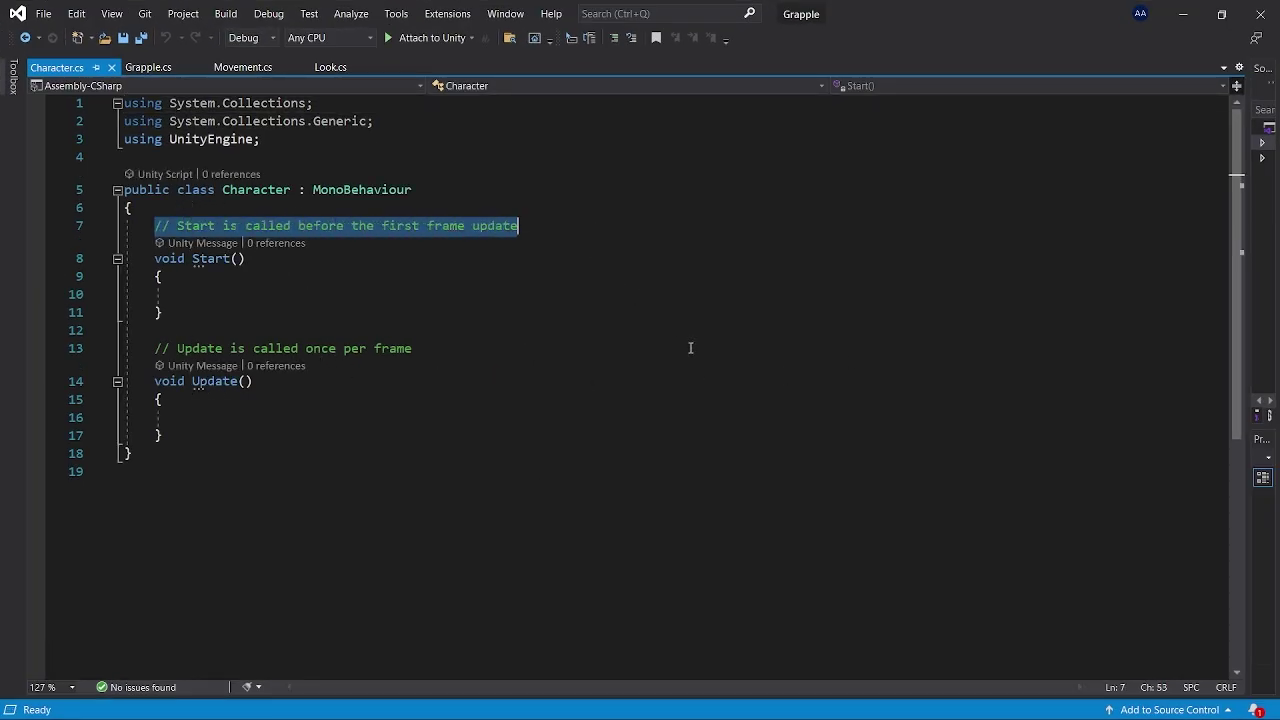
type("Animat")
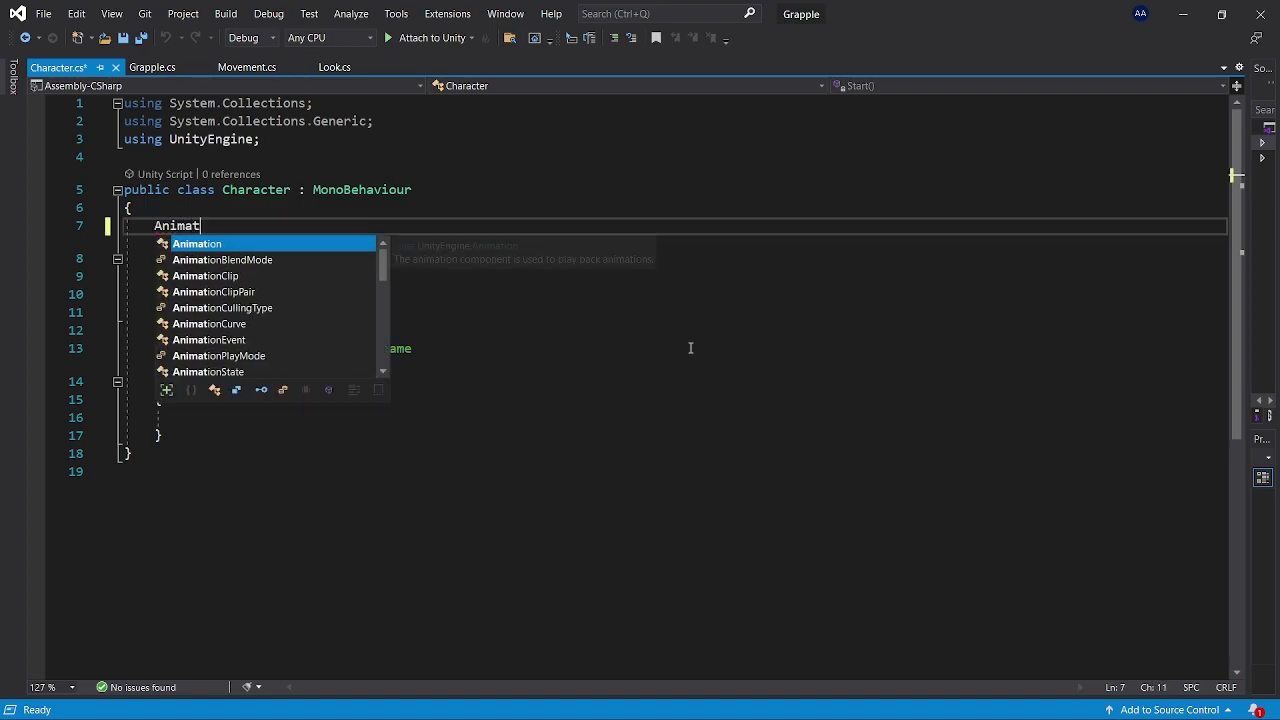
key("Down")
key("Down")
key("Down")
key("Down")
key("Down")
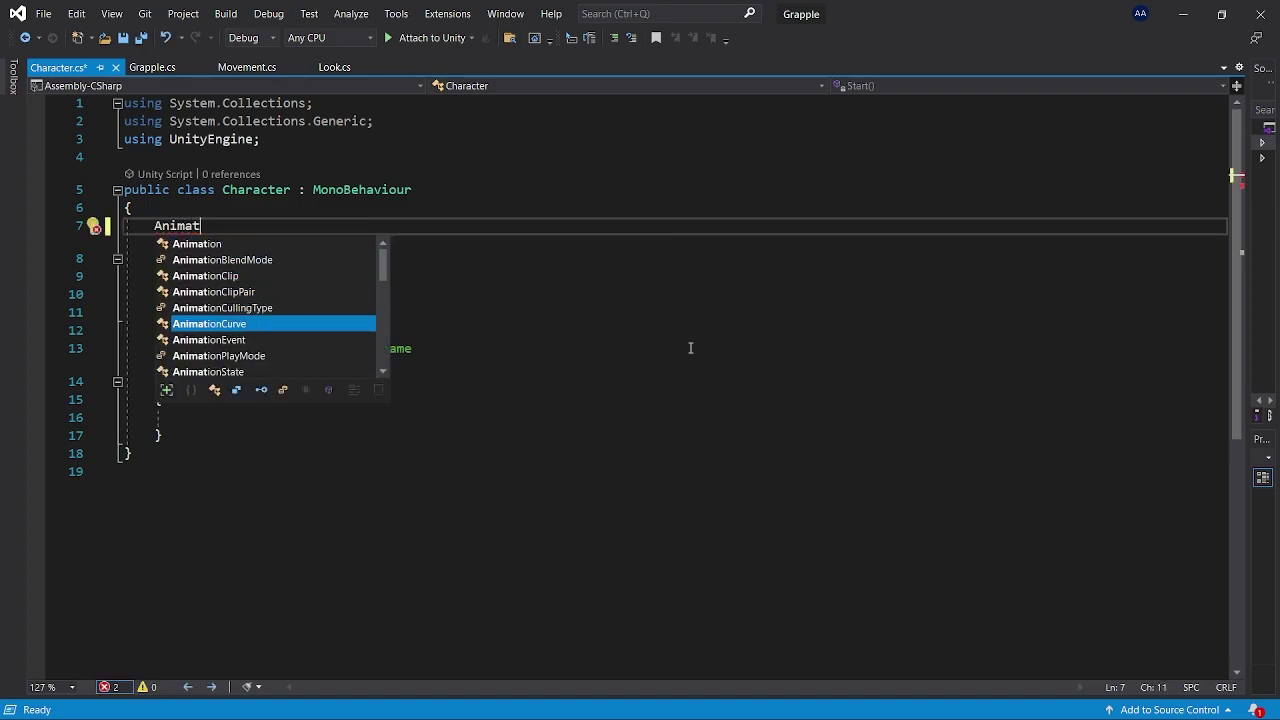
type("or")
key("Escape")
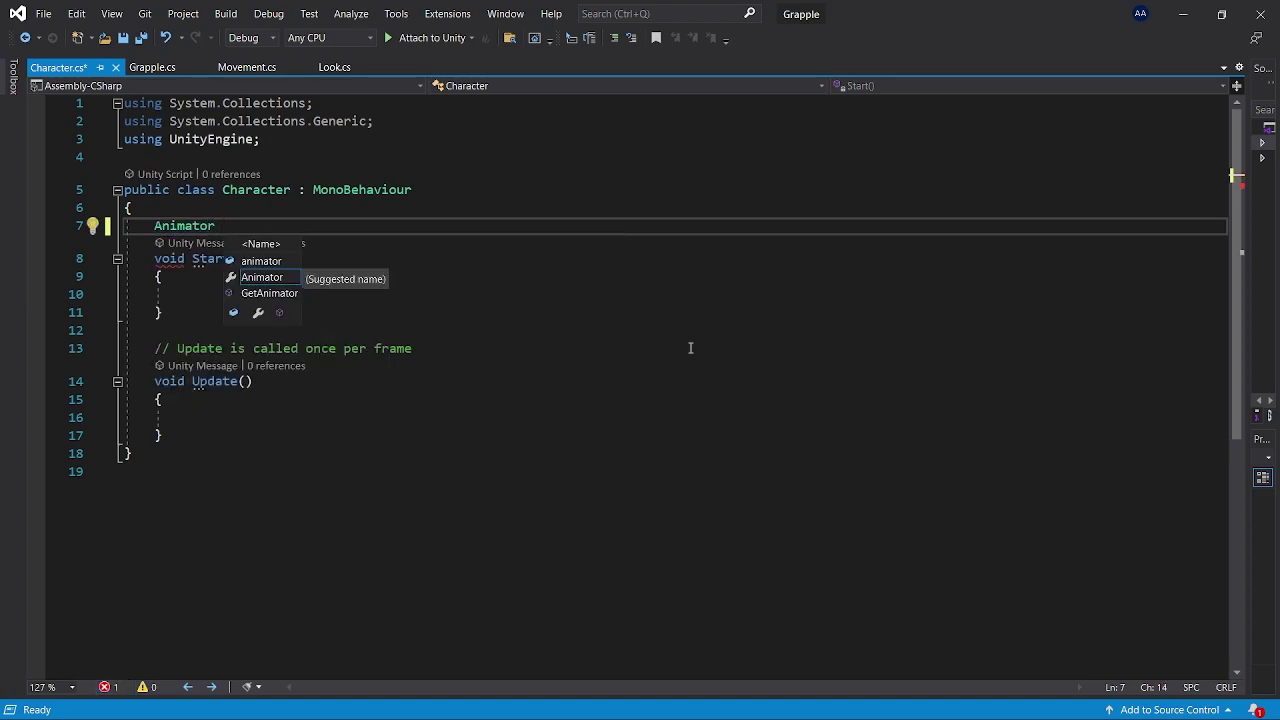
type("anim;")
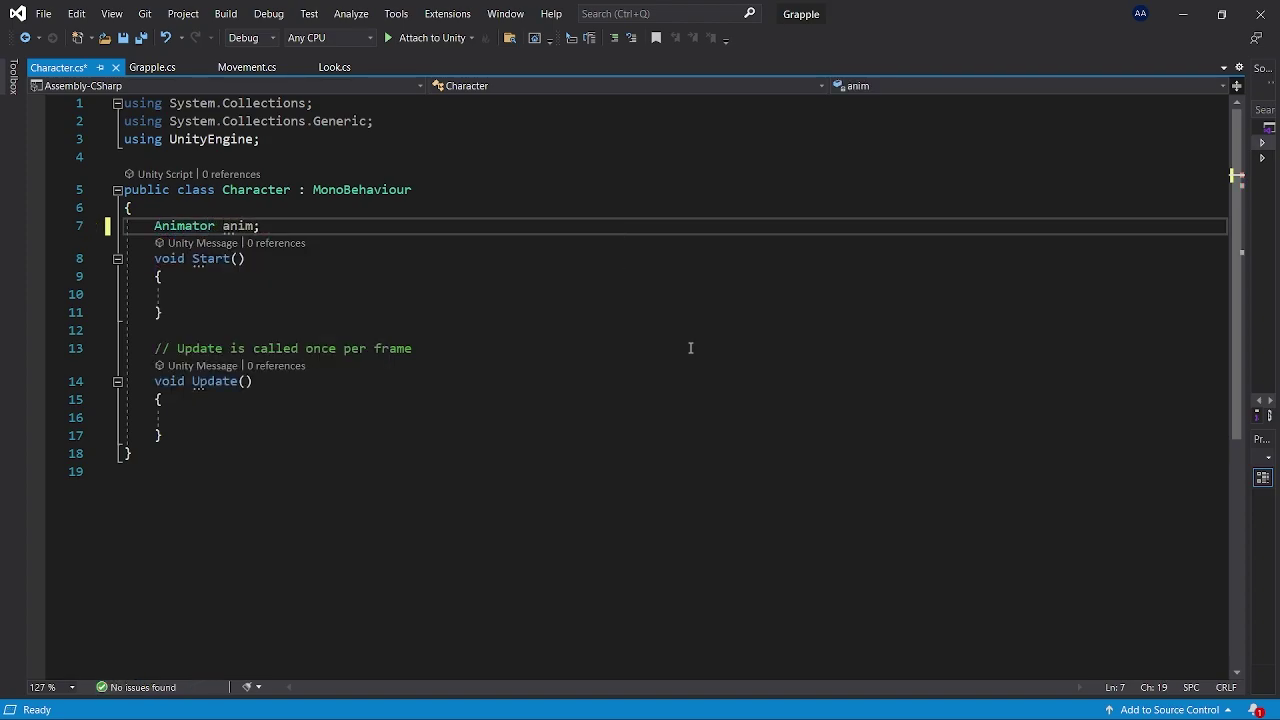
left_click(200, 416)
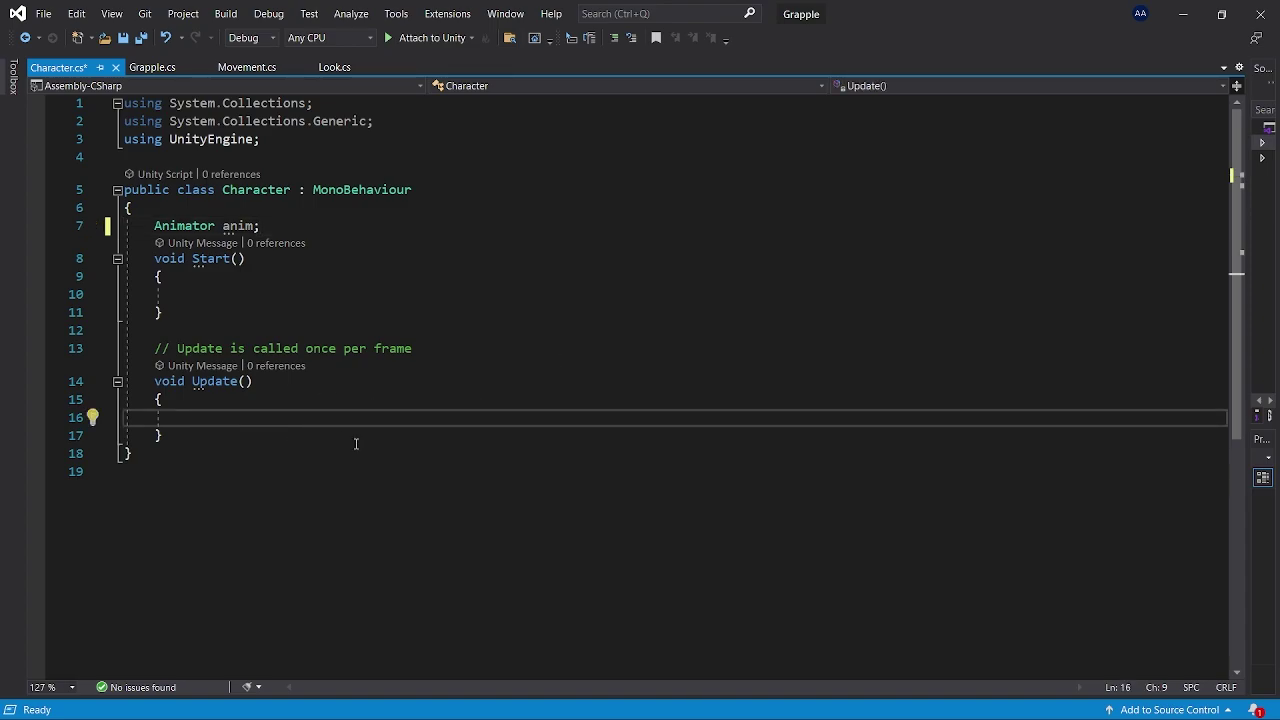
- Write 'float x = Input.GetAxis("Horizontal");' on line 16 inside Update
type("int x")
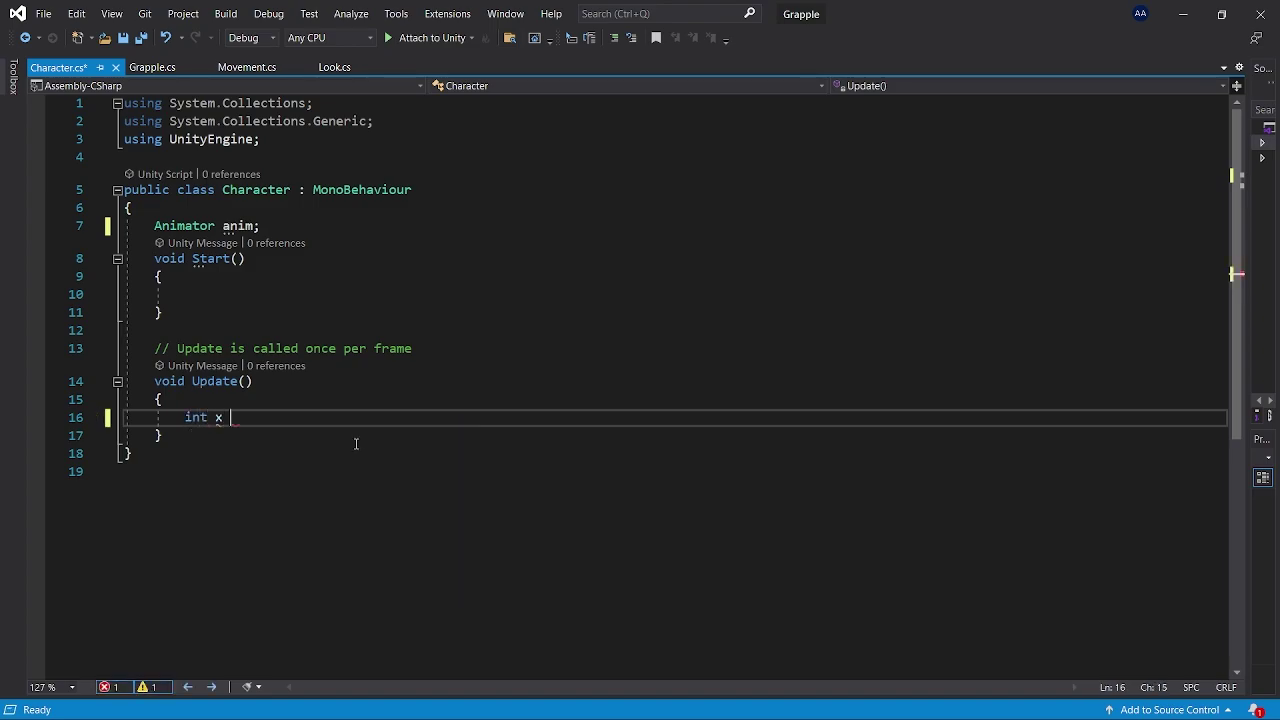
type(" =IN")
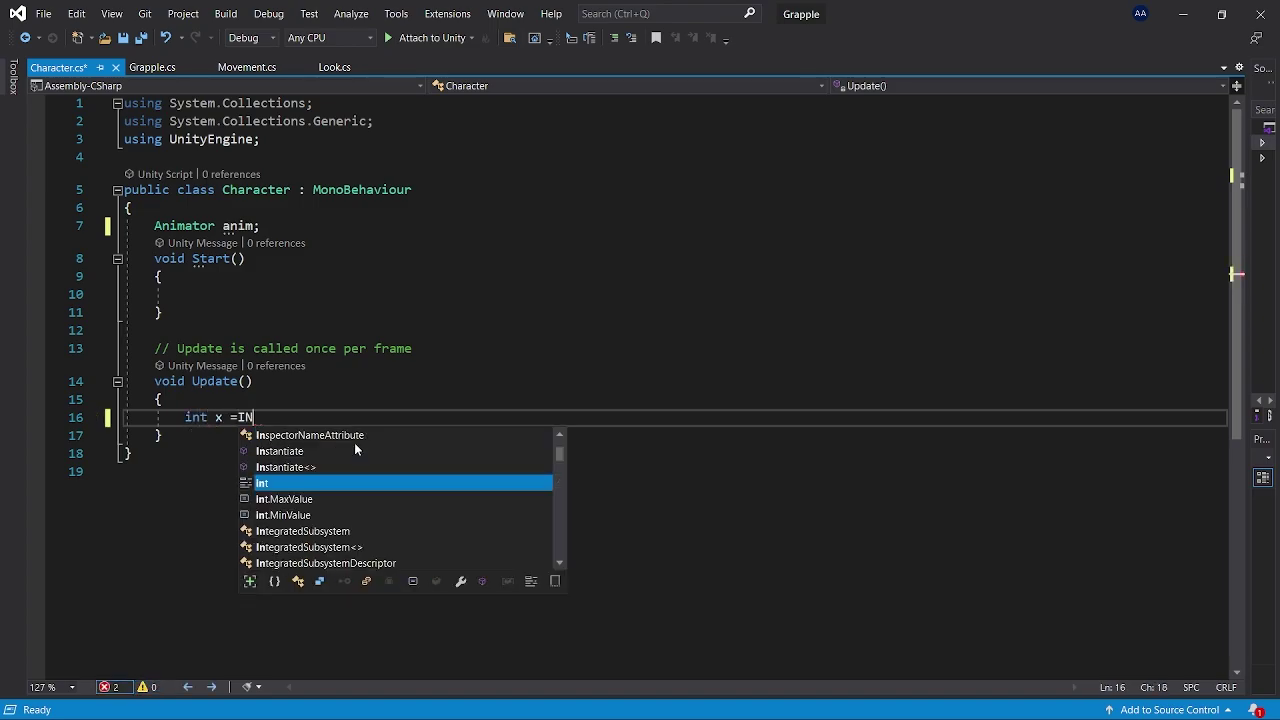
type("put")
key("Tab")
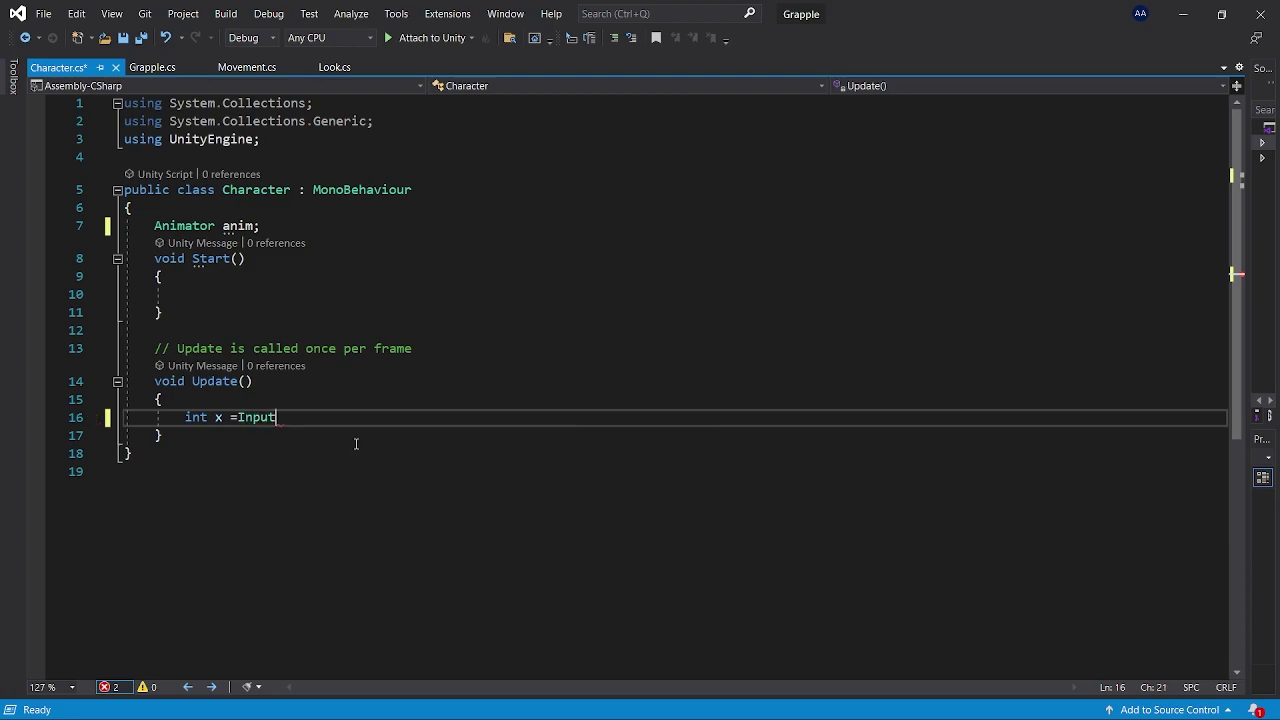
type(".get")
double_click(355, 450)
type("(\"")
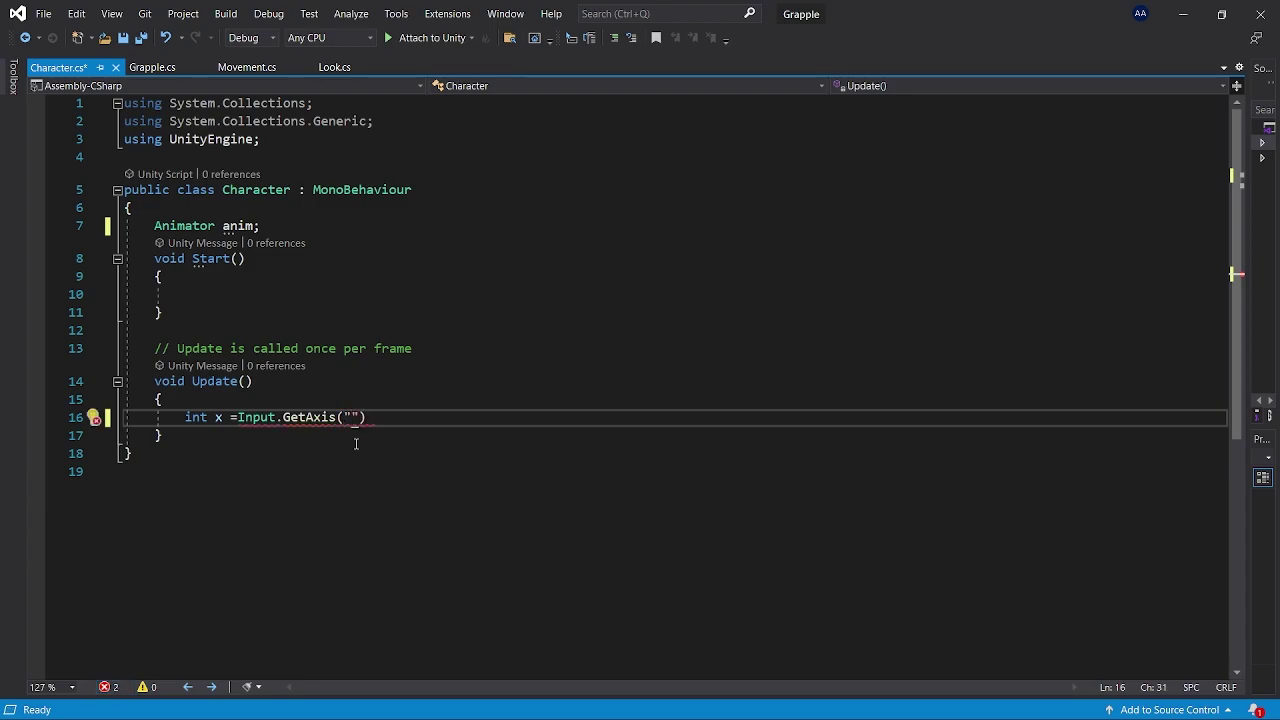
type("Horizontal")
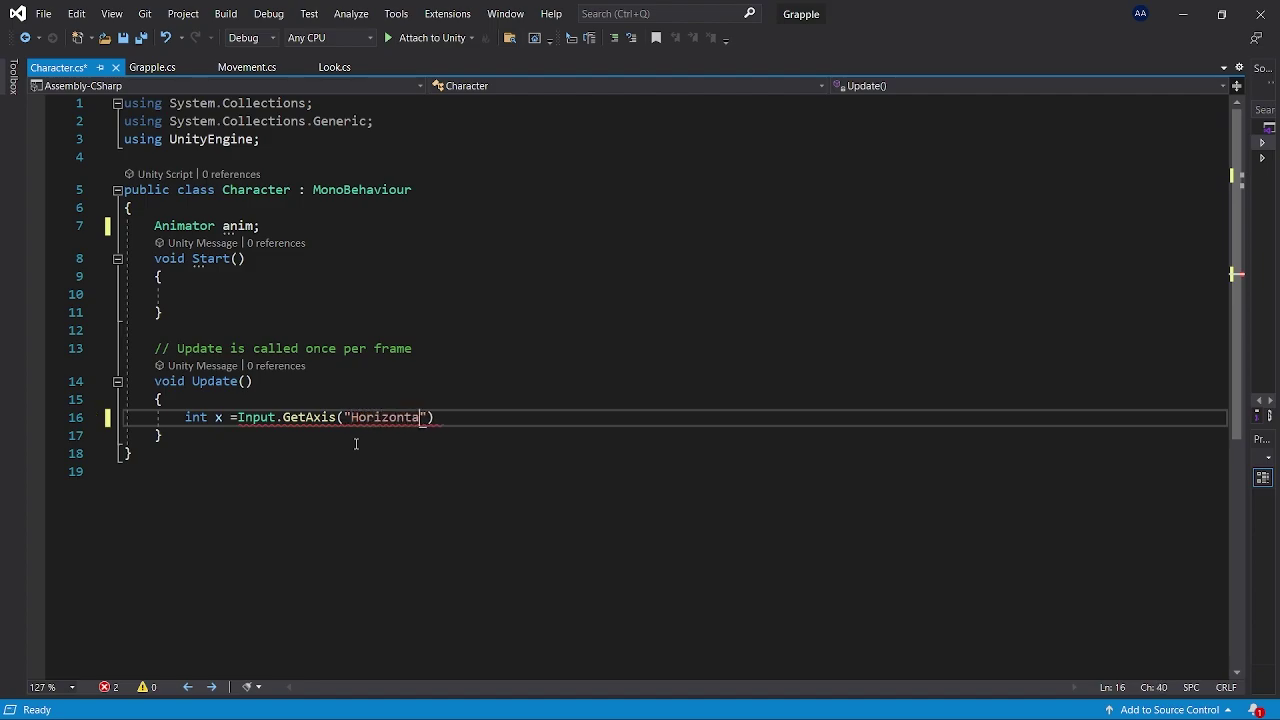
type("\")")
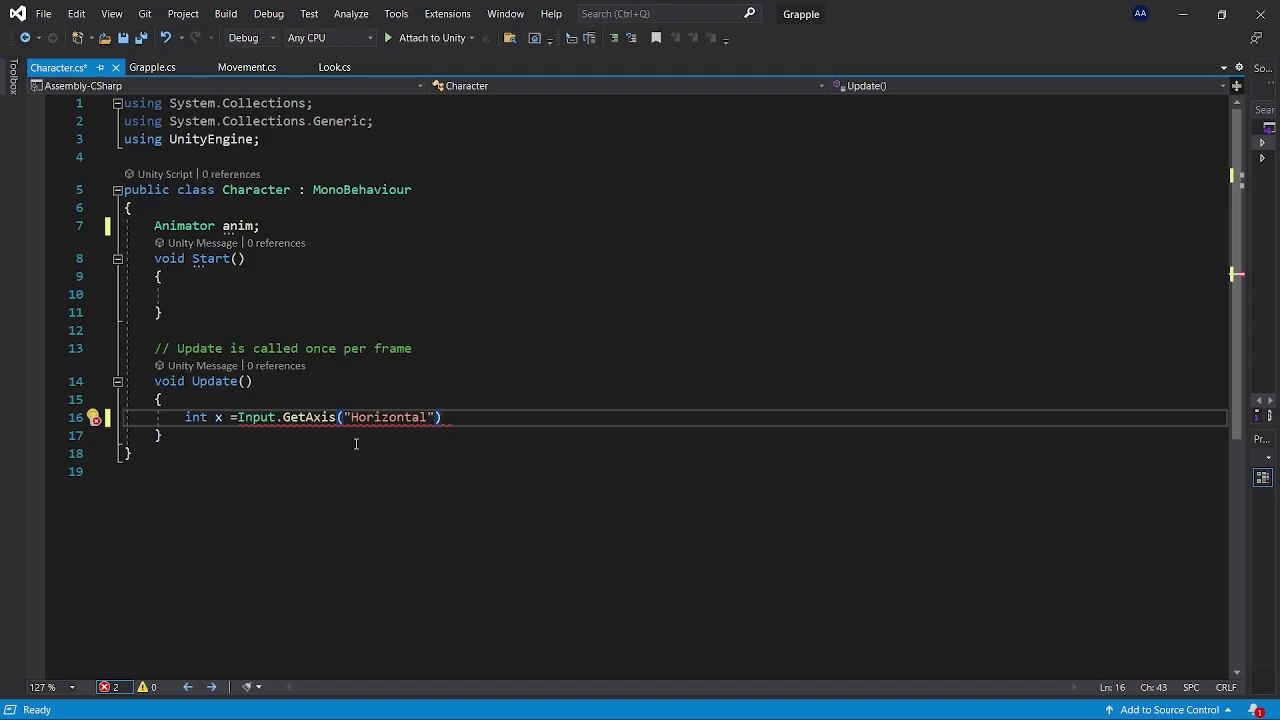
type("*speed")
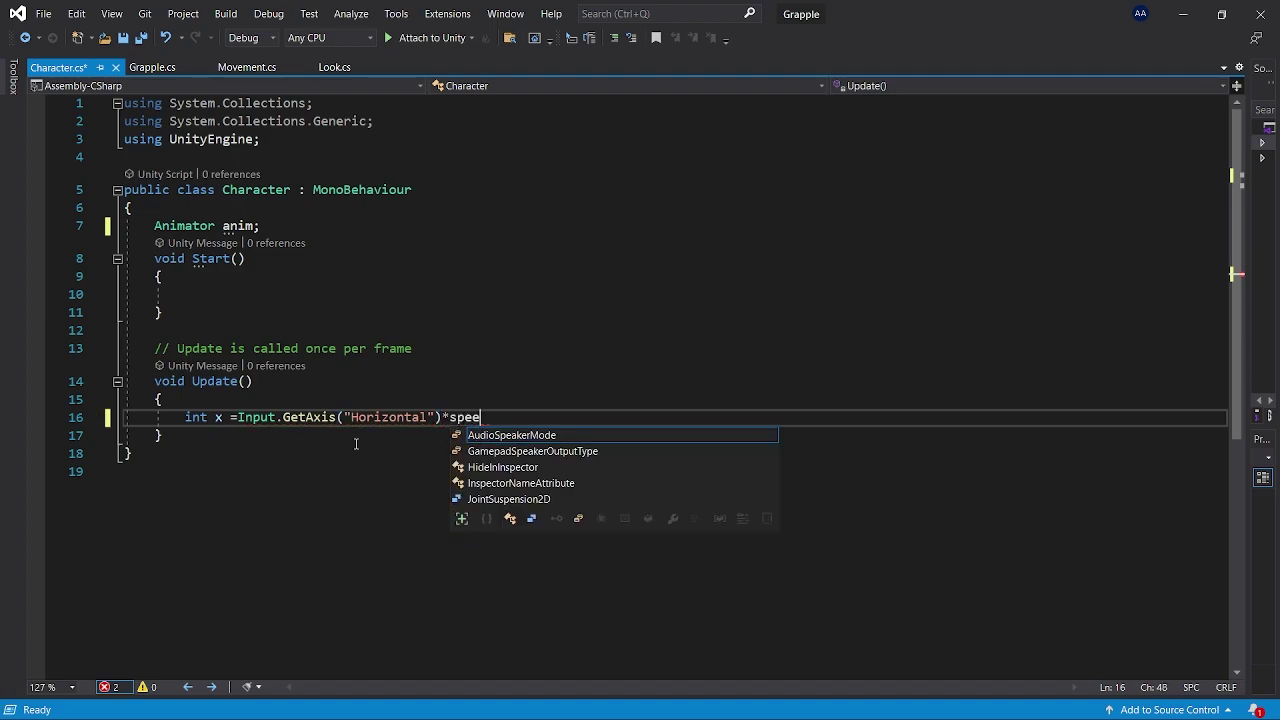
key("BackSpace")
key("BackSpace")
key("BackSpace")
key("BackSpace")
key("BackSpace")
key("BackSpace")
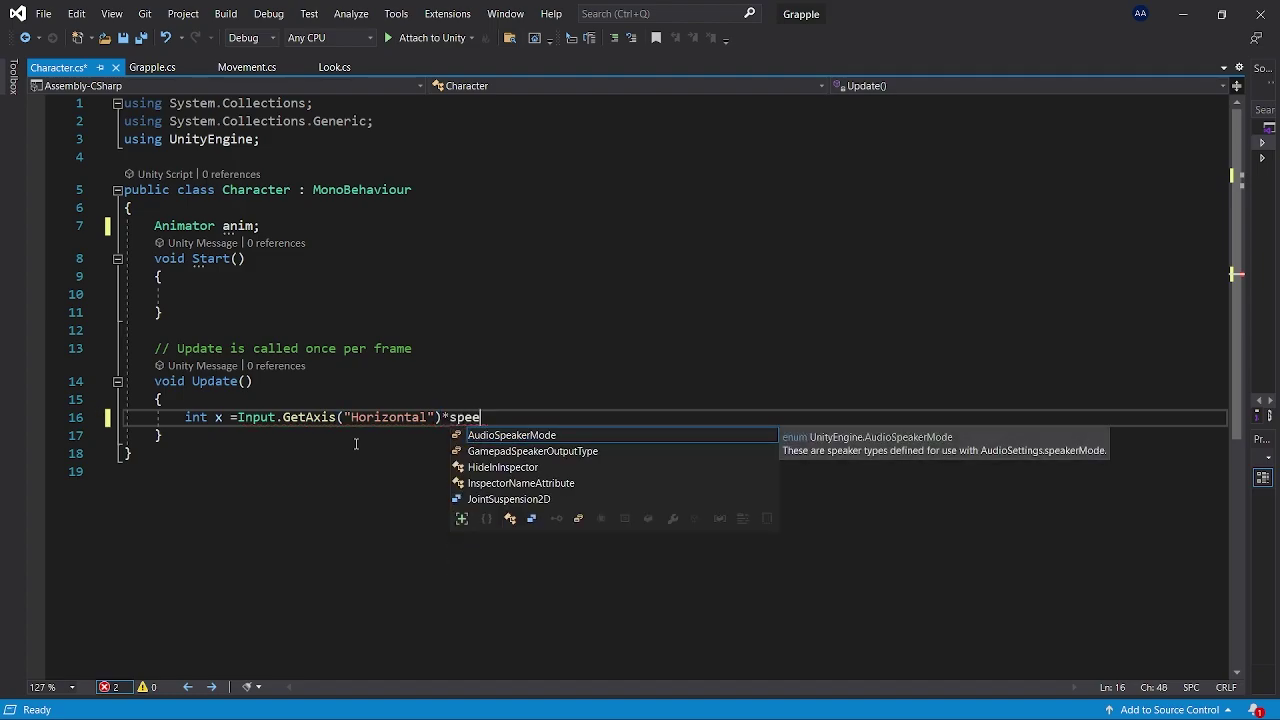
type(";")
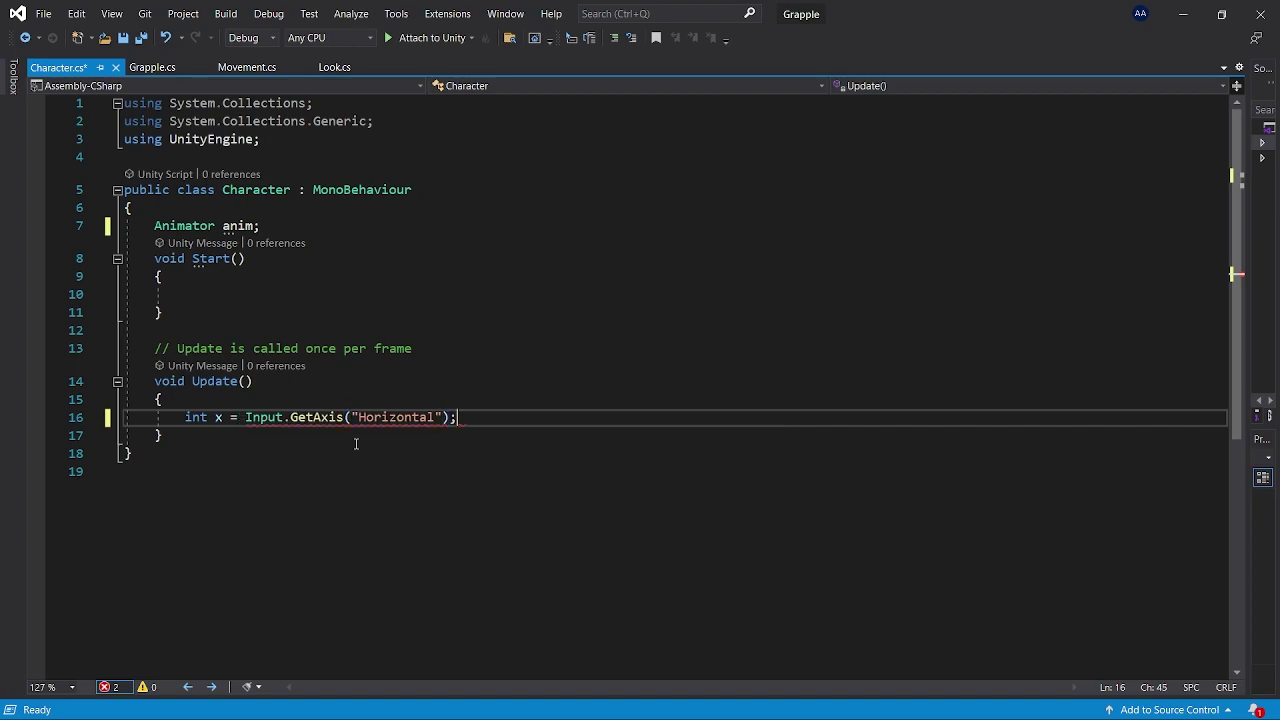
double_click(195, 417)
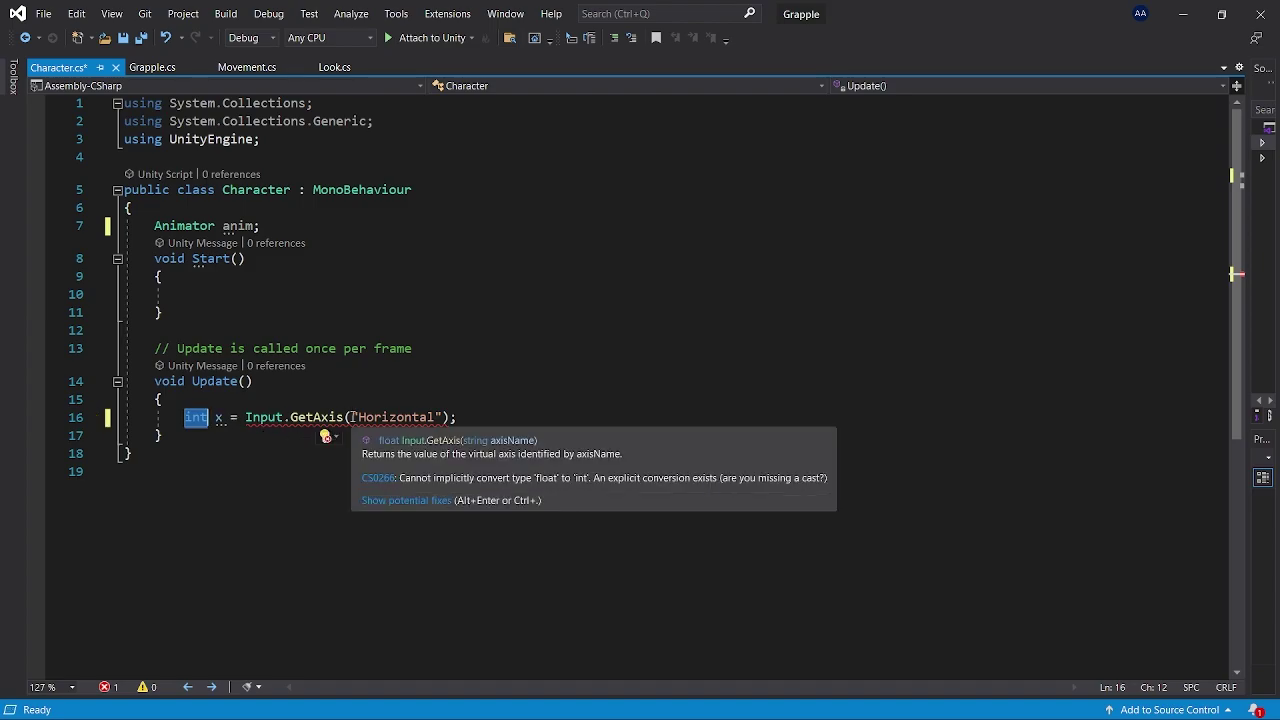
type("float")
key("Escape")
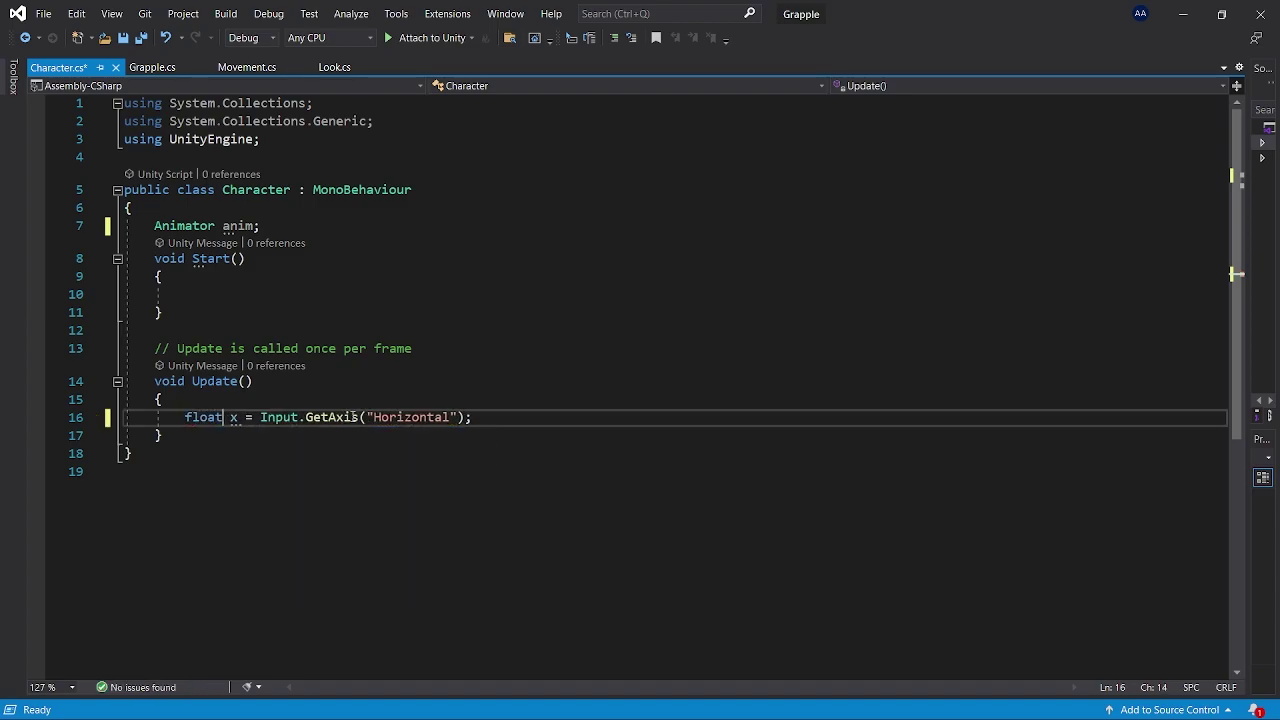
- Duplicate that line as 'float y = Input.GetAxis("Vertical");' on line 17
left_click_drag(176, 410, 480, 422)
key("ctrl+c")
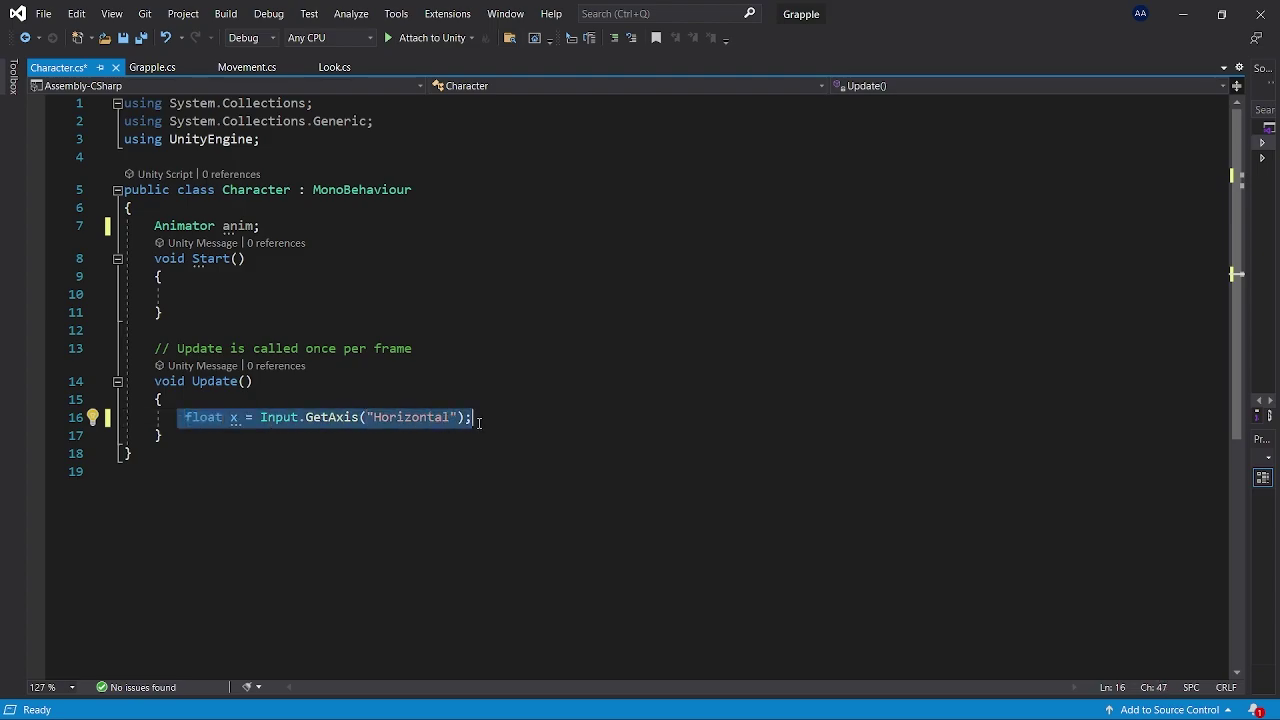
left_click(517, 426)
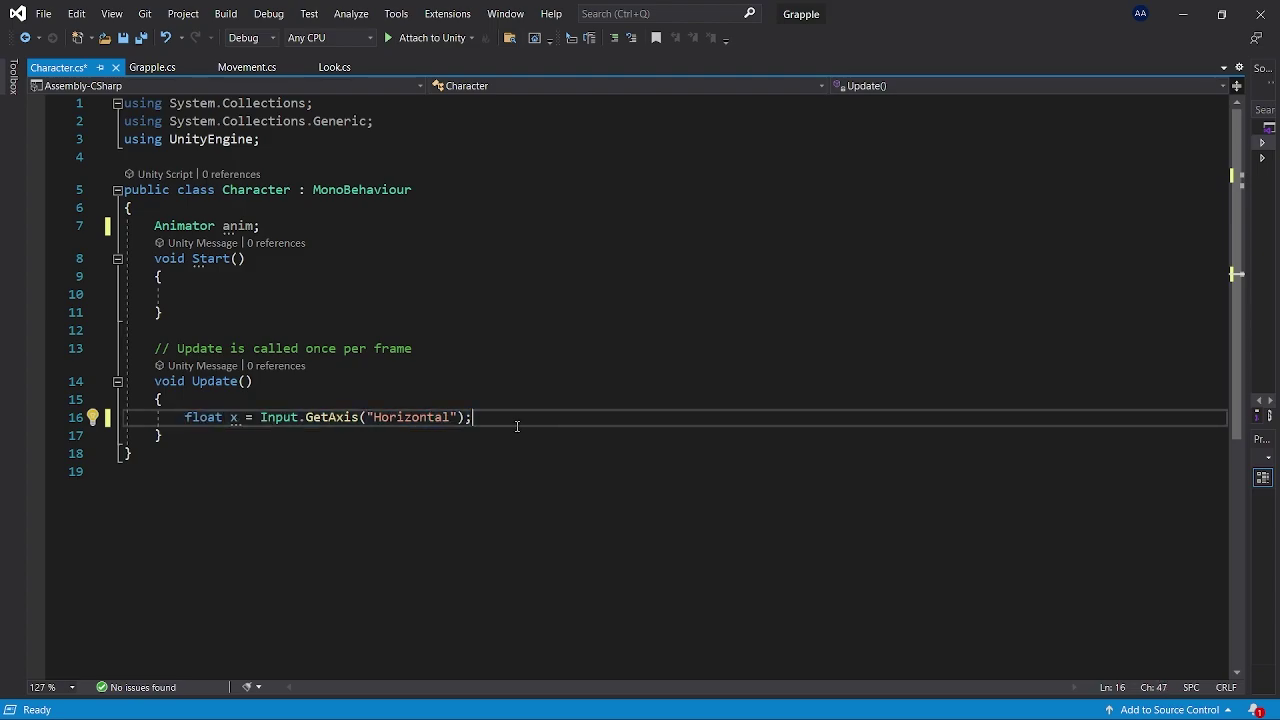
key("Return")
key("ctrl+v")
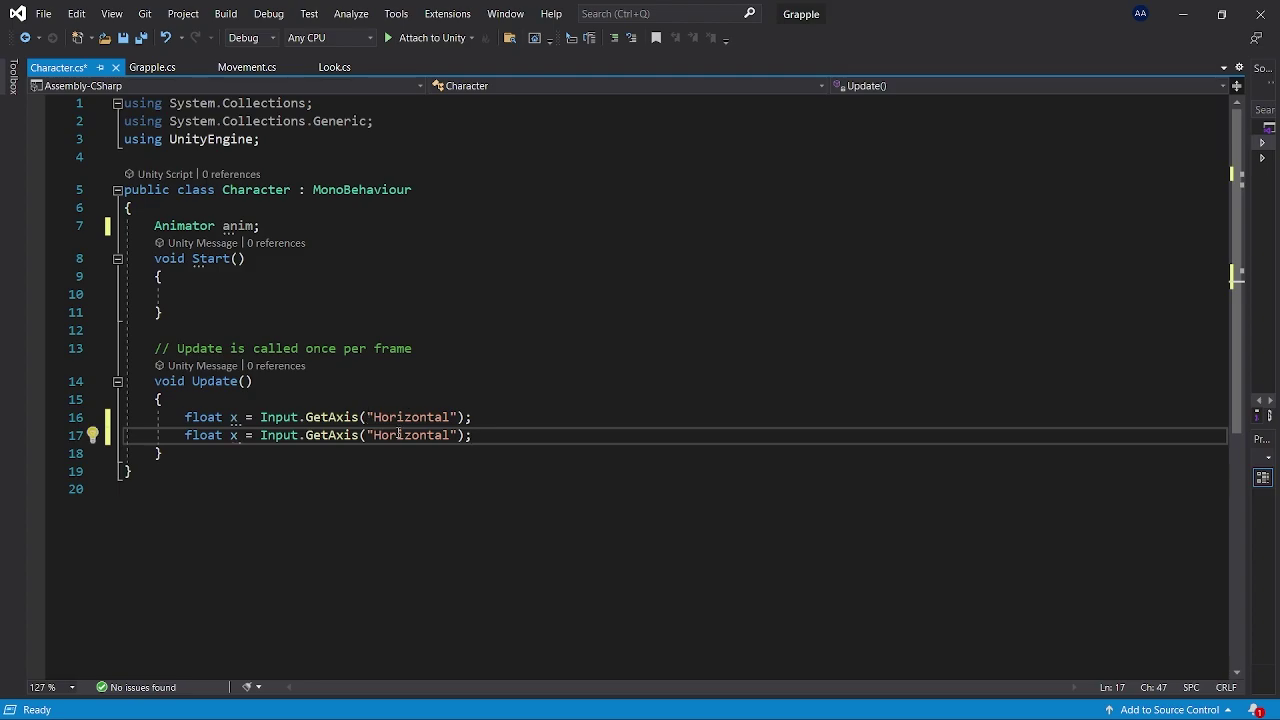
double_click(403, 436)
type("Vertica")
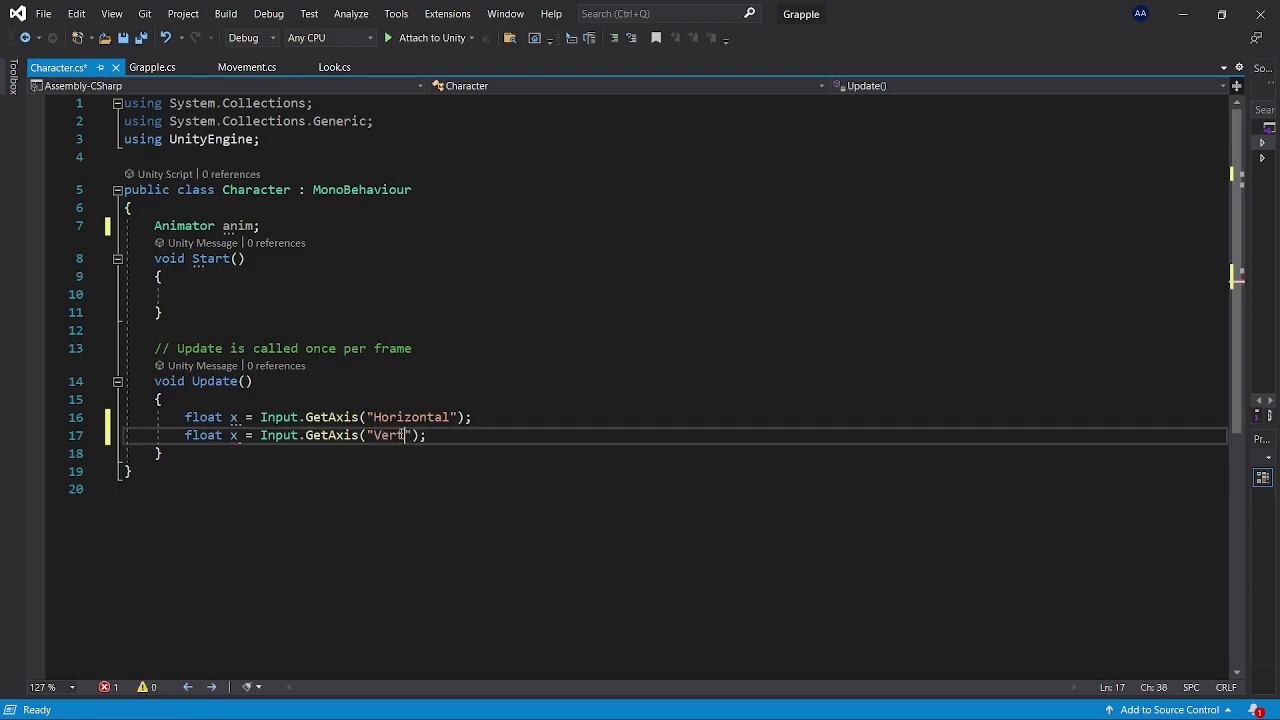
type("l")
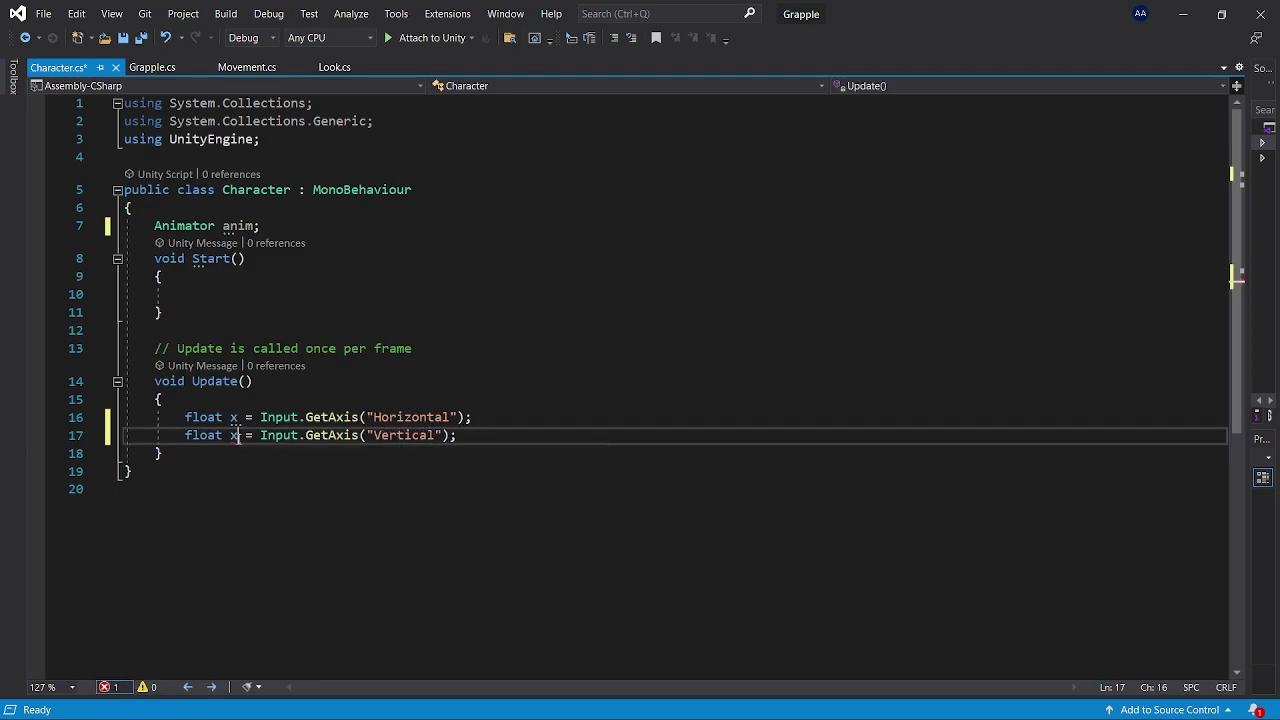
left_click(235, 436)
key("BackSpace")
type("y")
left_click(490, 438)
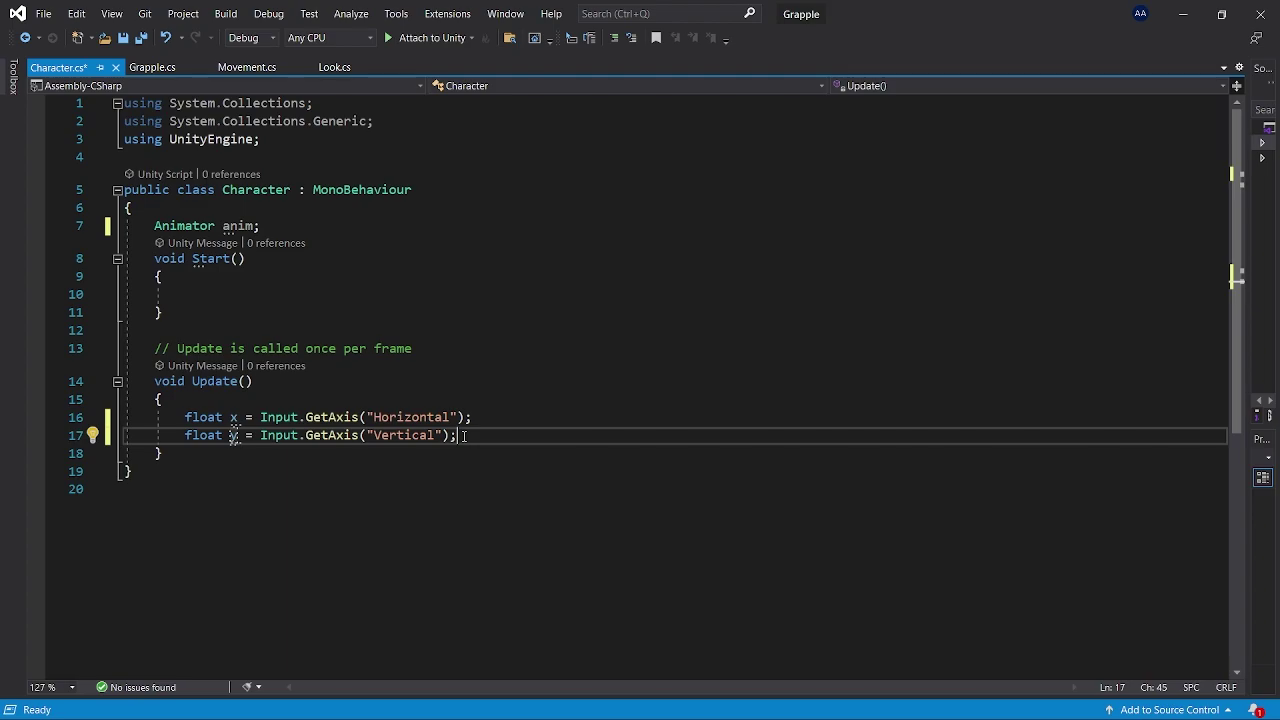
key("Return")
- Add 'anim.SetFloat("X", x);' on line 18
type("an")
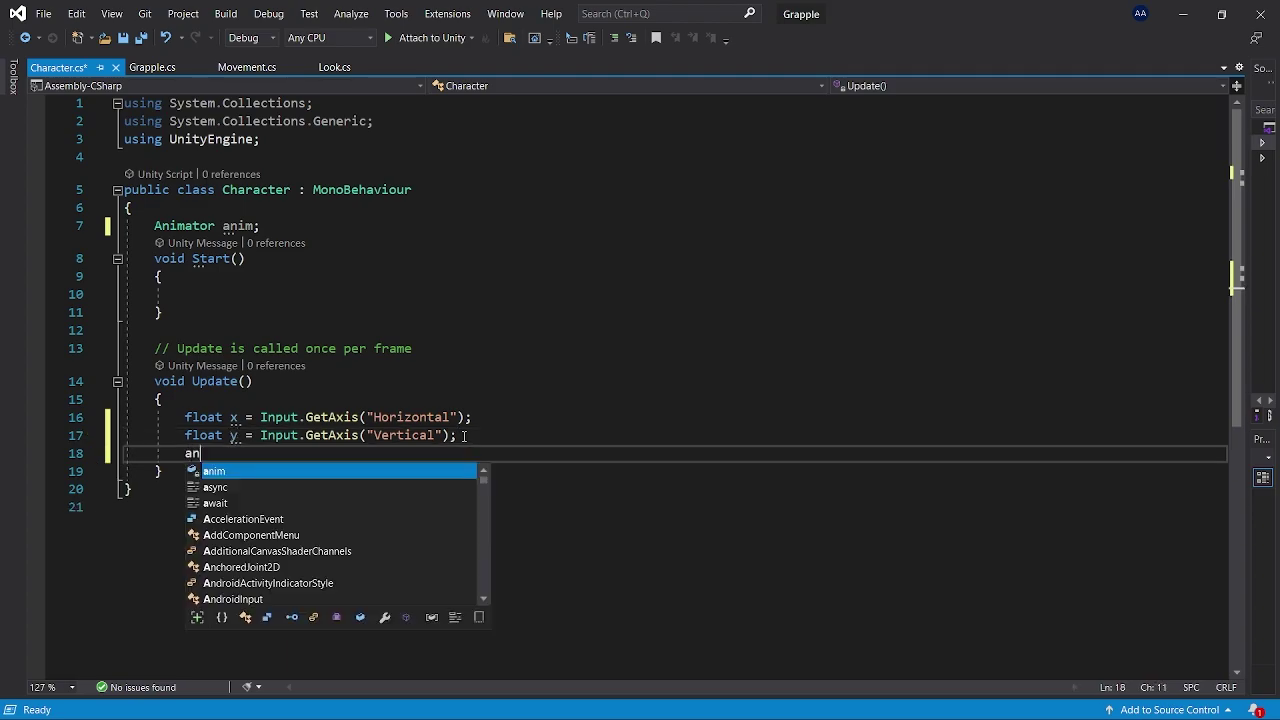
type("im.set")
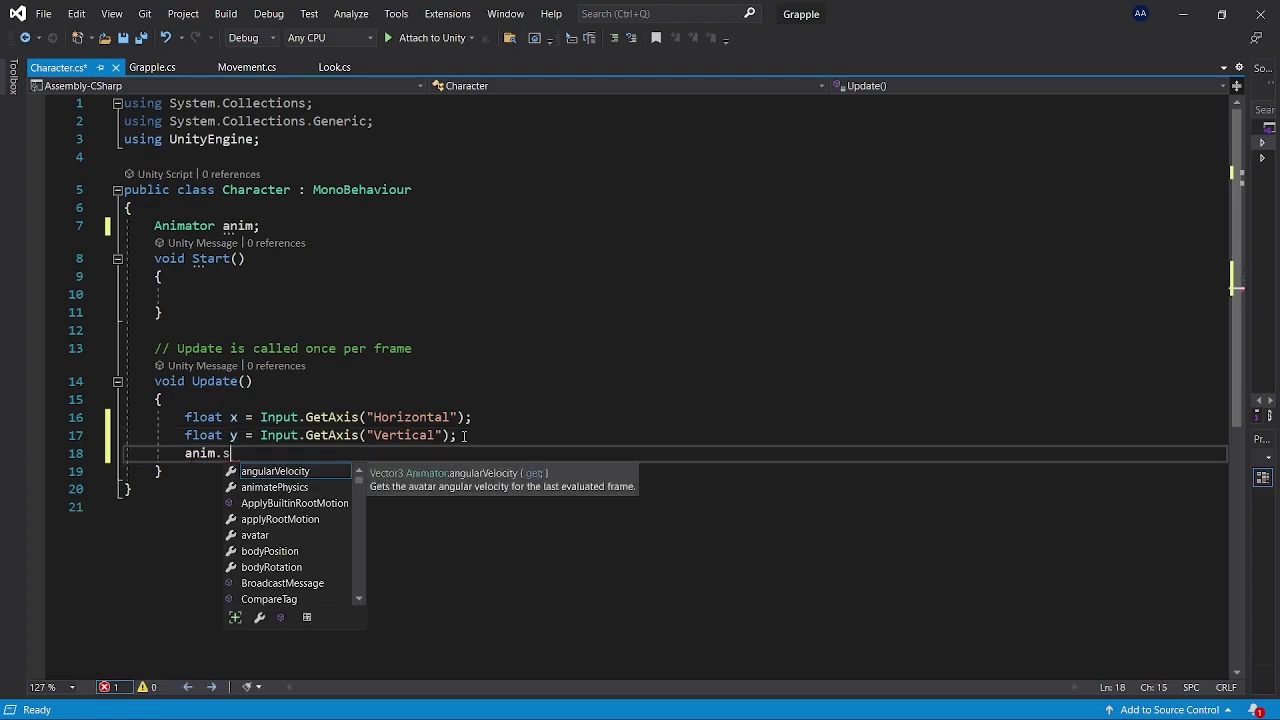
key("Down")
key("Down")
key("Tab")
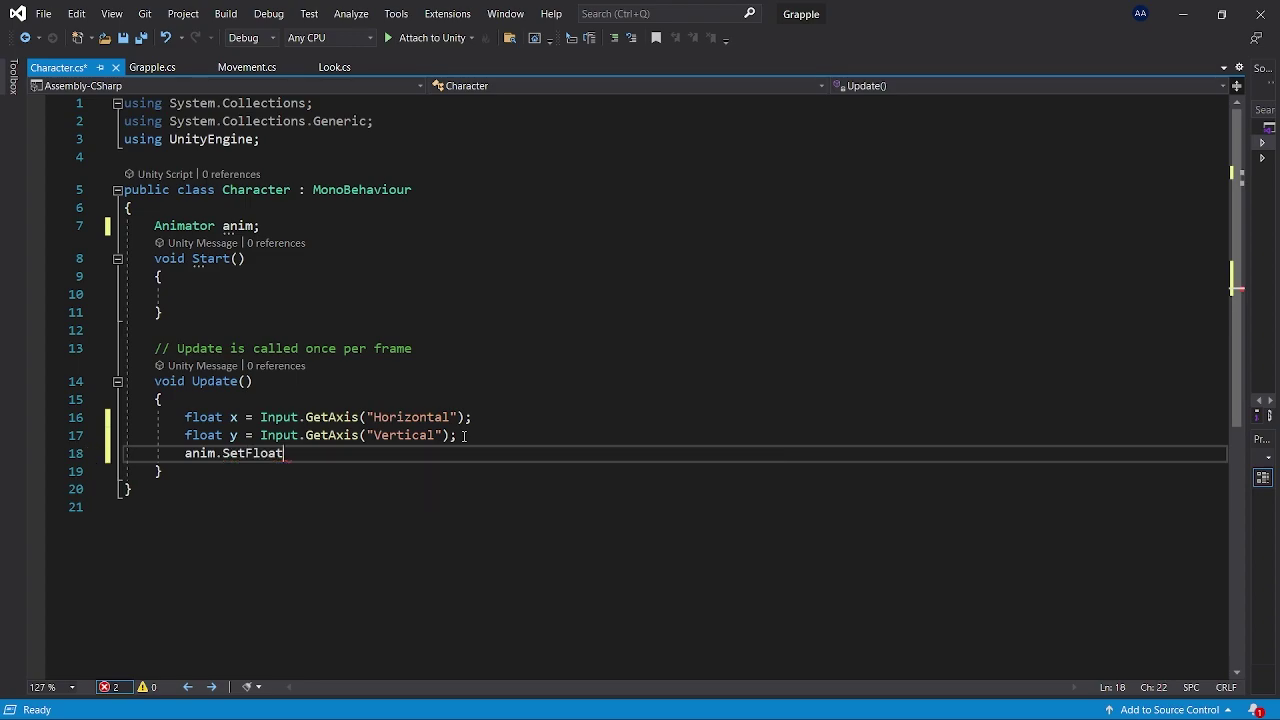
type("(")
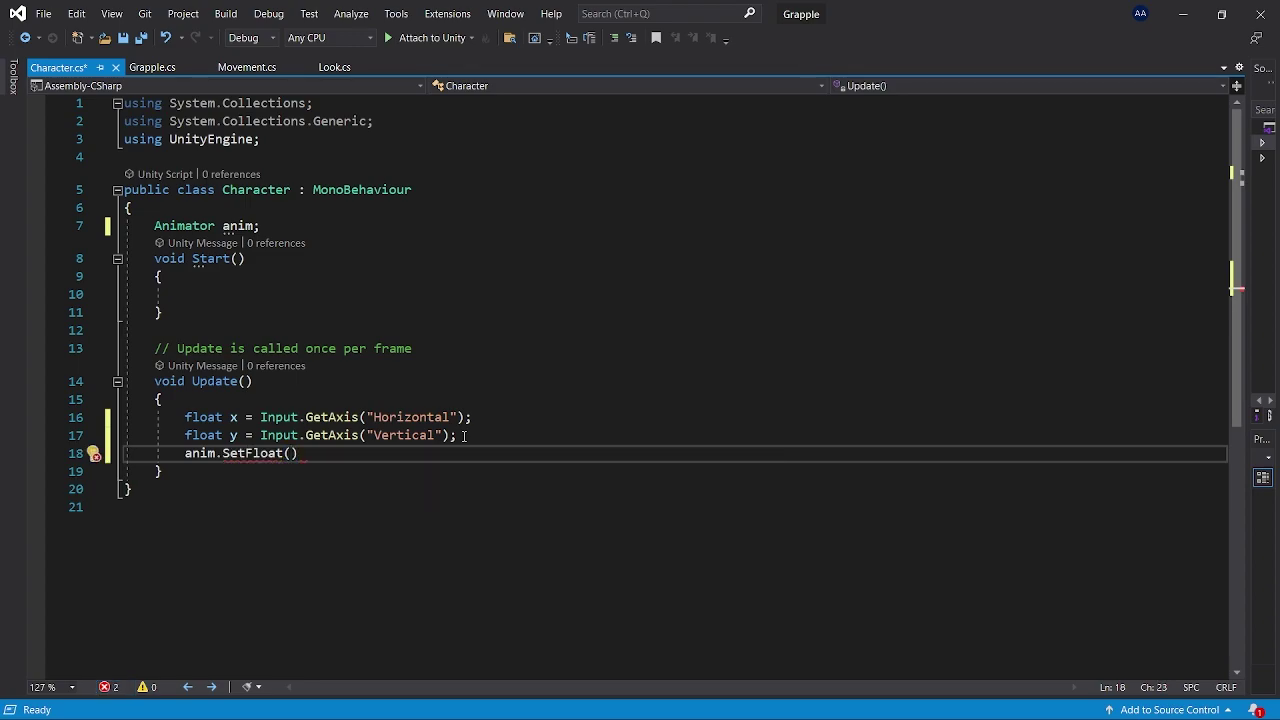
type("\"X\", ")
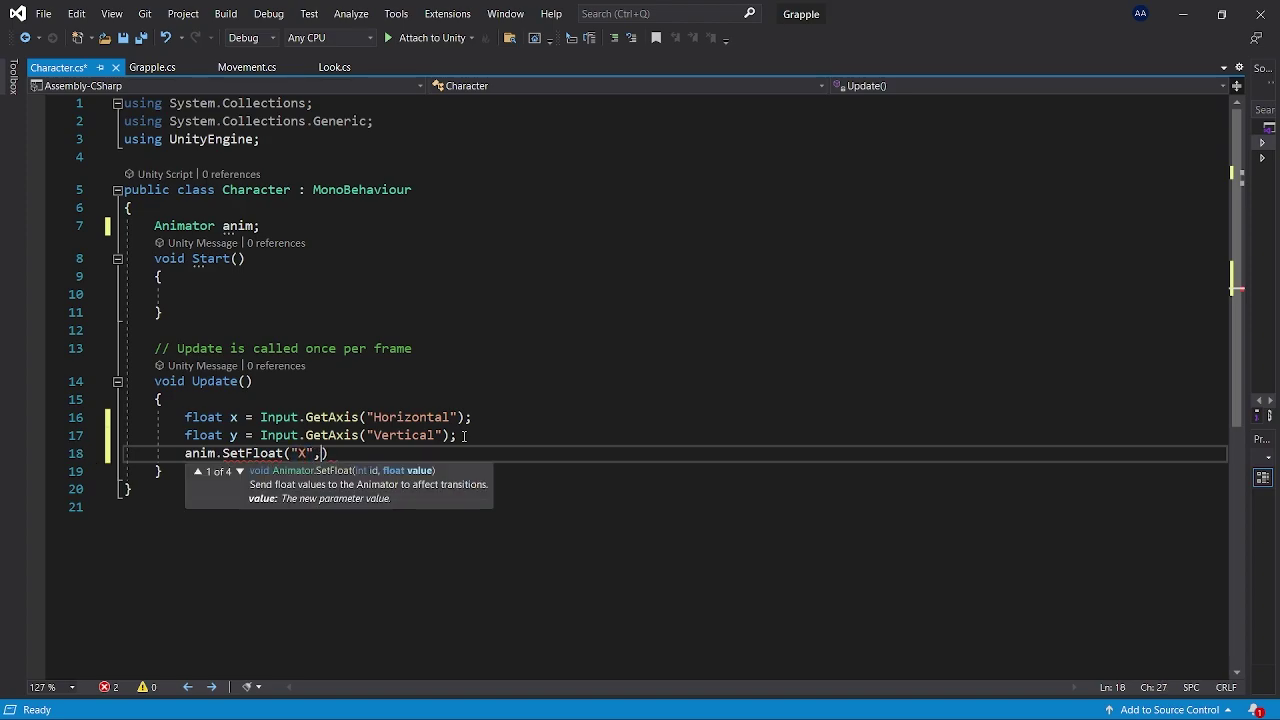
type("x);")
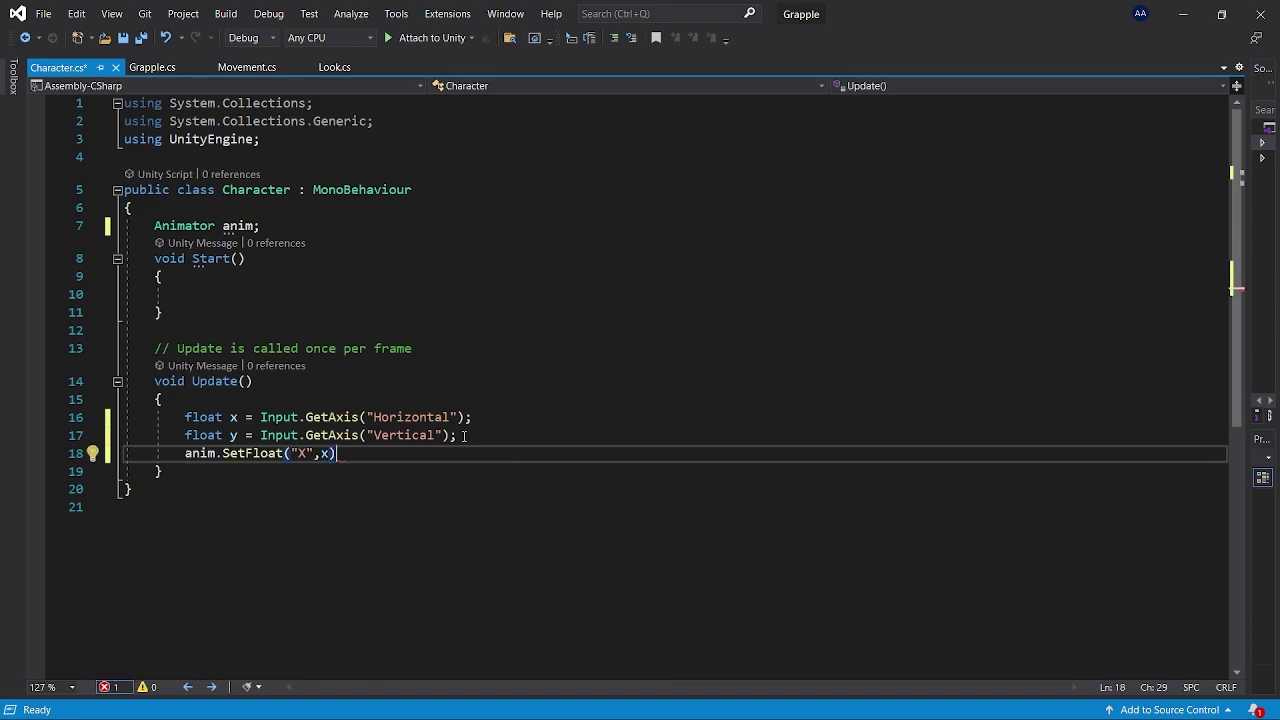
- Copy it to line 19 as 'anim.SetFloat("y", y);'
key("ctrl+shift+Left")
key("ctrl+shift+Left")
key("ctrl+shift+Left")
key("ctrl+shift+Left")
key("ctrl+shift+Left")
key("ctrl+shift+Left")
key("ctrl+shift+Left")
key("ctrl+shift+Left")
key("ctrl+c")
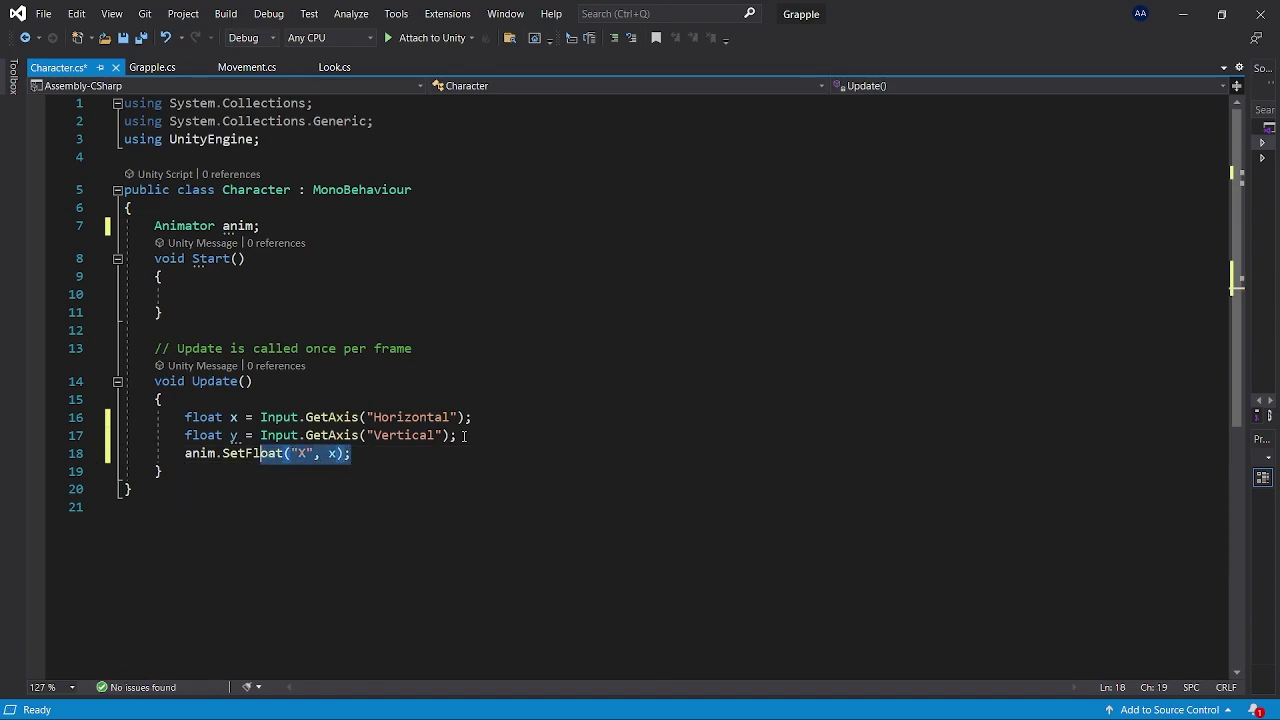
key("End")
key("Return")
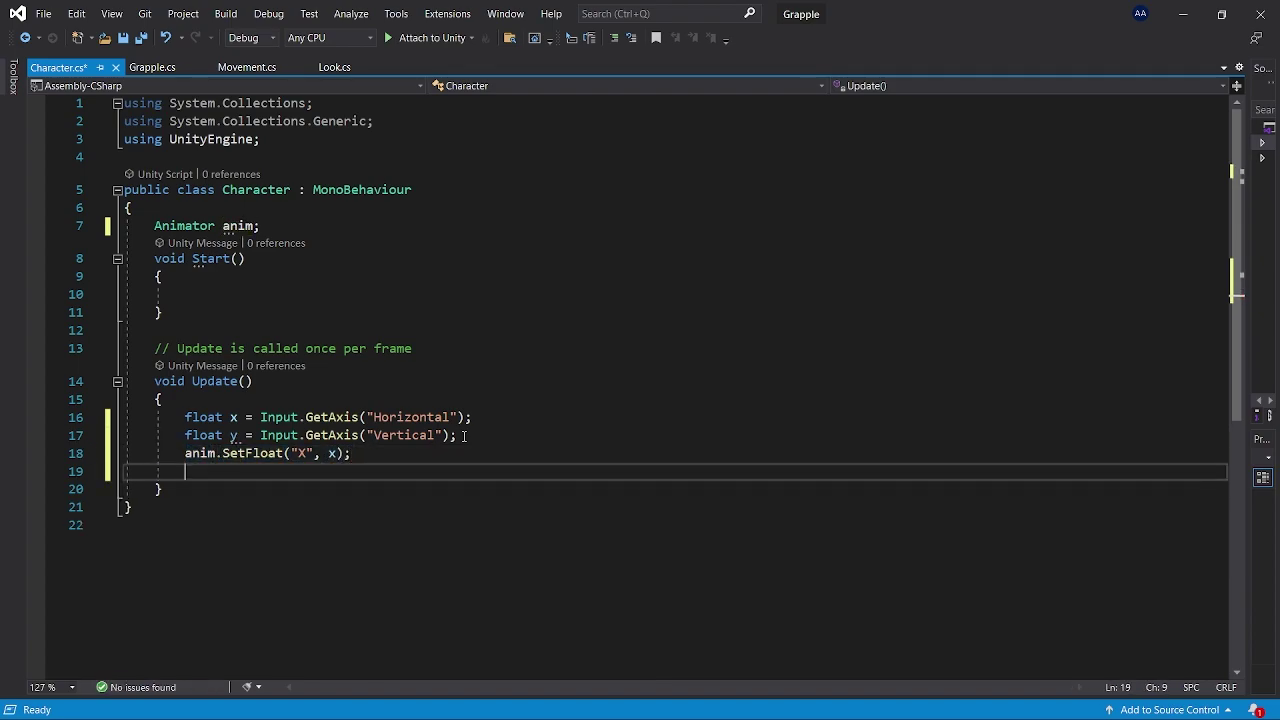
key("ctrl+v")
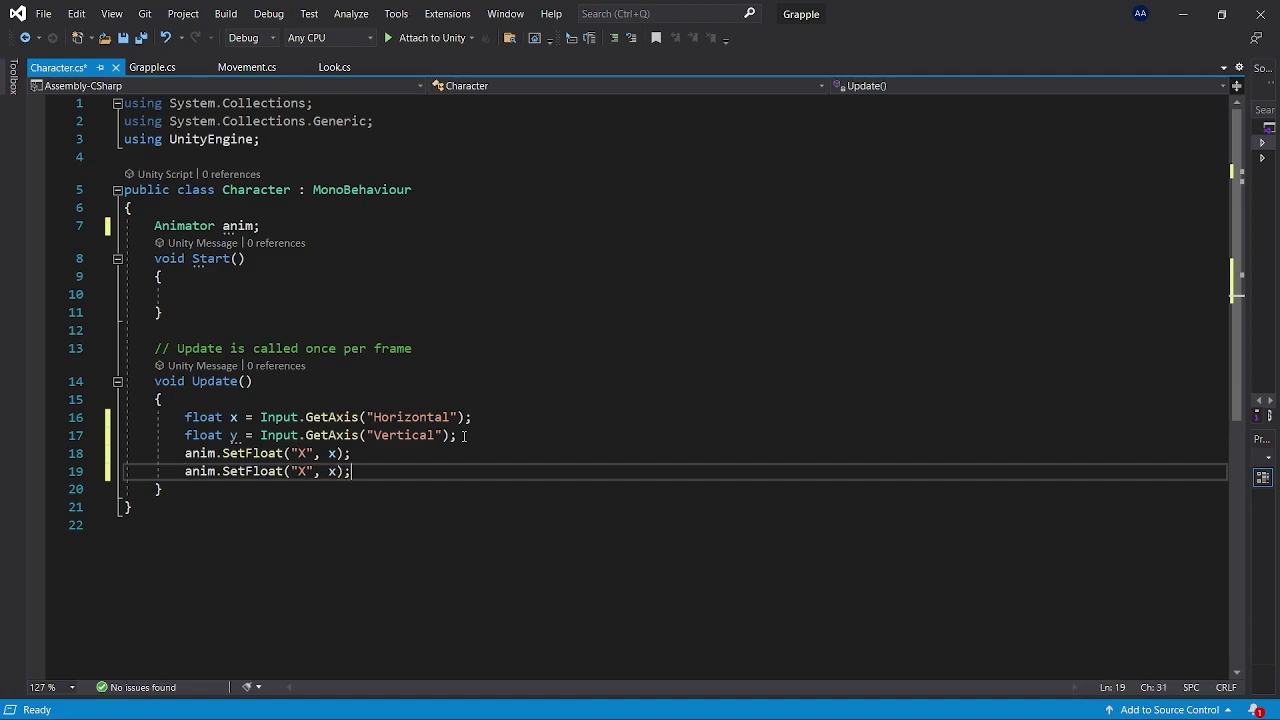
left_click(310, 471)
key("BackSpace")
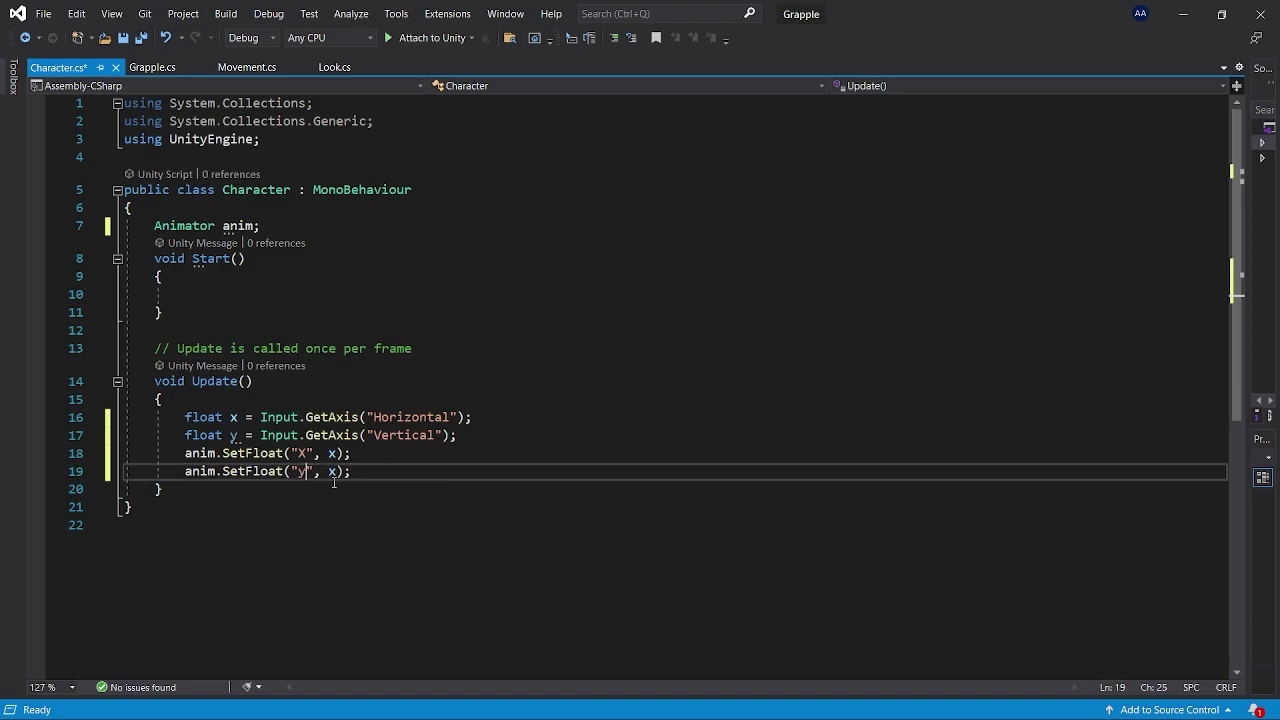
type("y")
left_click(333, 471)
key("BackSpace")
type("y")
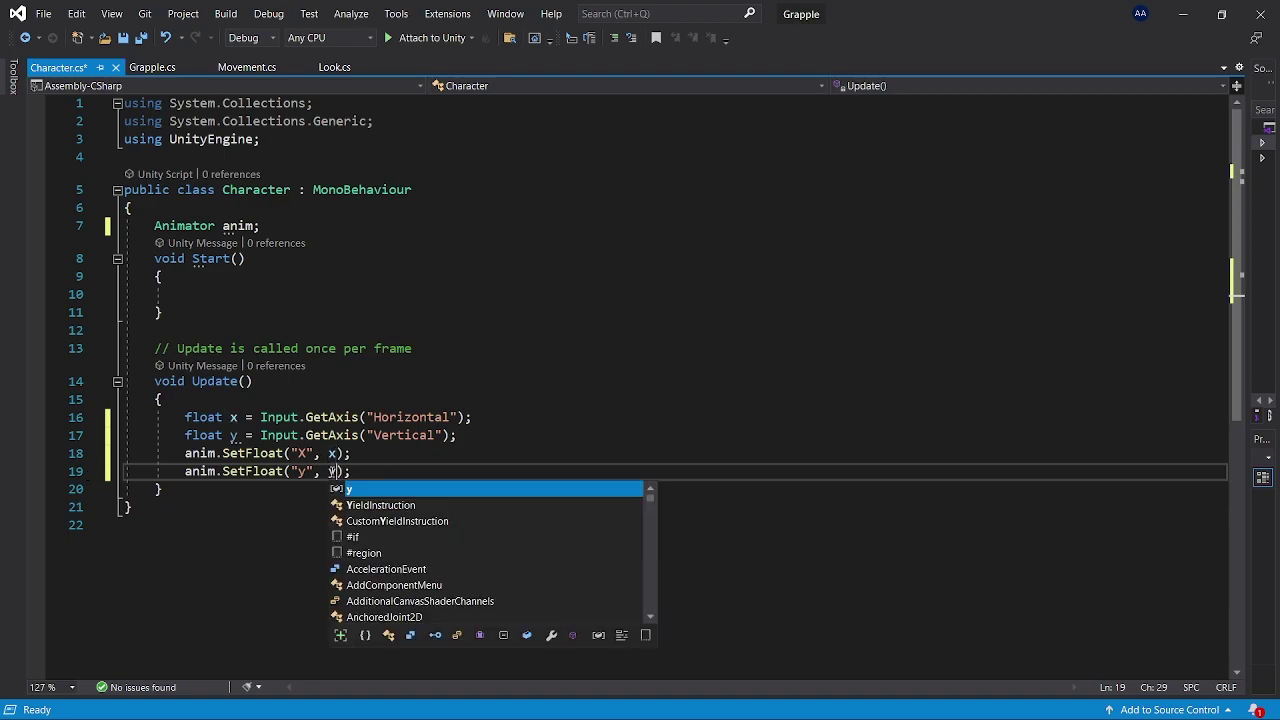
- Save the Character script and check the Animator's Y parameter name in Unity
left_click(397, 458)
key("ctrl+s")
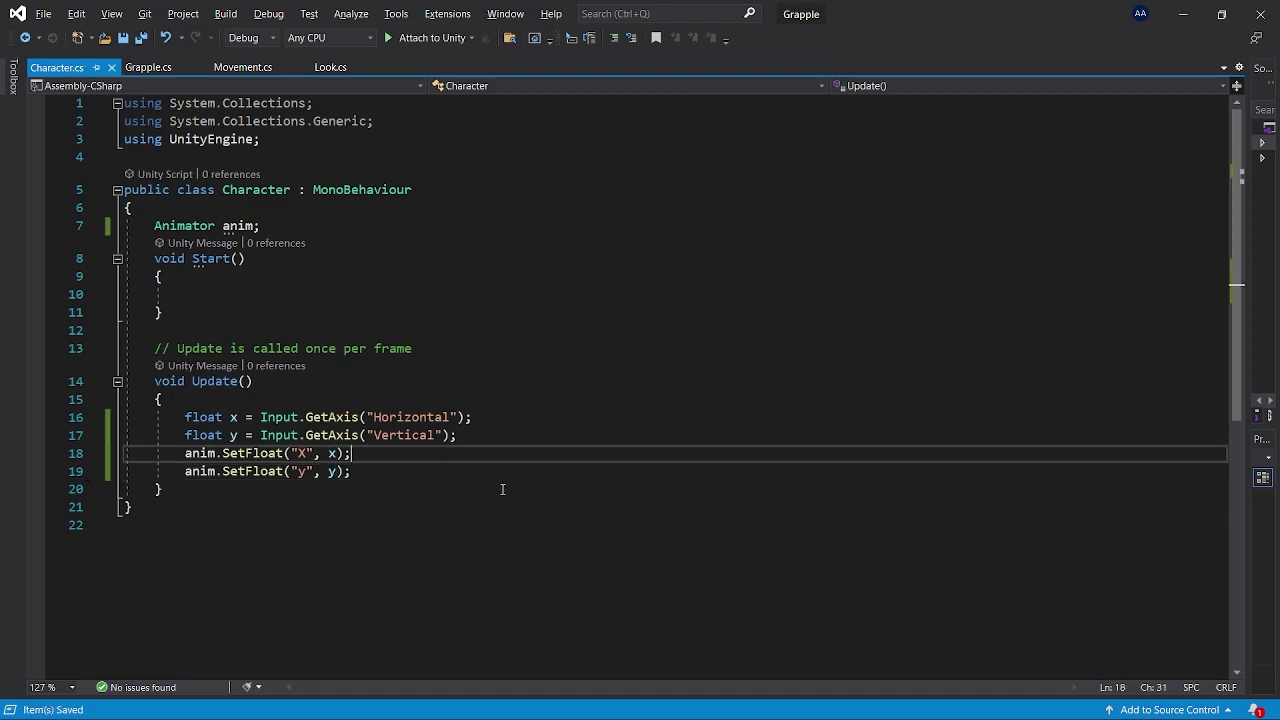
key("alt+Tab")
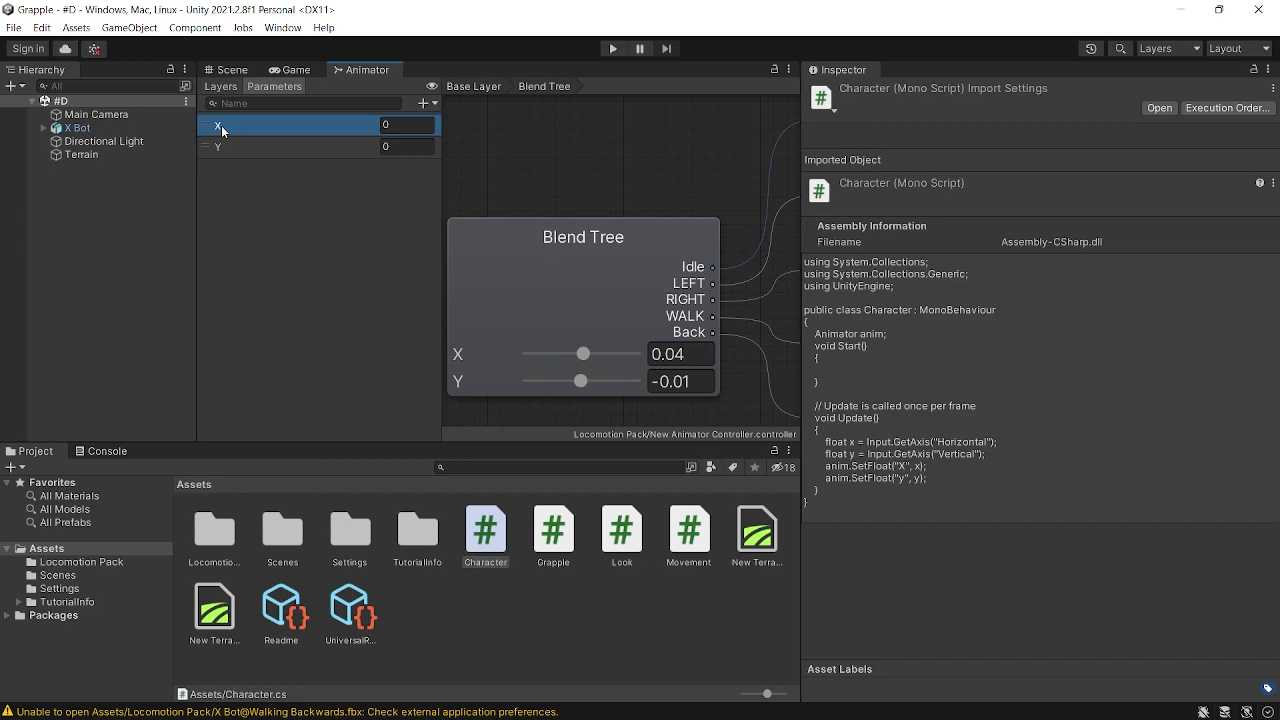
left_click(224, 146)
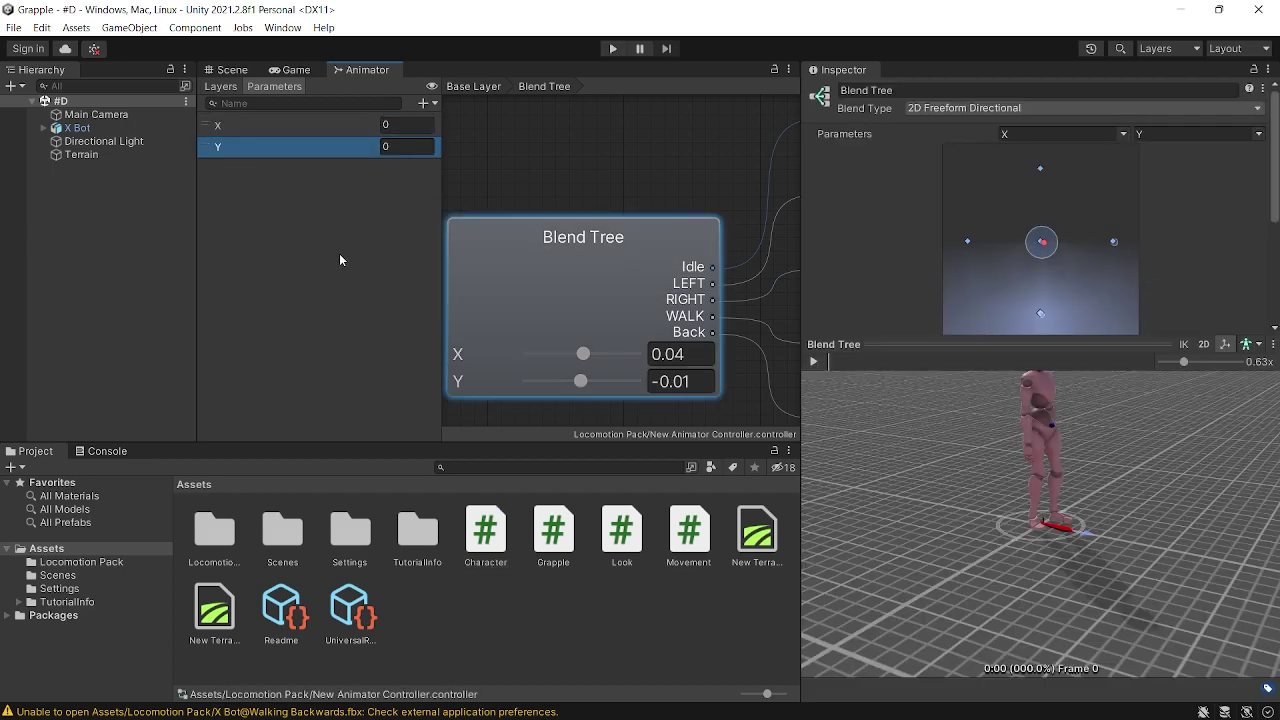
key("alt+Tab")
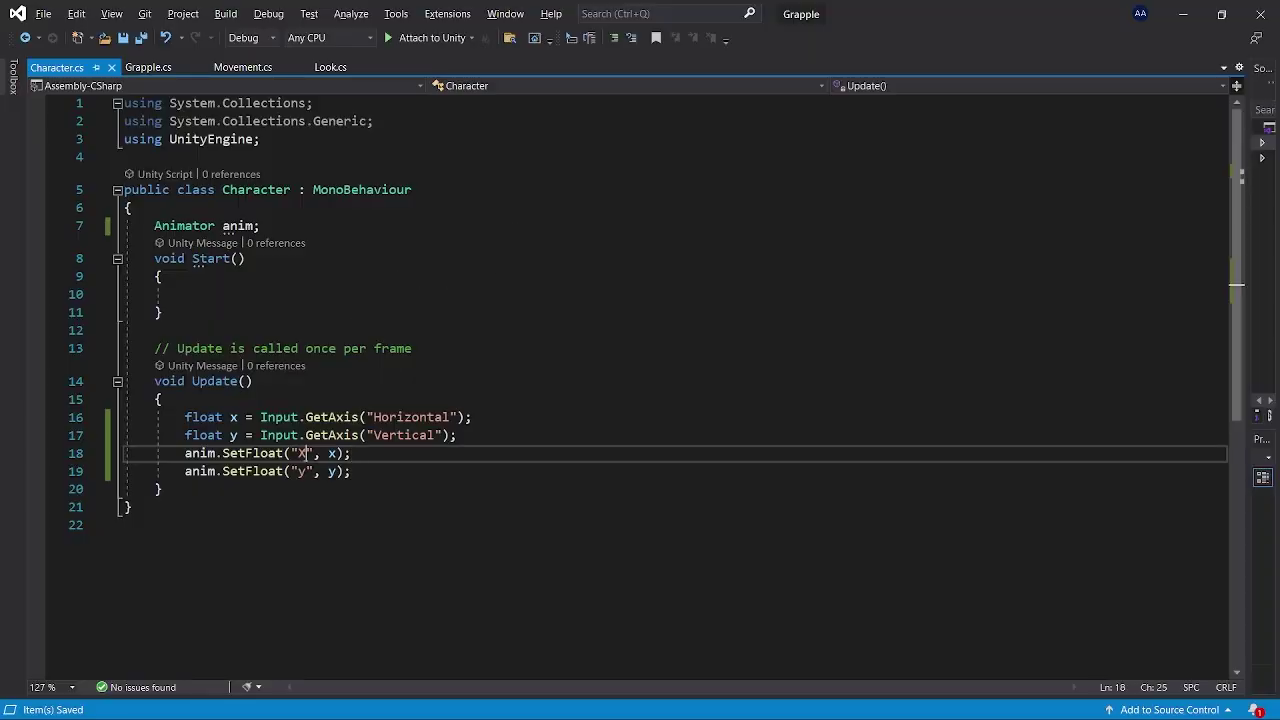
- Change the second SetFloat parameter name to capital "Y" and save
left_click(304, 471)
key("BackSpace")
type("Y")
key("ctrl+s")
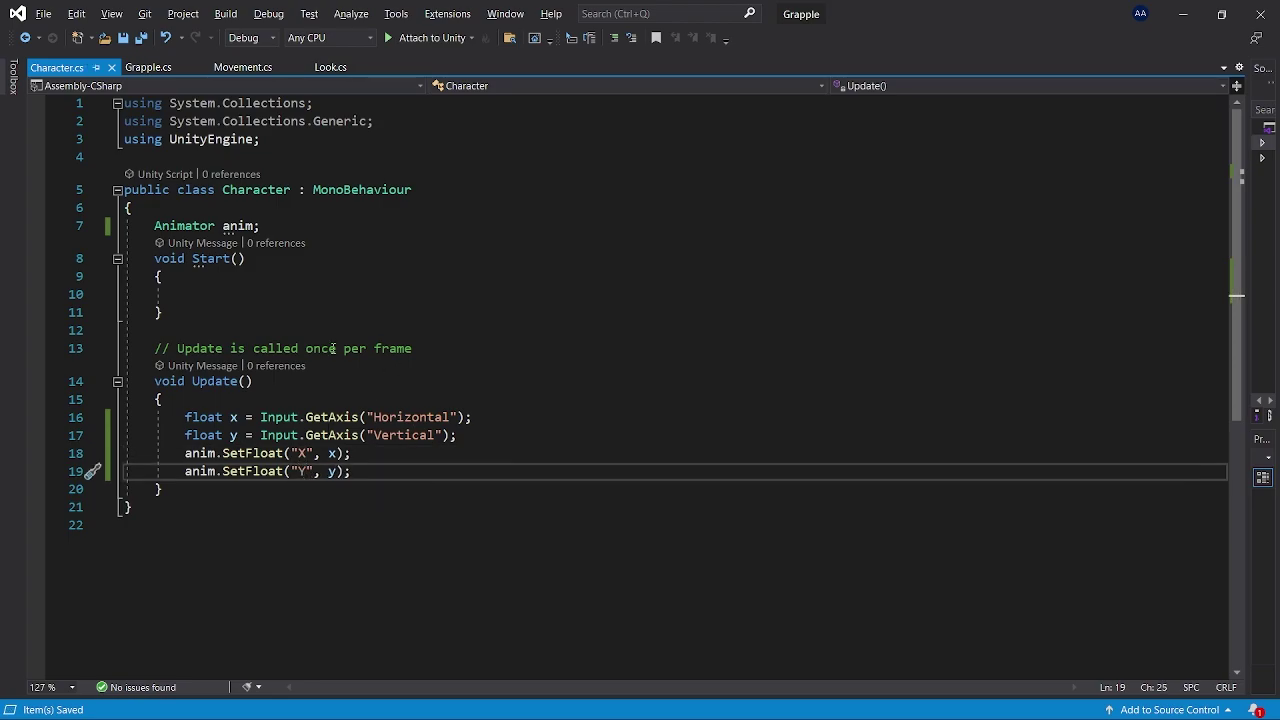
- Make the anim field public by adding 'public' before Animator on line 7
left_click(152, 226)
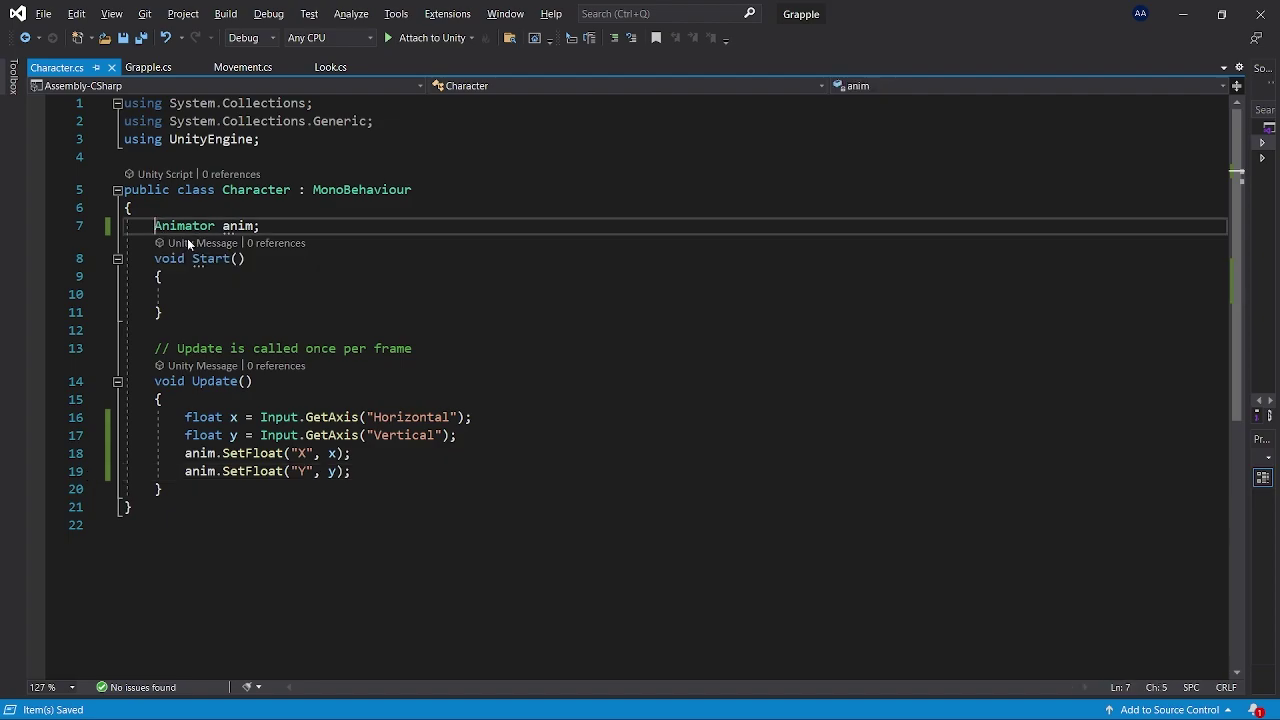
type("pu")
key("BackSpace")
key("Escape")
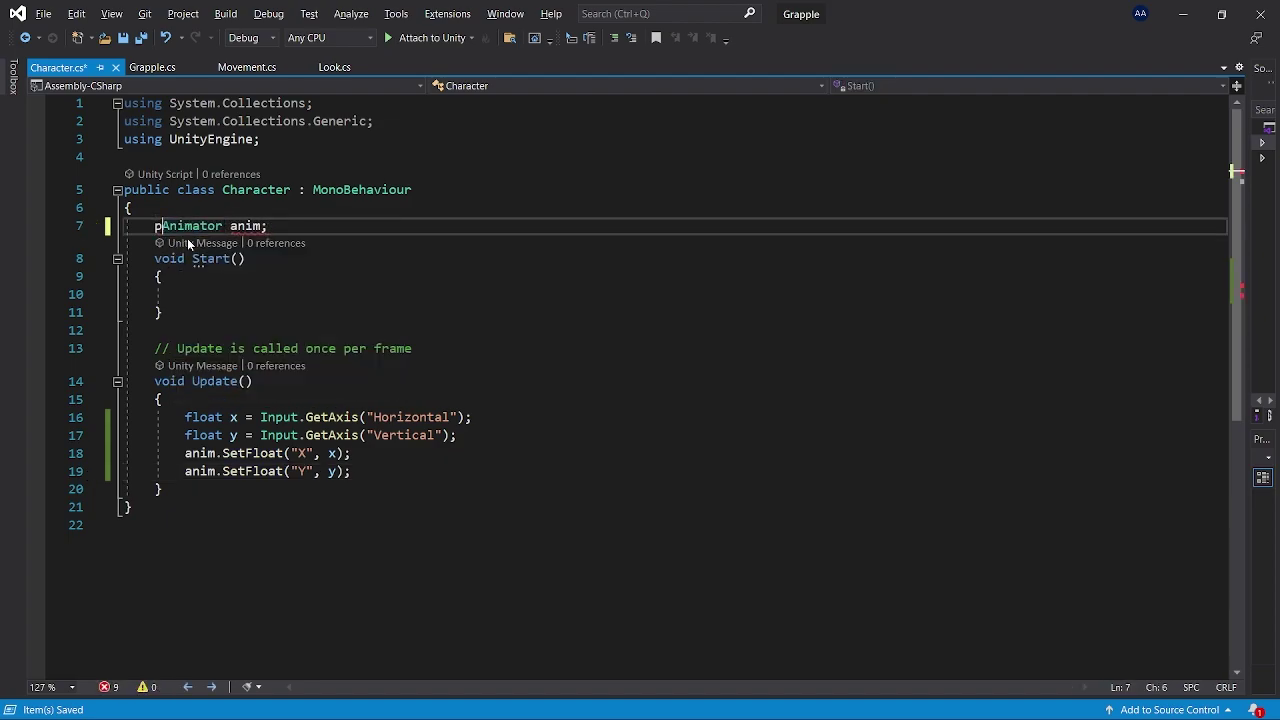
key("BackSpace")
type("bli")
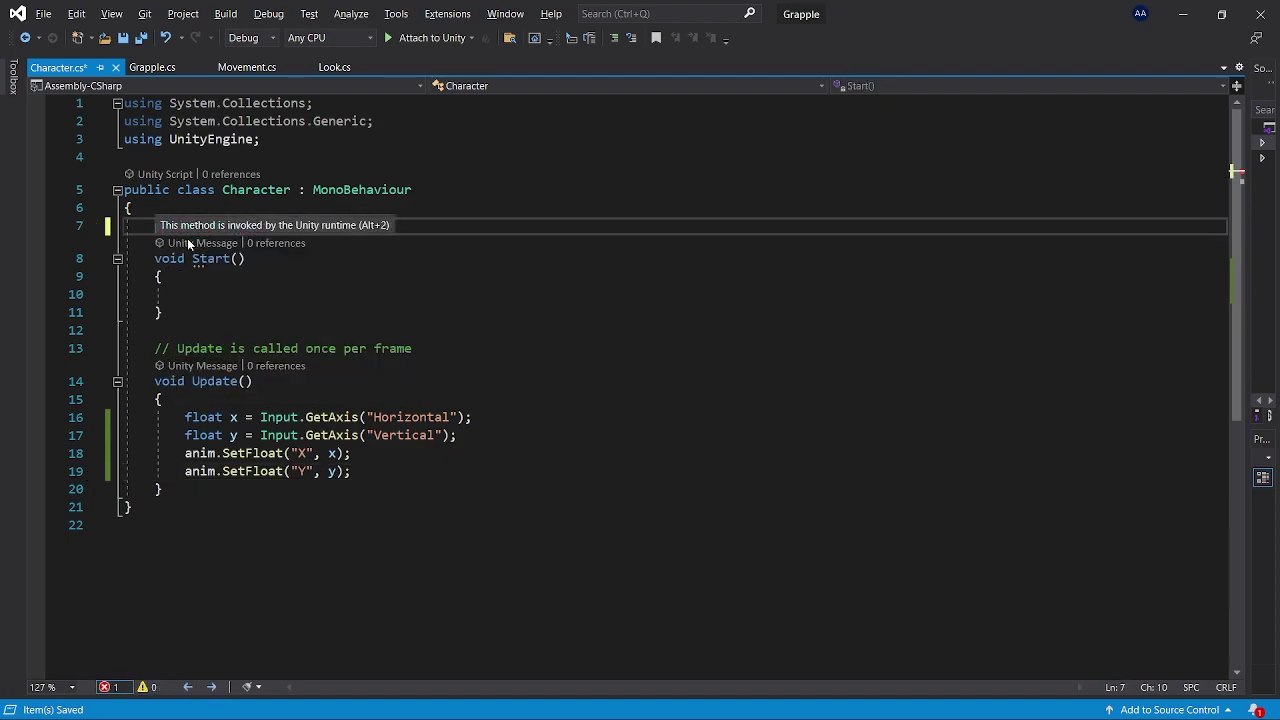
type("c Animator anim;")
left_click(288, 248)
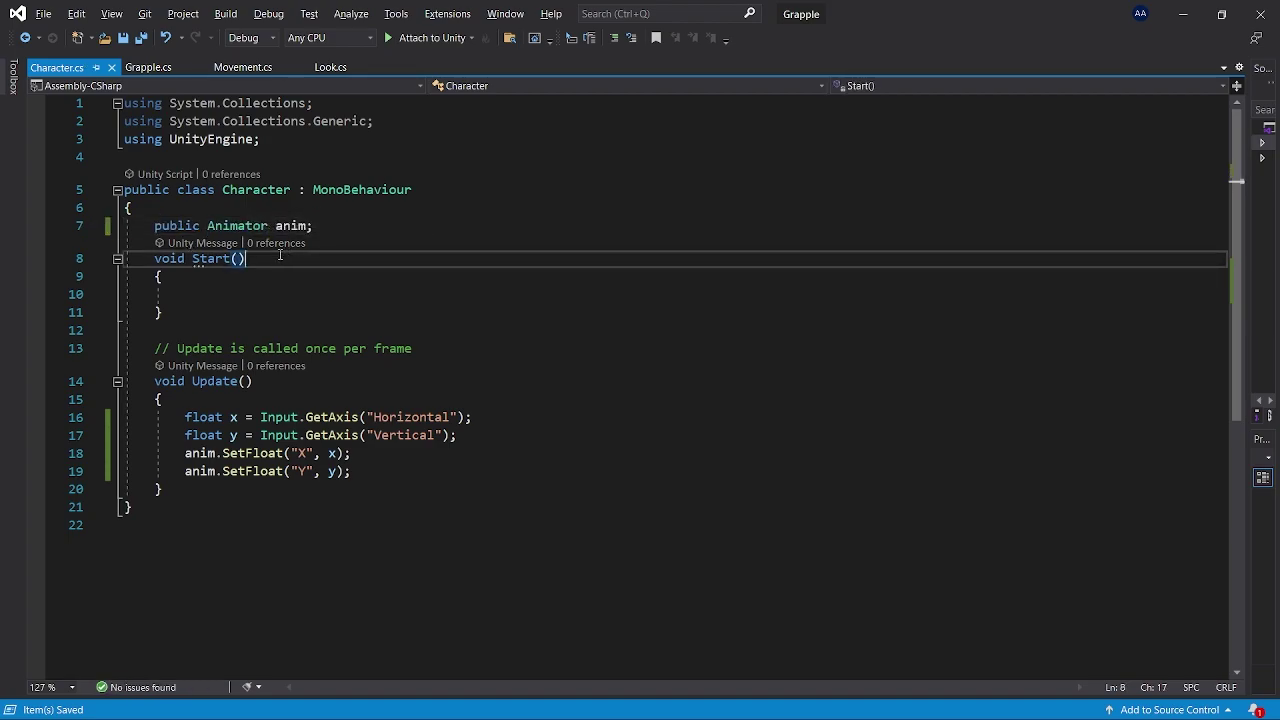
left_click(244, 293)
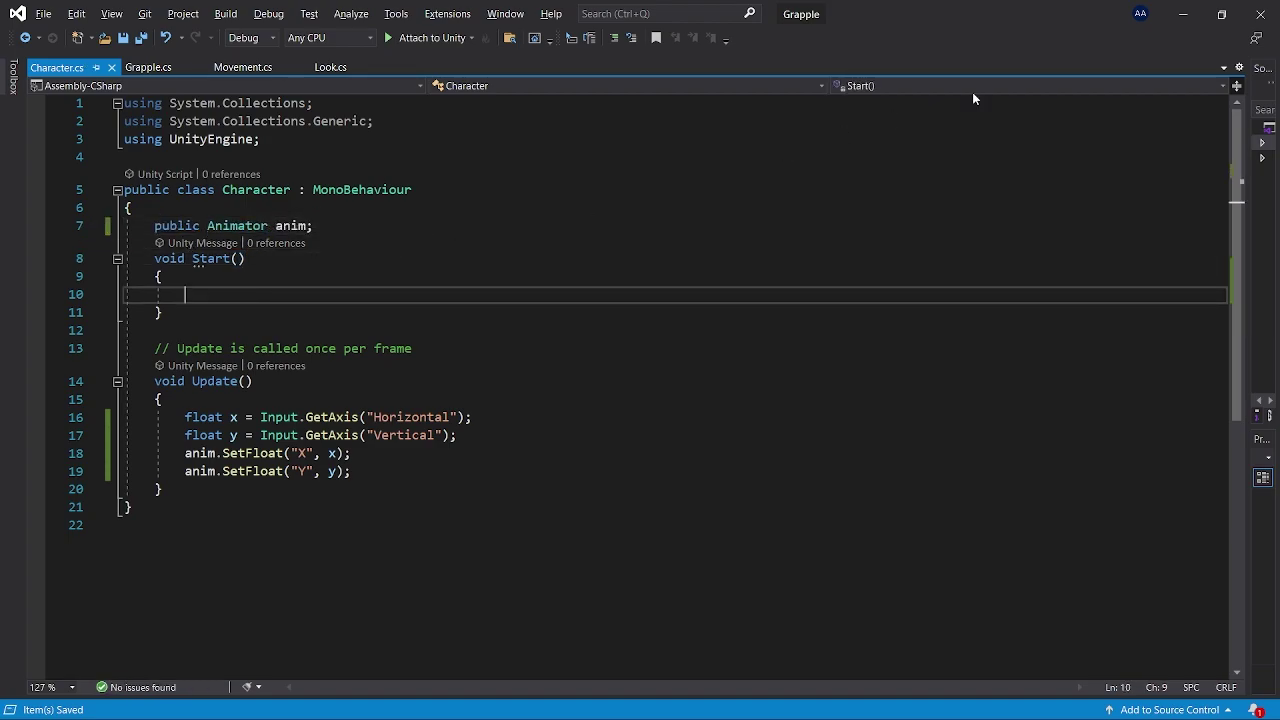
left_click(1182, 20)
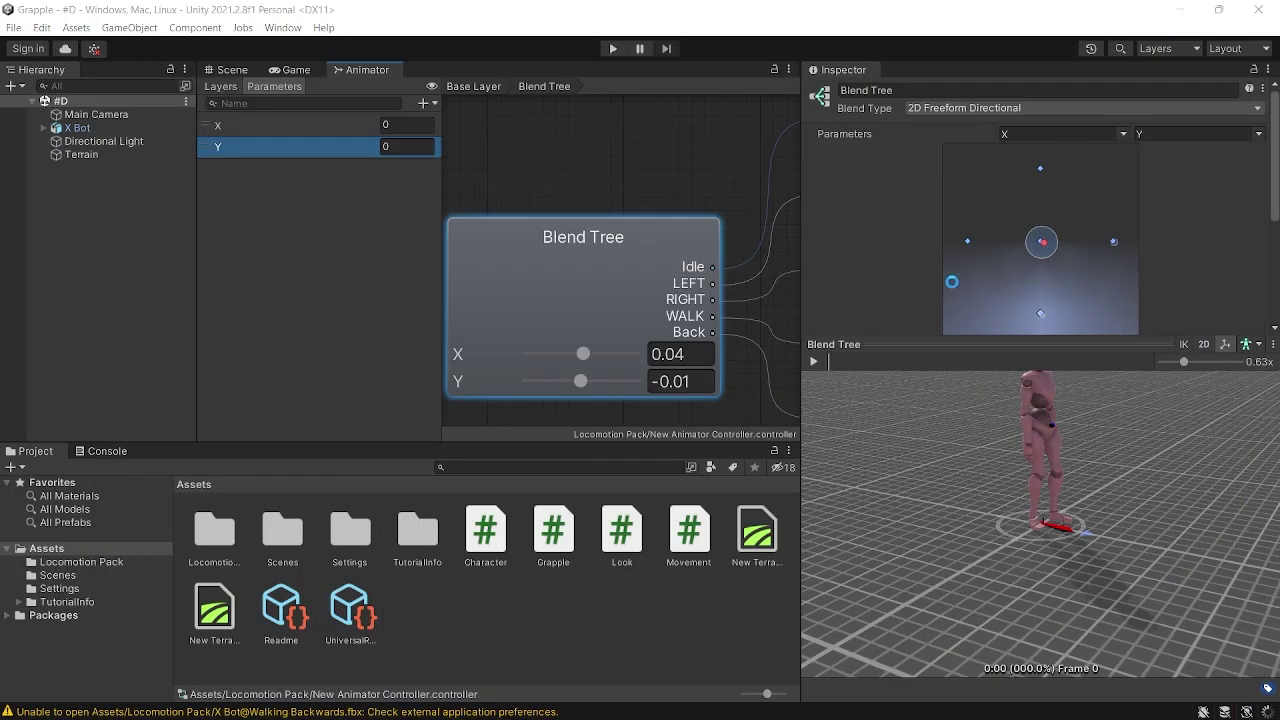
- Assign New Animator Controller to the scene X Bot's Animator Controller slot
left_click(230, 69)
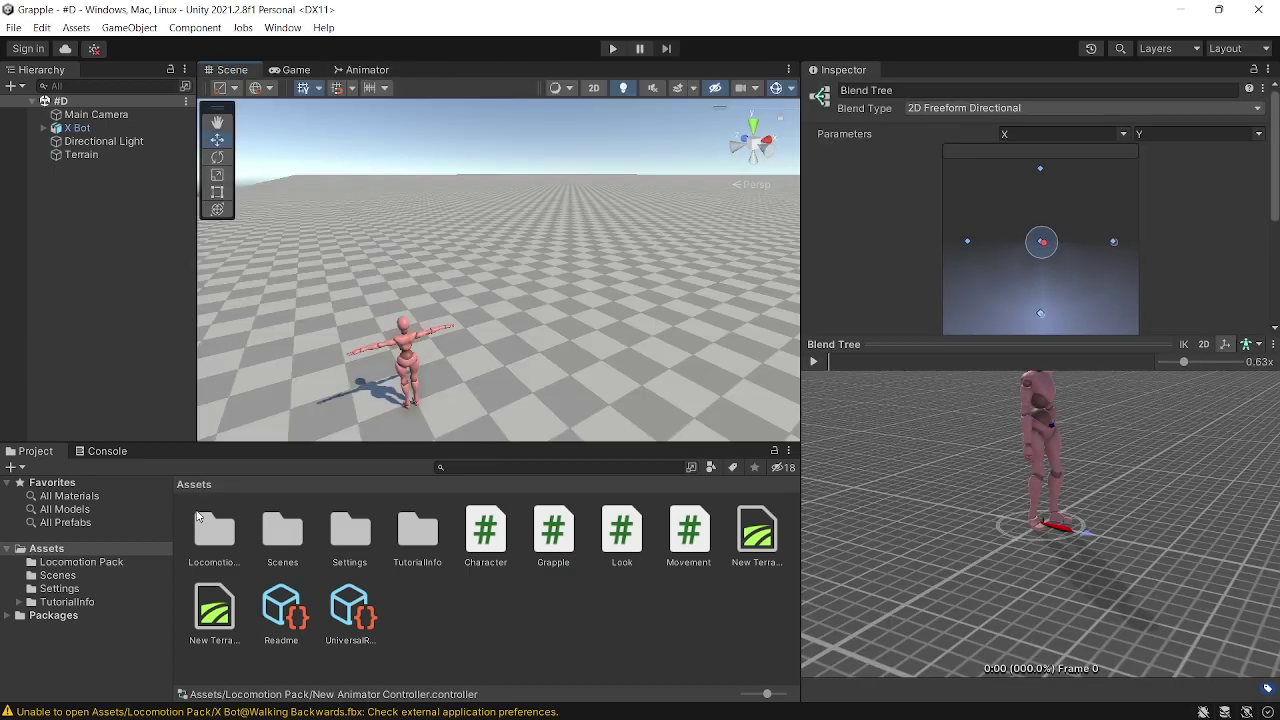
double_click(215, 526)
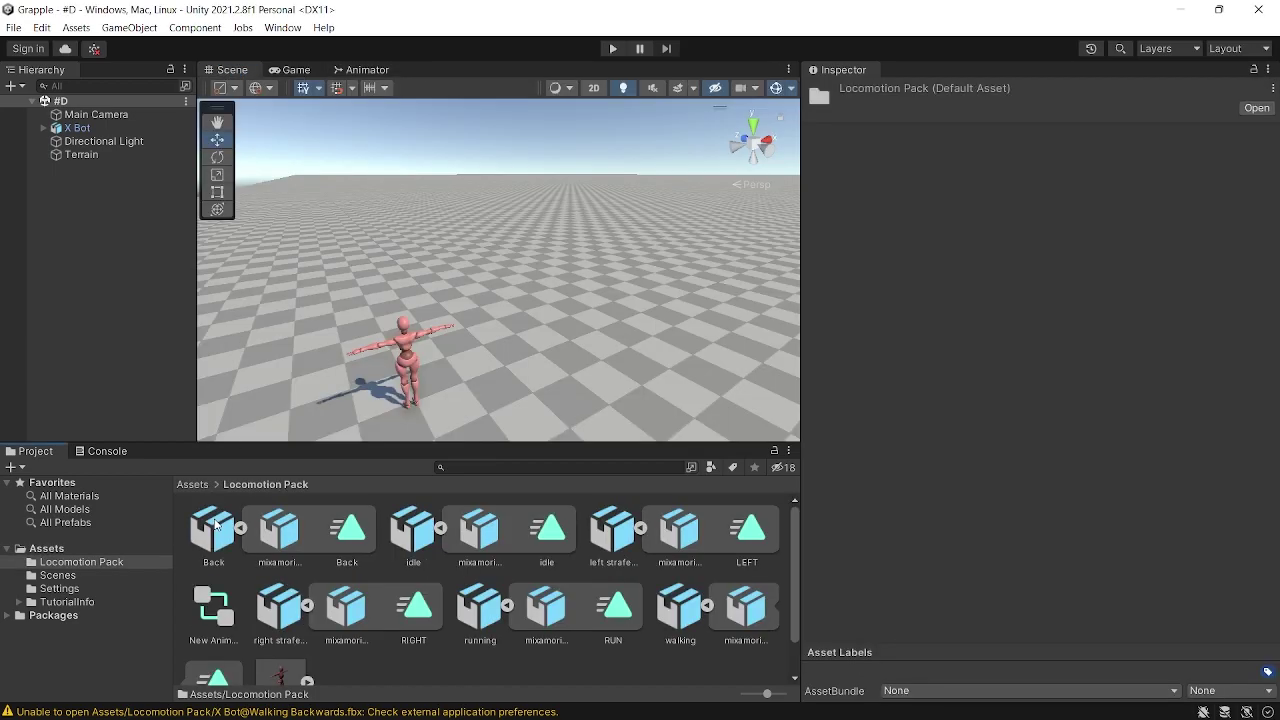
left_click(304, 678)
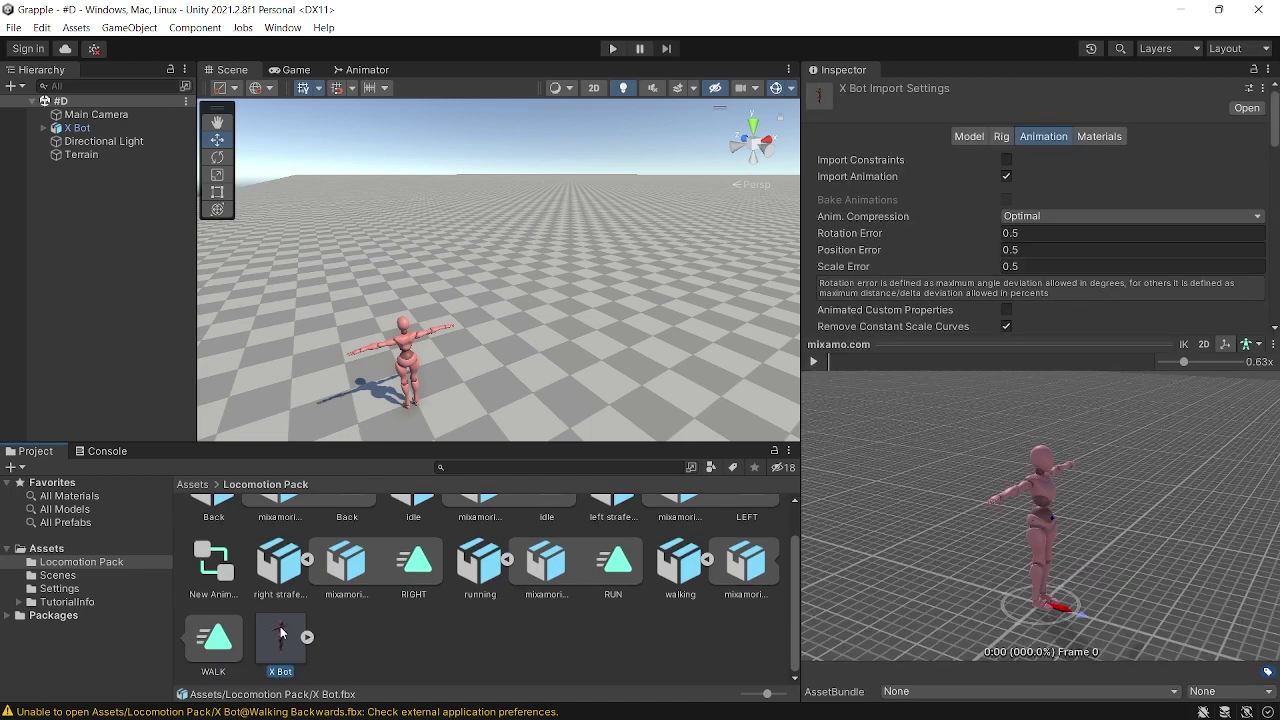
left_click_drag(281, 634, 478, 384)
key("Escape")
left_click(404, 353)
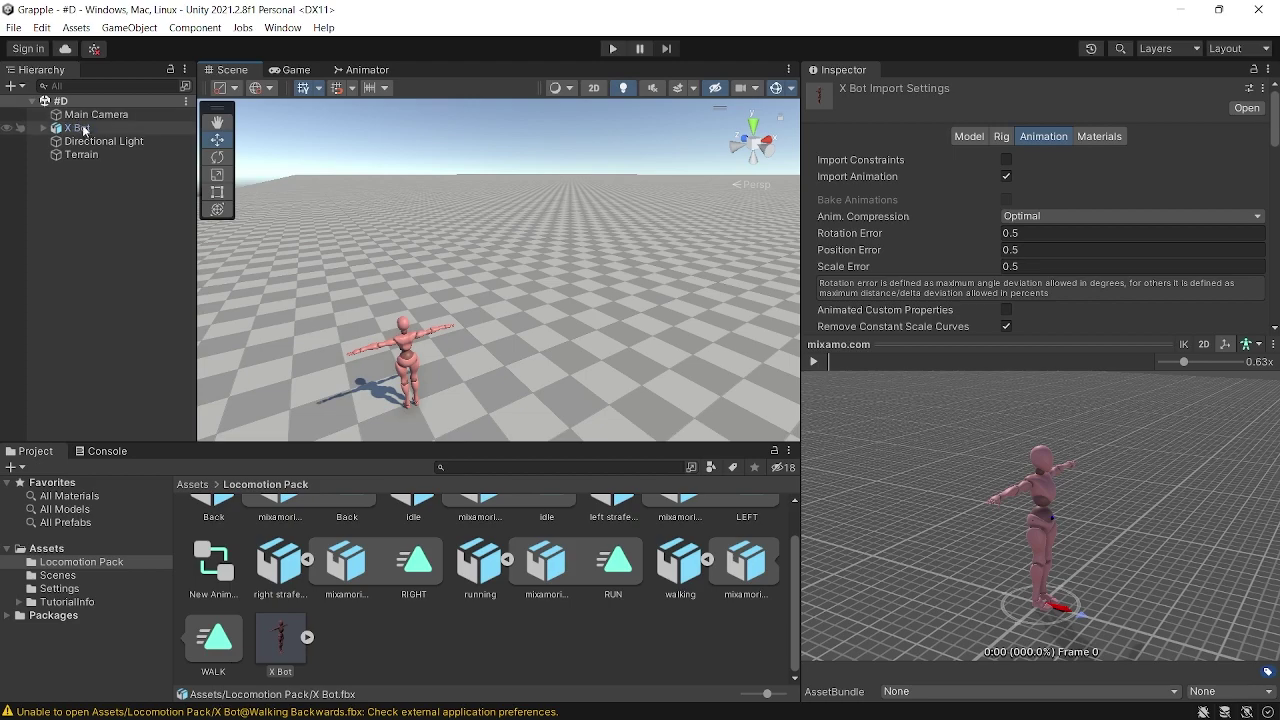
scroll(507, 612, "up", 1)
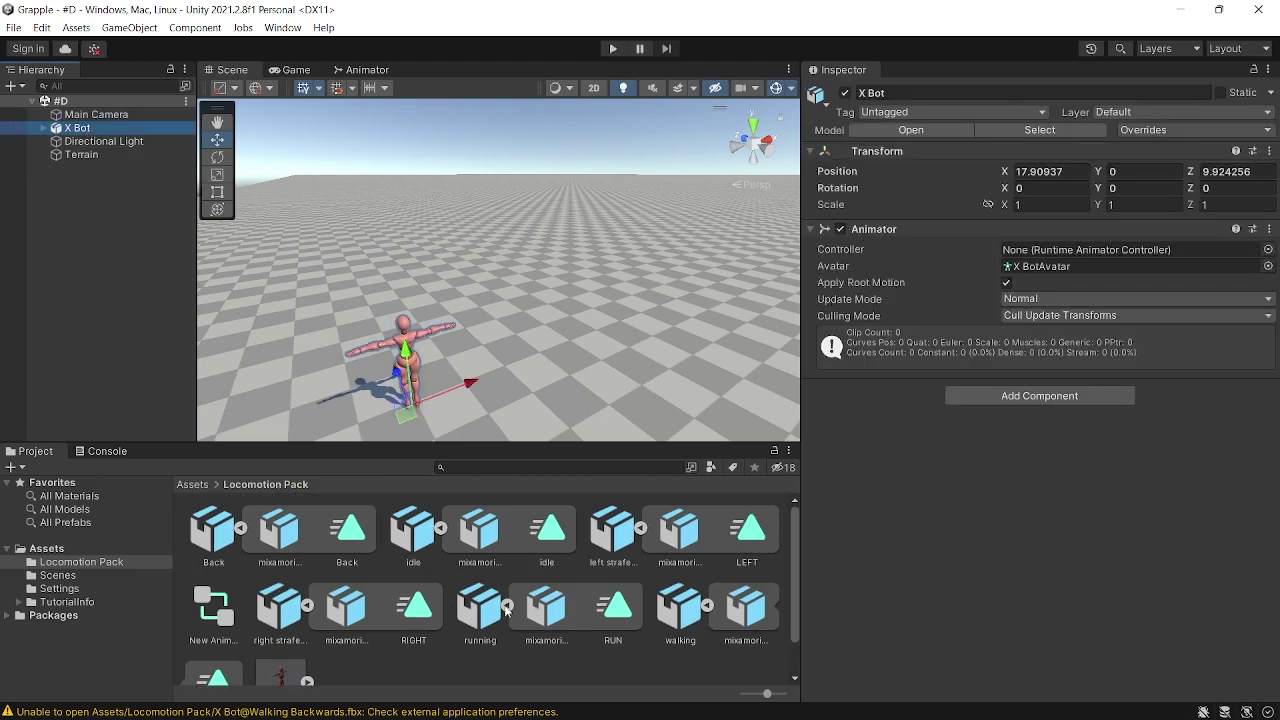
left_click_drag(214, 611, 1012, 252)
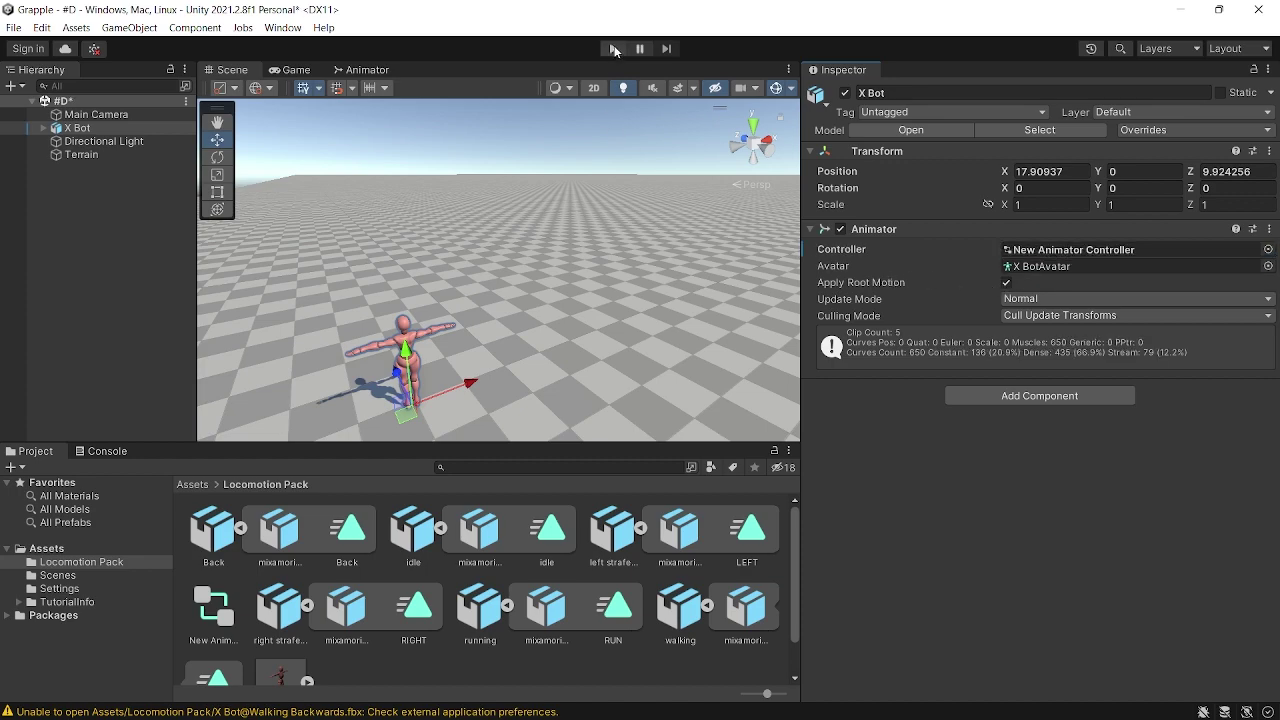
- Add the Character script to X Bot and link its Animator to the Anim field
key("BackSpace")
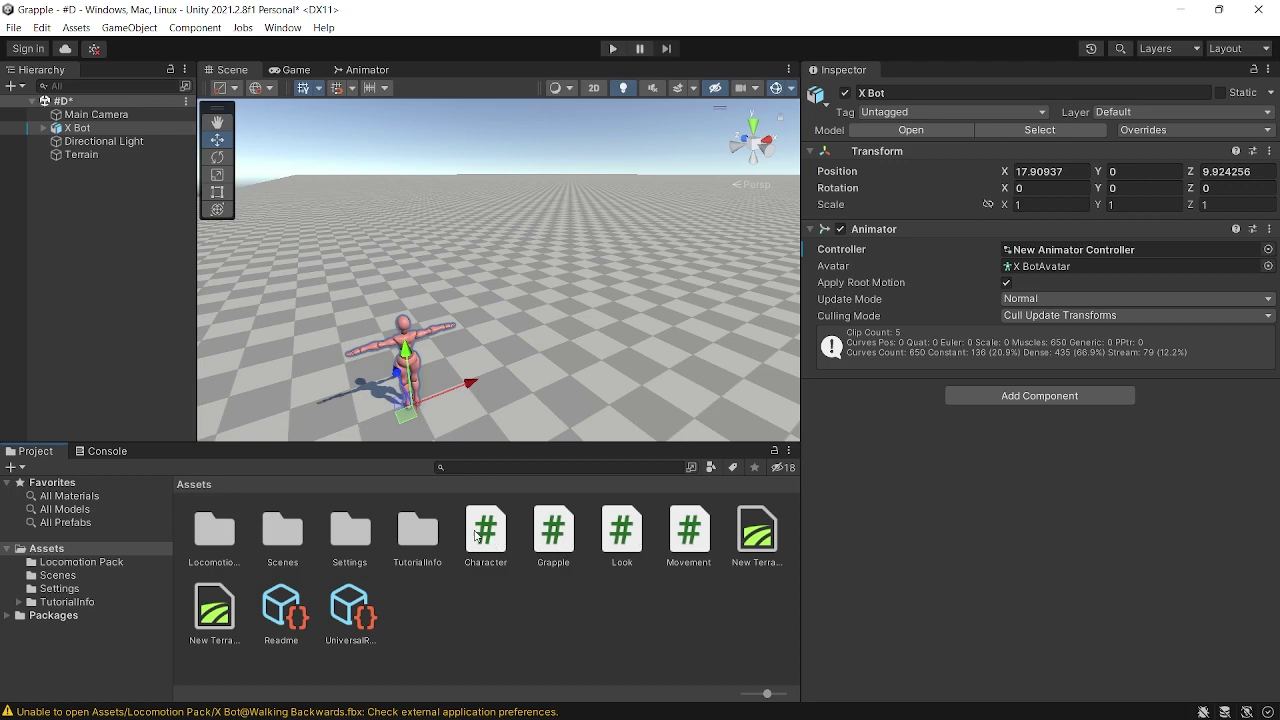
left_click_drag(477, 536, 946, 500)
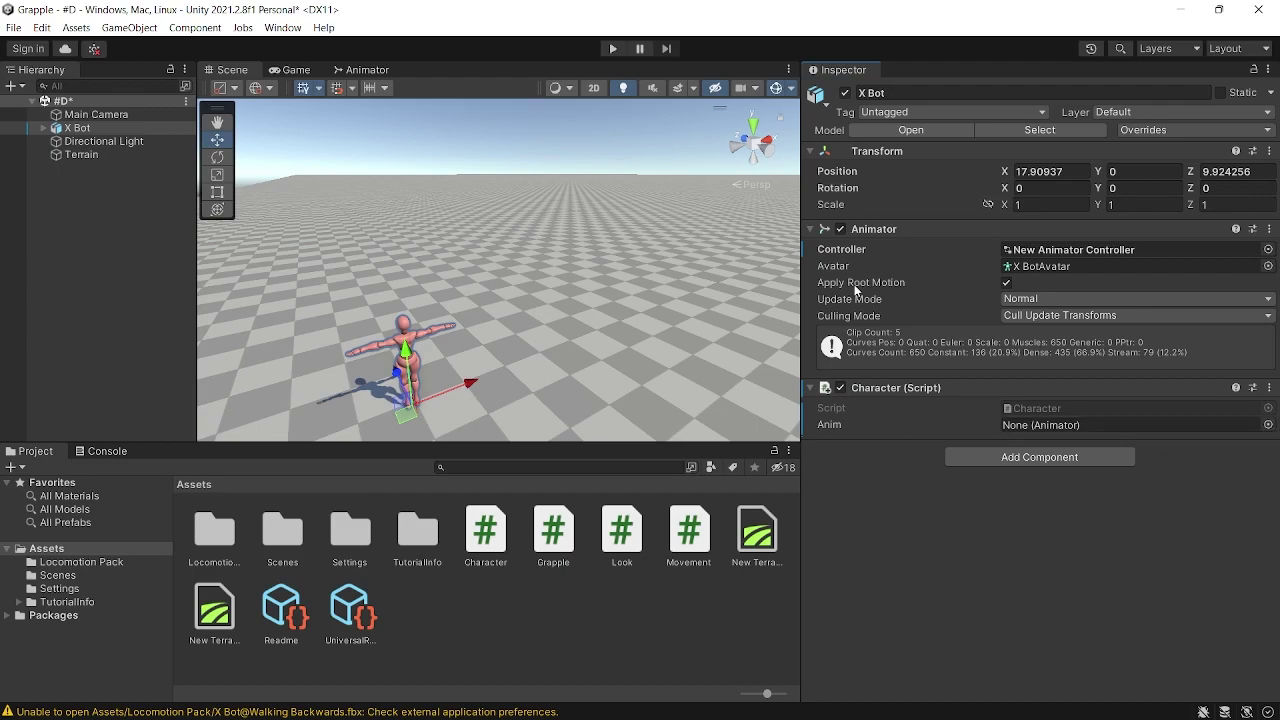
left_click_drag(900, 230, 1072, 430)
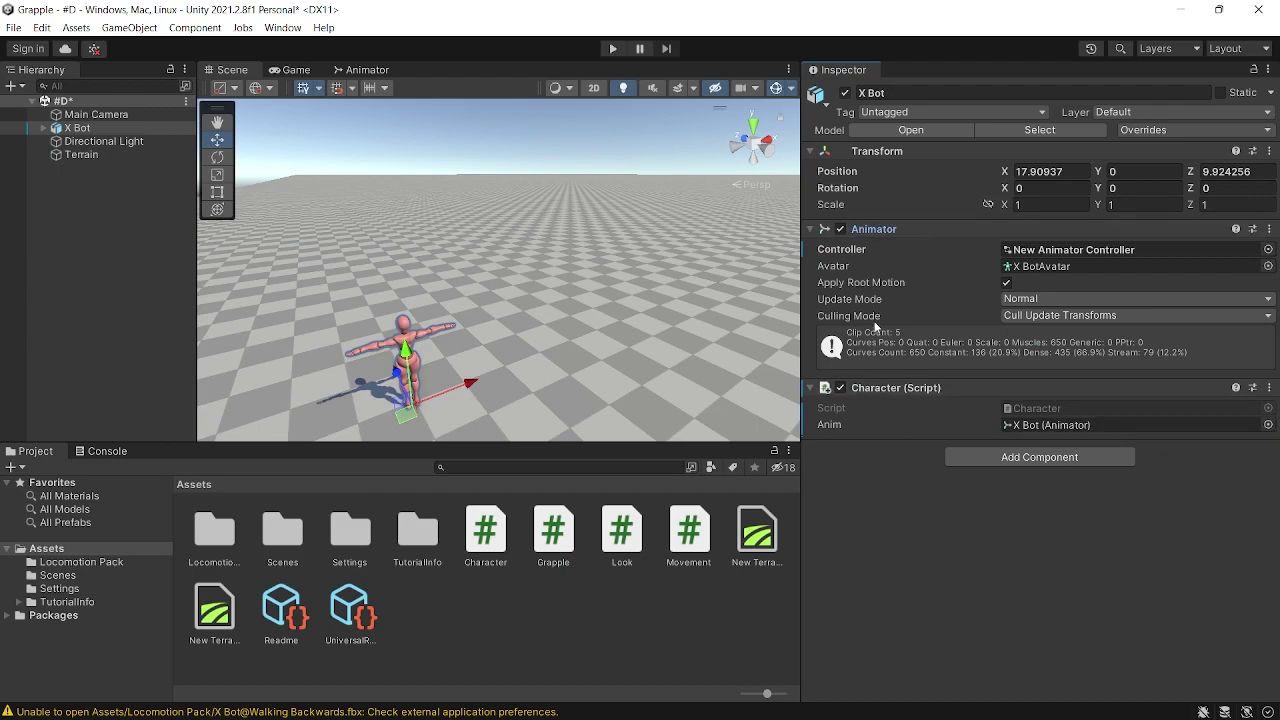
left_click_drag(802, 150, 1008, 148)
left_click_drag(673, 443, 673, 516)
- Enter Play mode and walk X Bot forward, back toward the camera, right and left
key("ctrl+p")
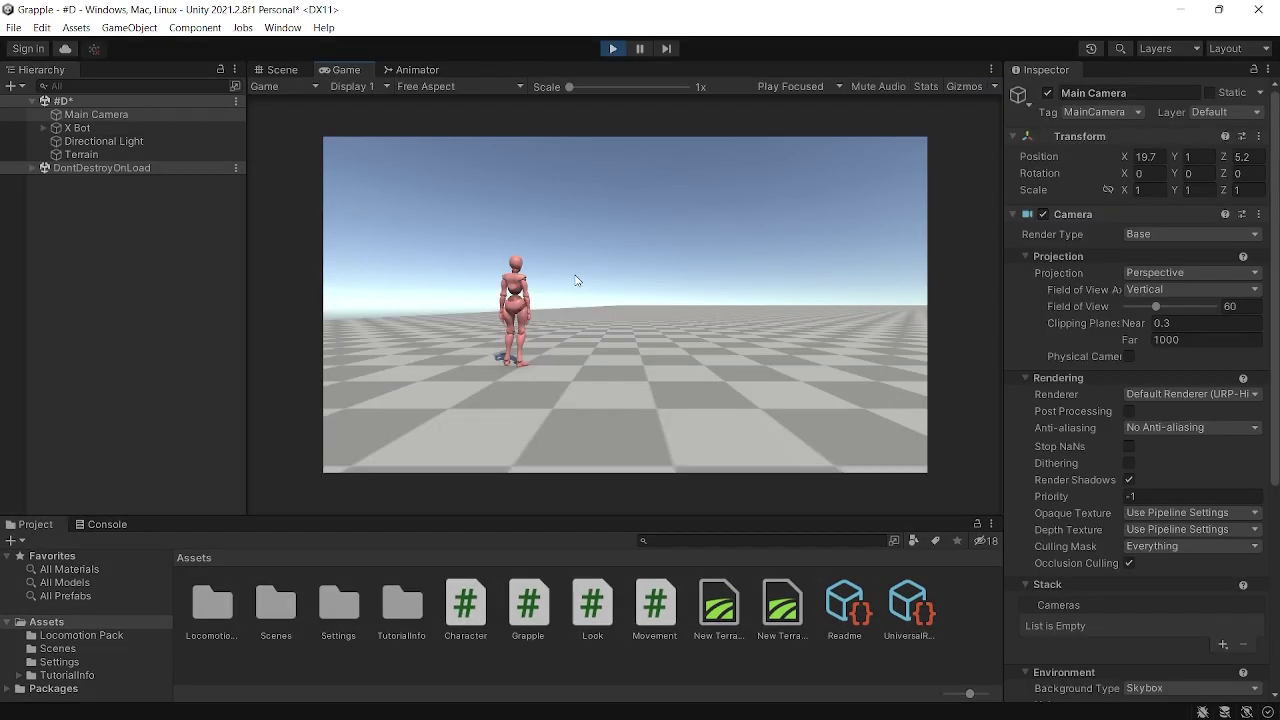
key("w")
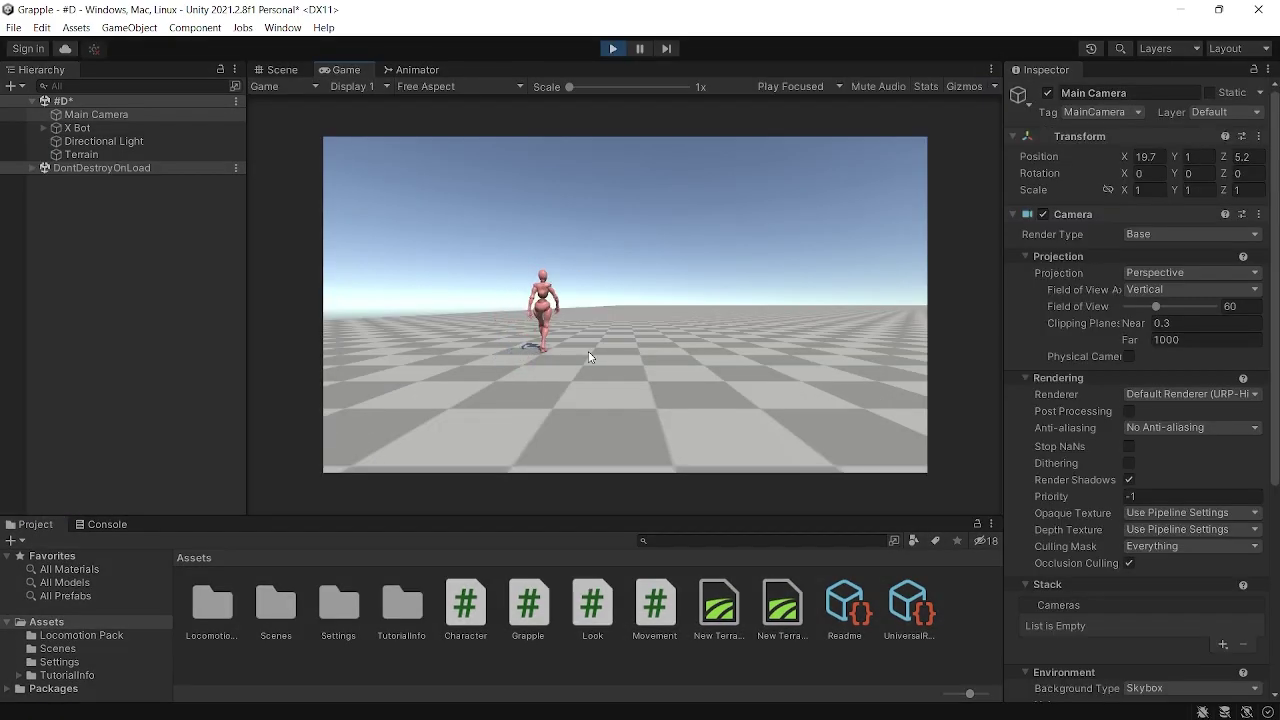
key("w")
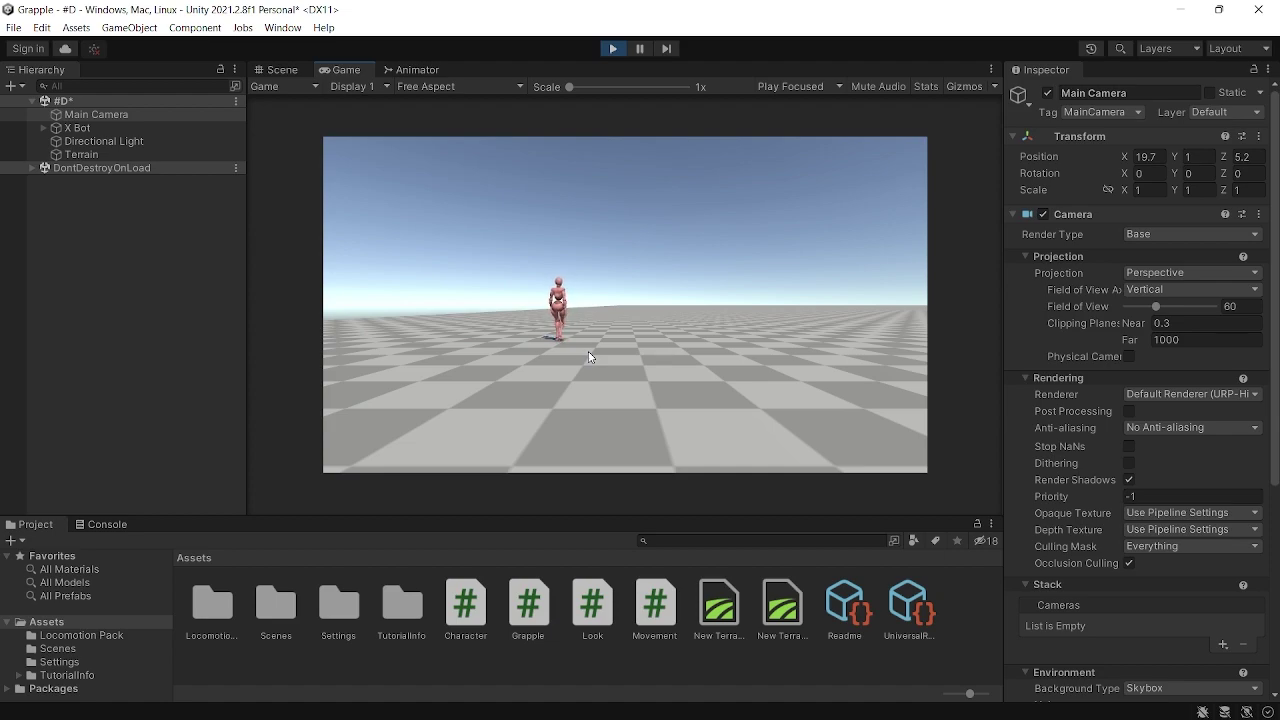
key("s")
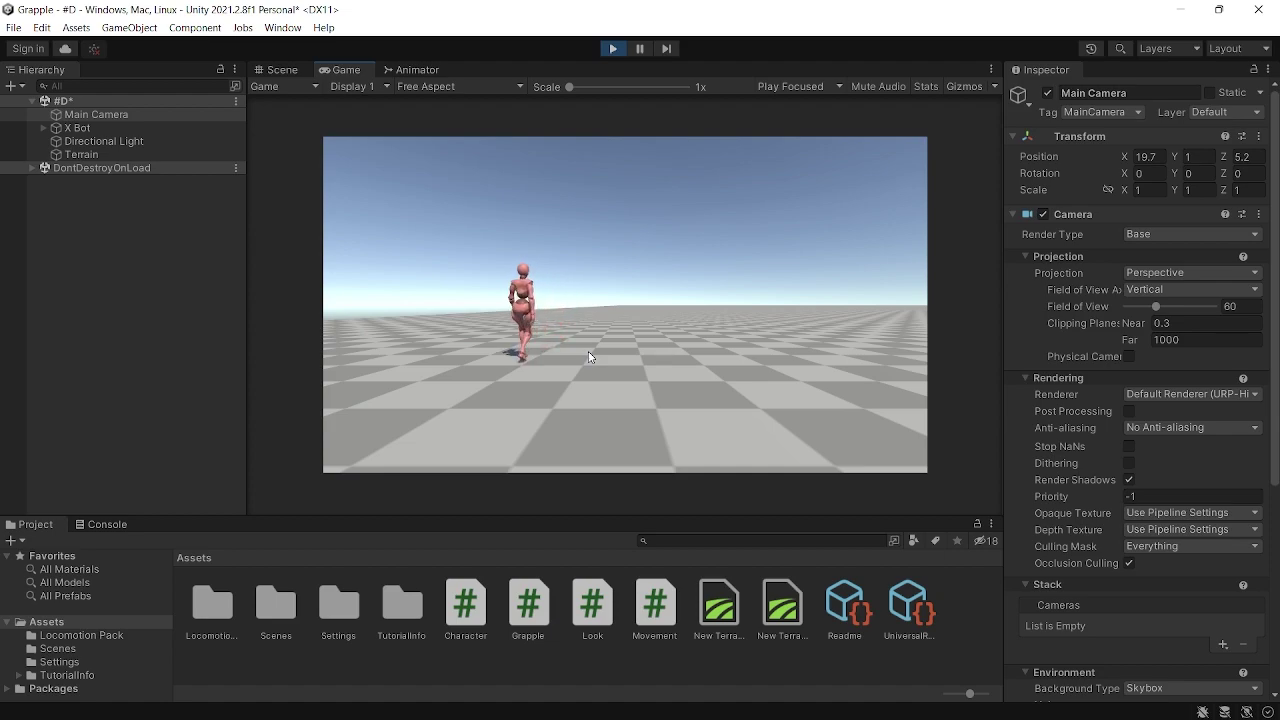
key("d")
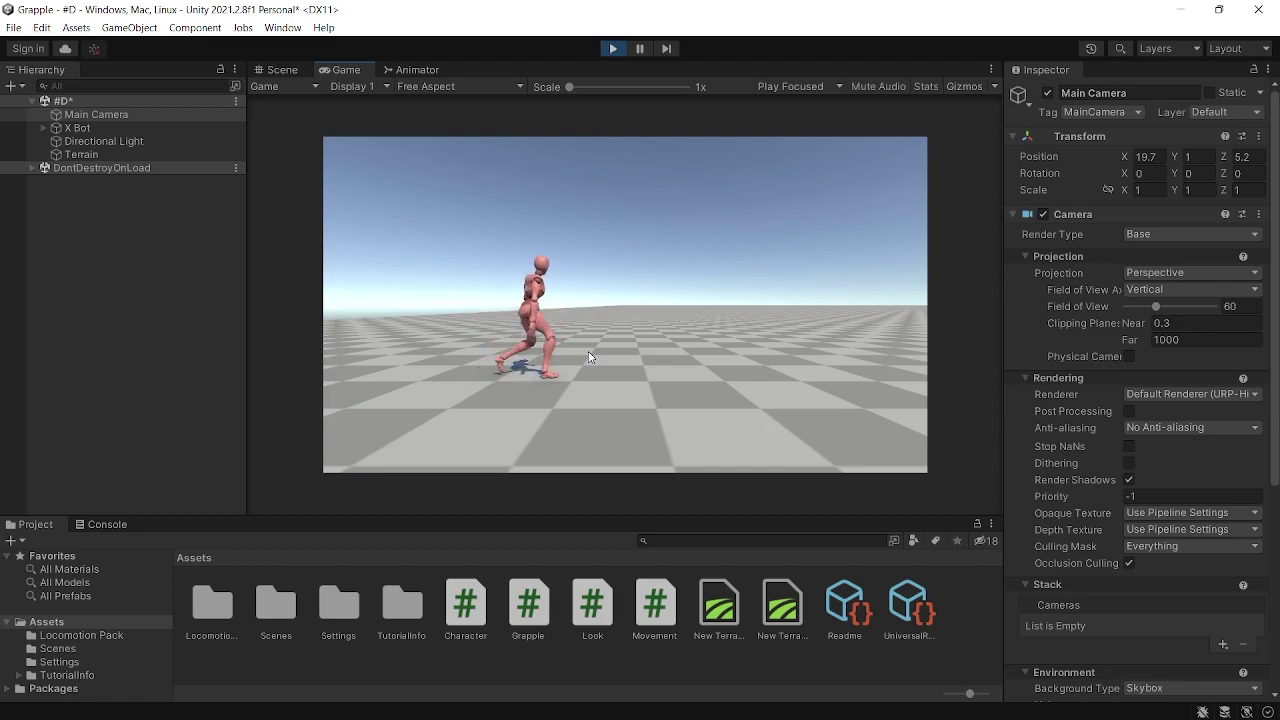
key("a")
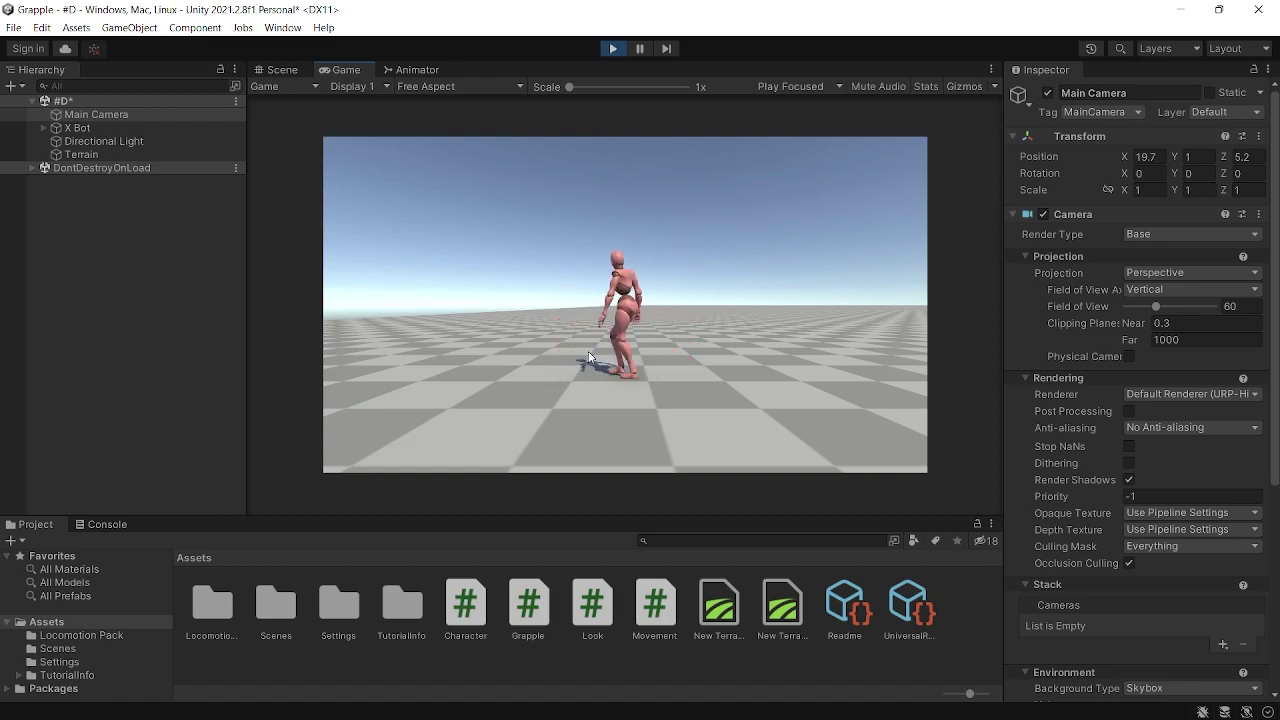
key("w")
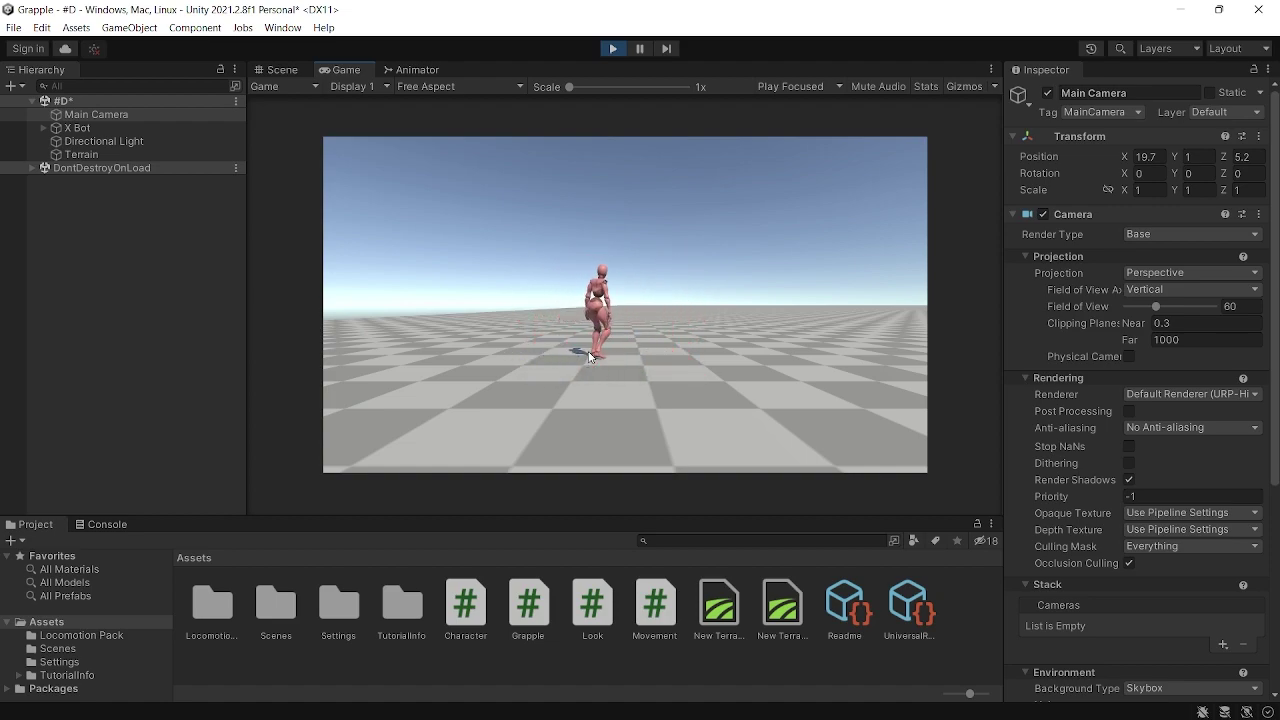
- Keep walking X Bot left, right, back and forward, then view the locomotion blend tree in the Animator
key("a")
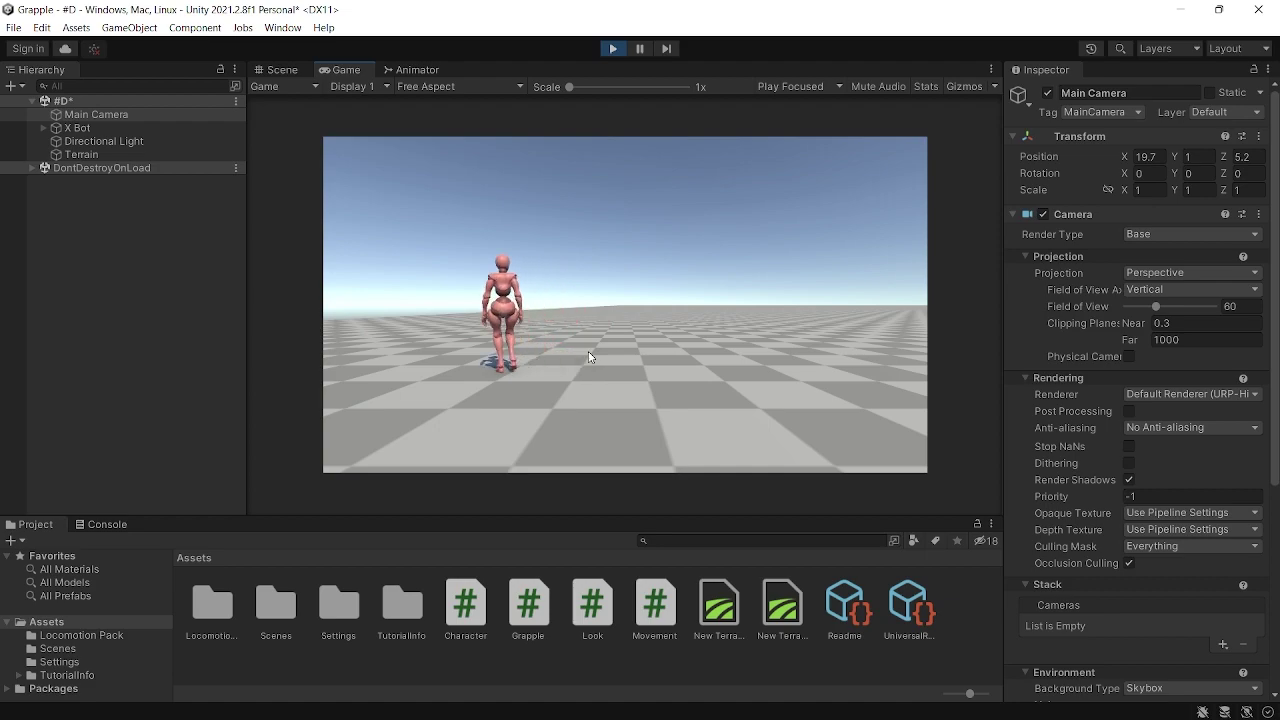
key("d")
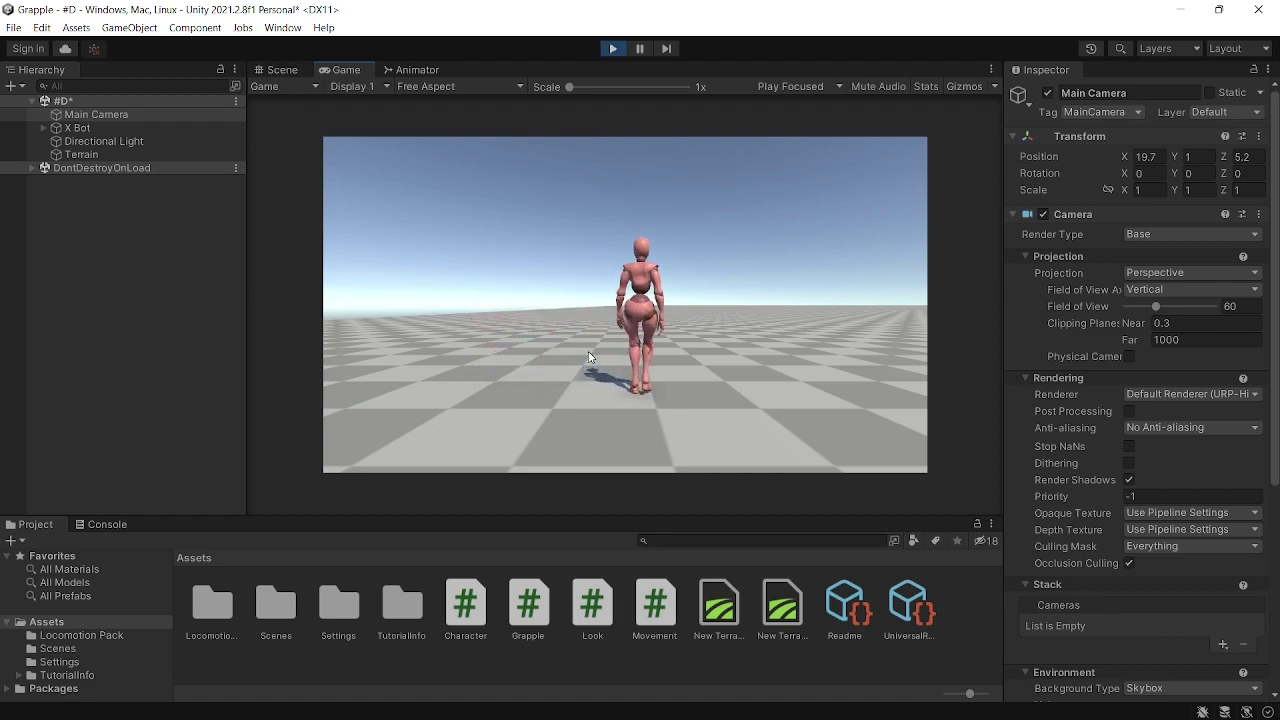
key("s")
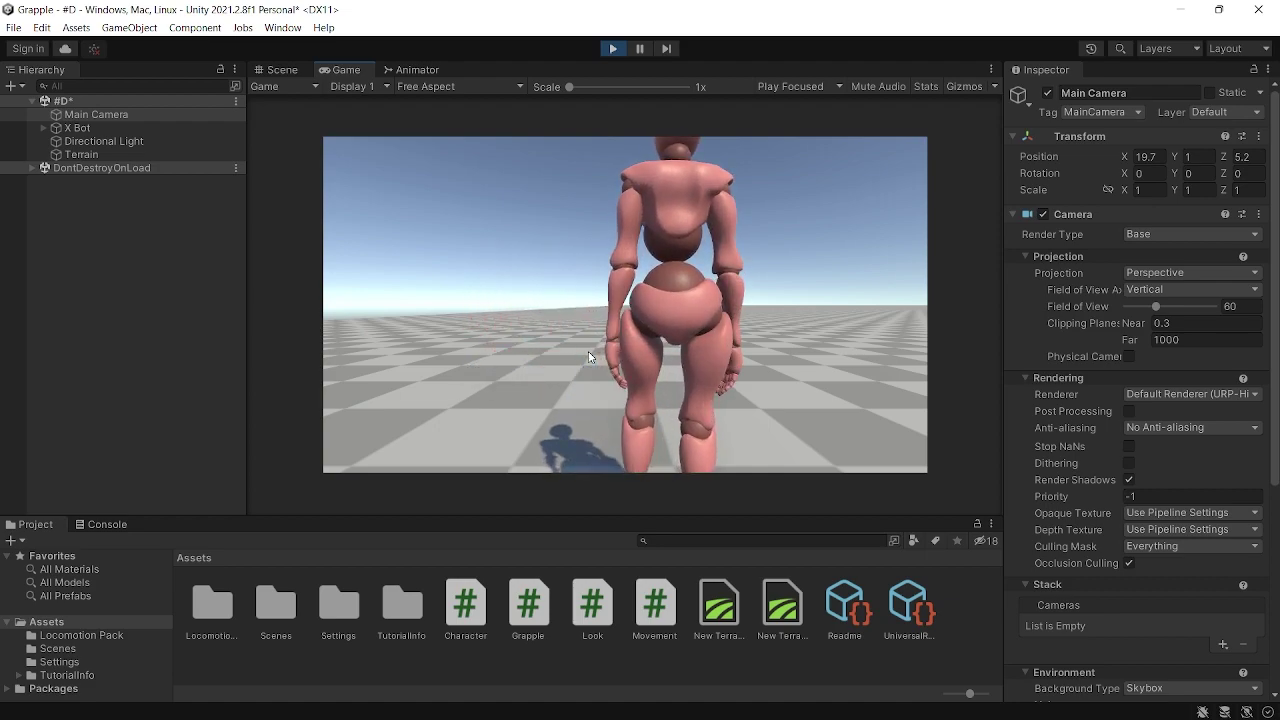
key("w")
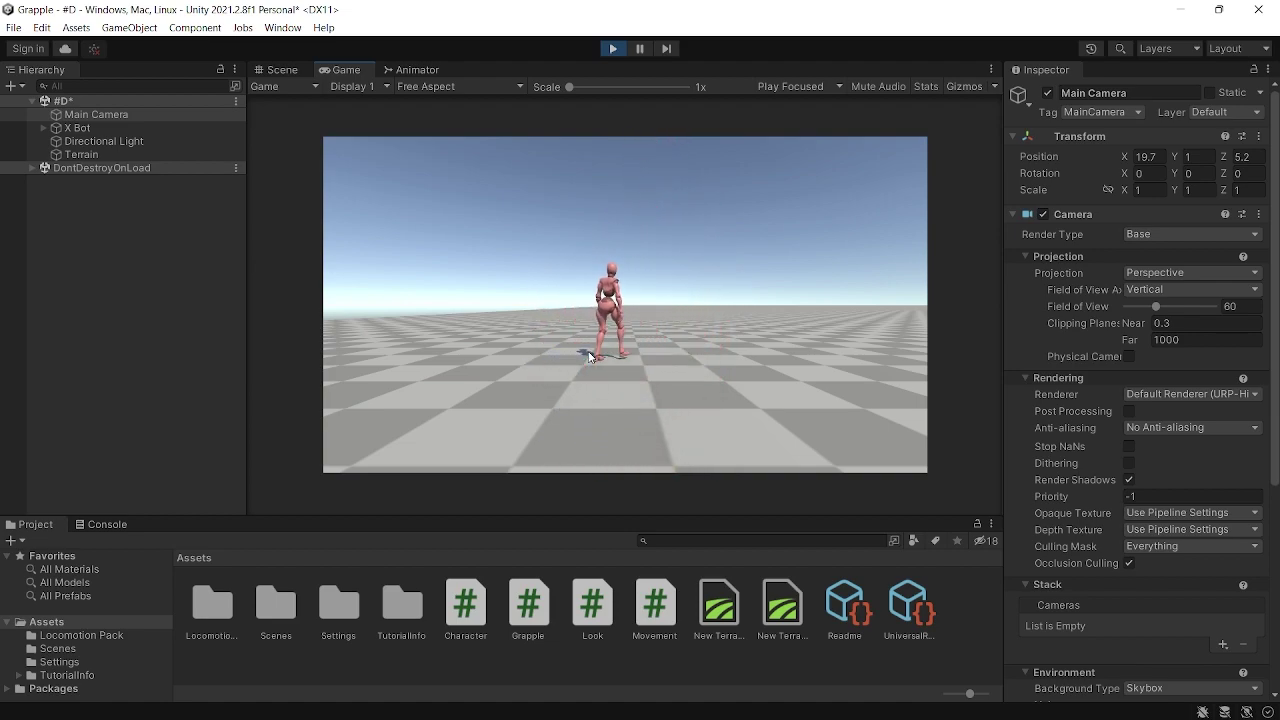
key("s")
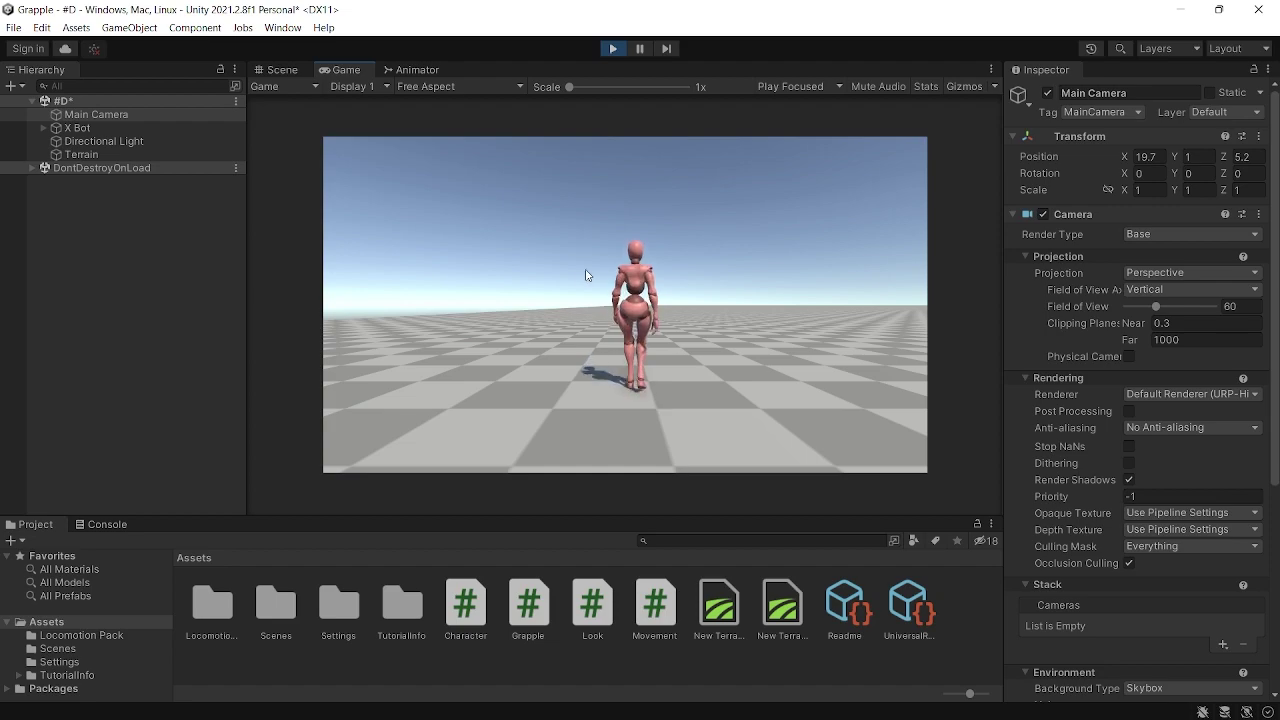
key("a")
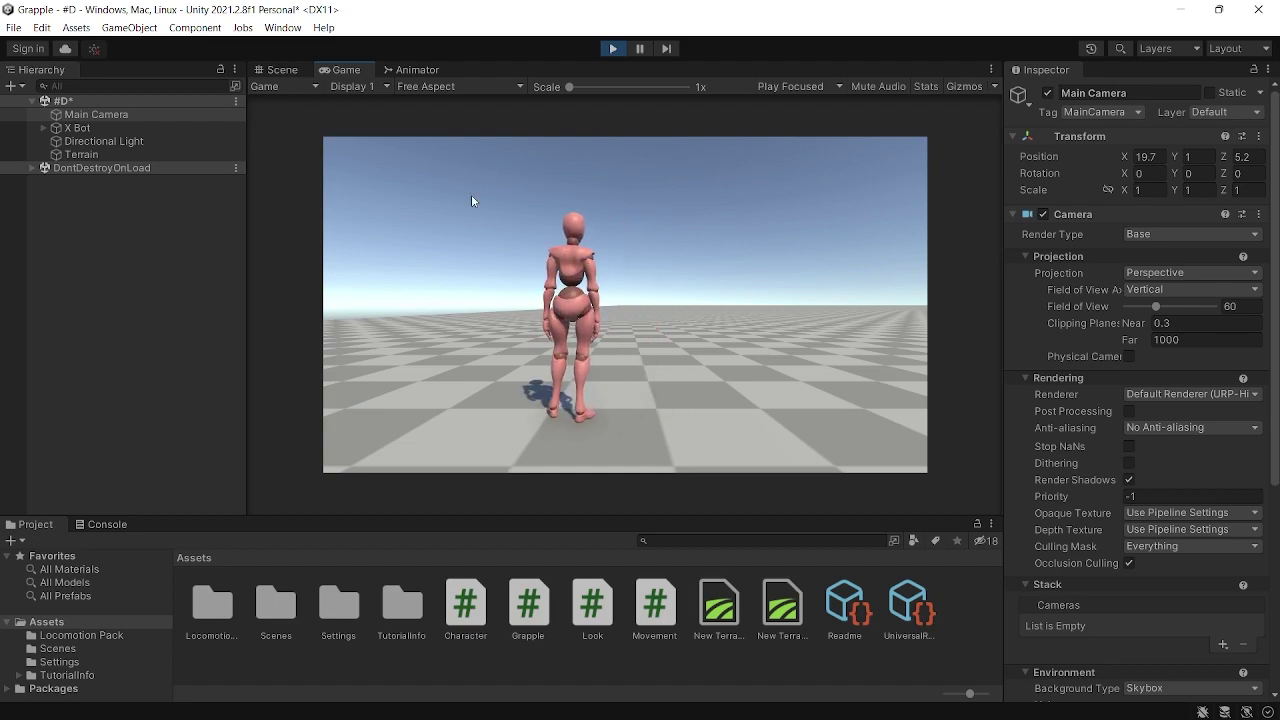
left_click(425, 71)
- Zoom the Animator graph to read the Blend Tree's live values, X 0.04 and Y -0.01
scroll(725, 280, "down", 5)
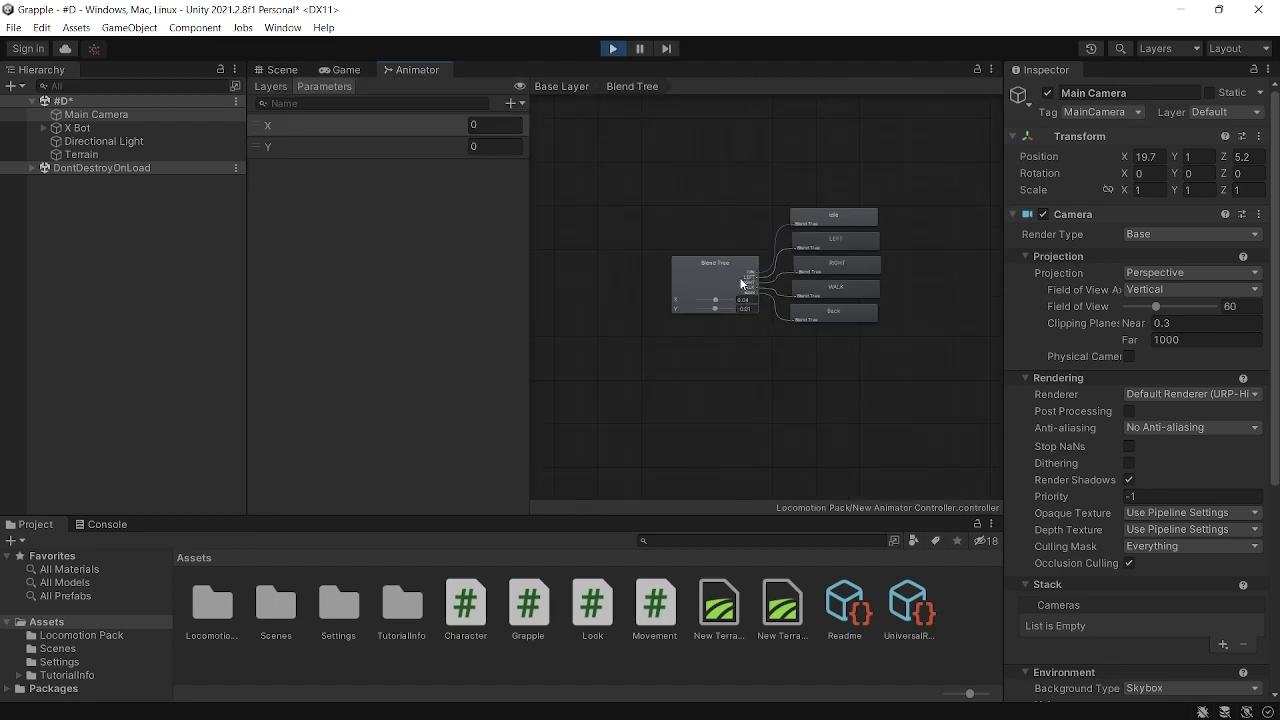
scroll(705, 295, "up", 3)
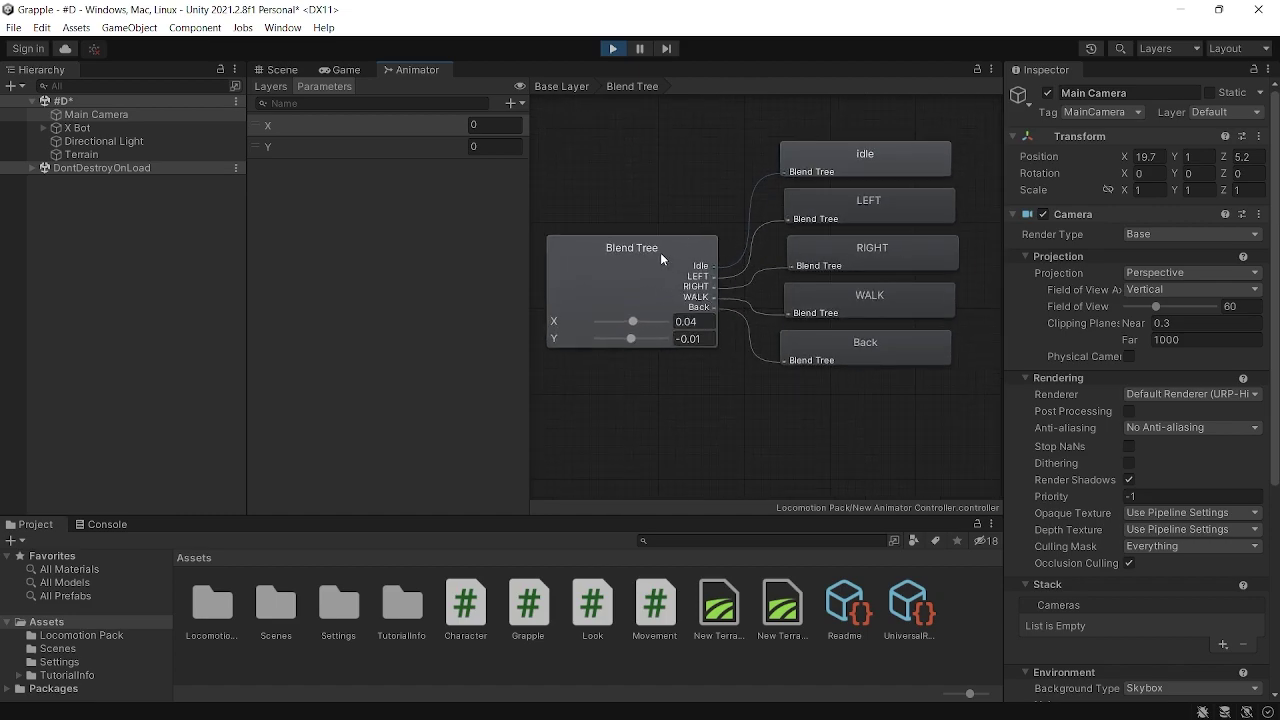
scroll(712, 256, "down", 2)
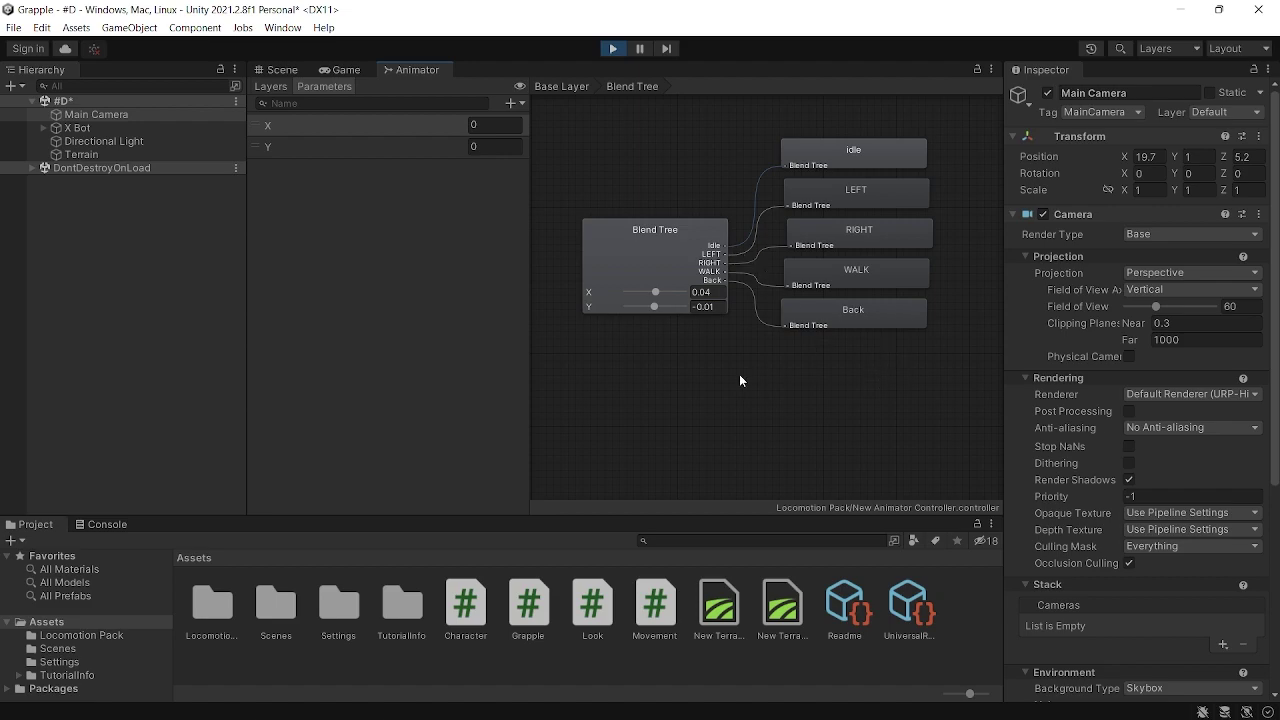
left_click(350, 70)
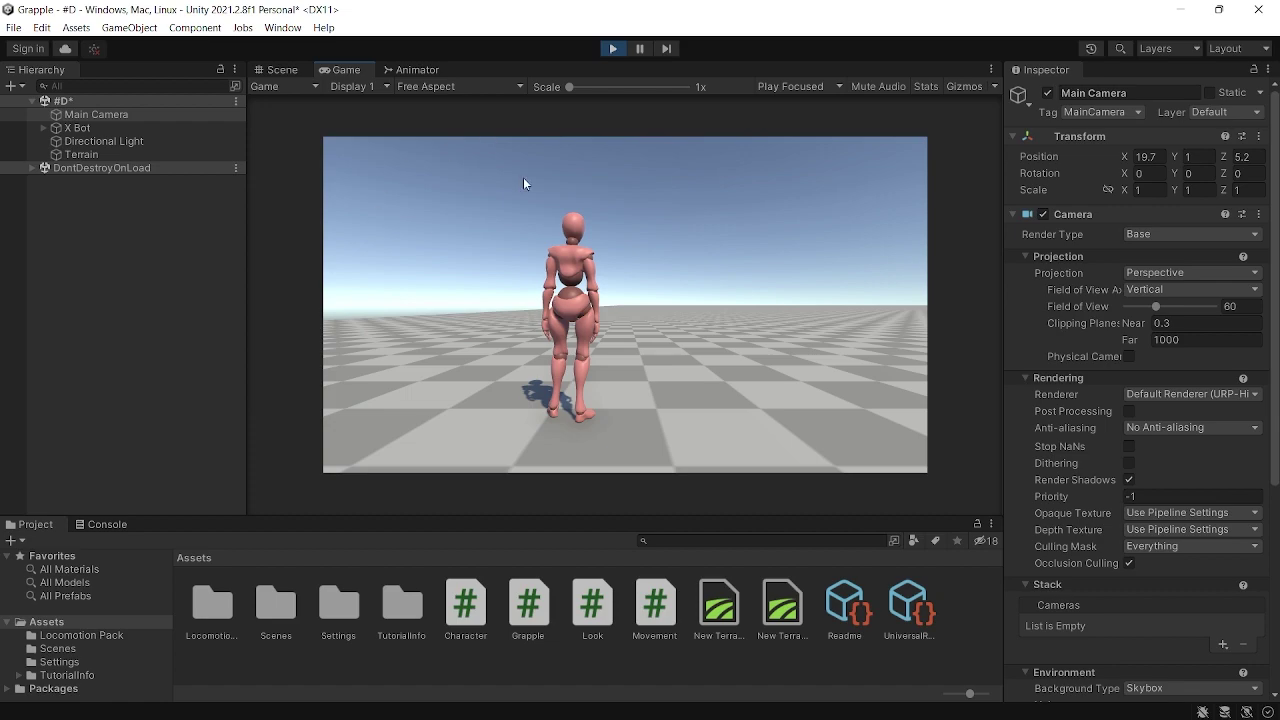